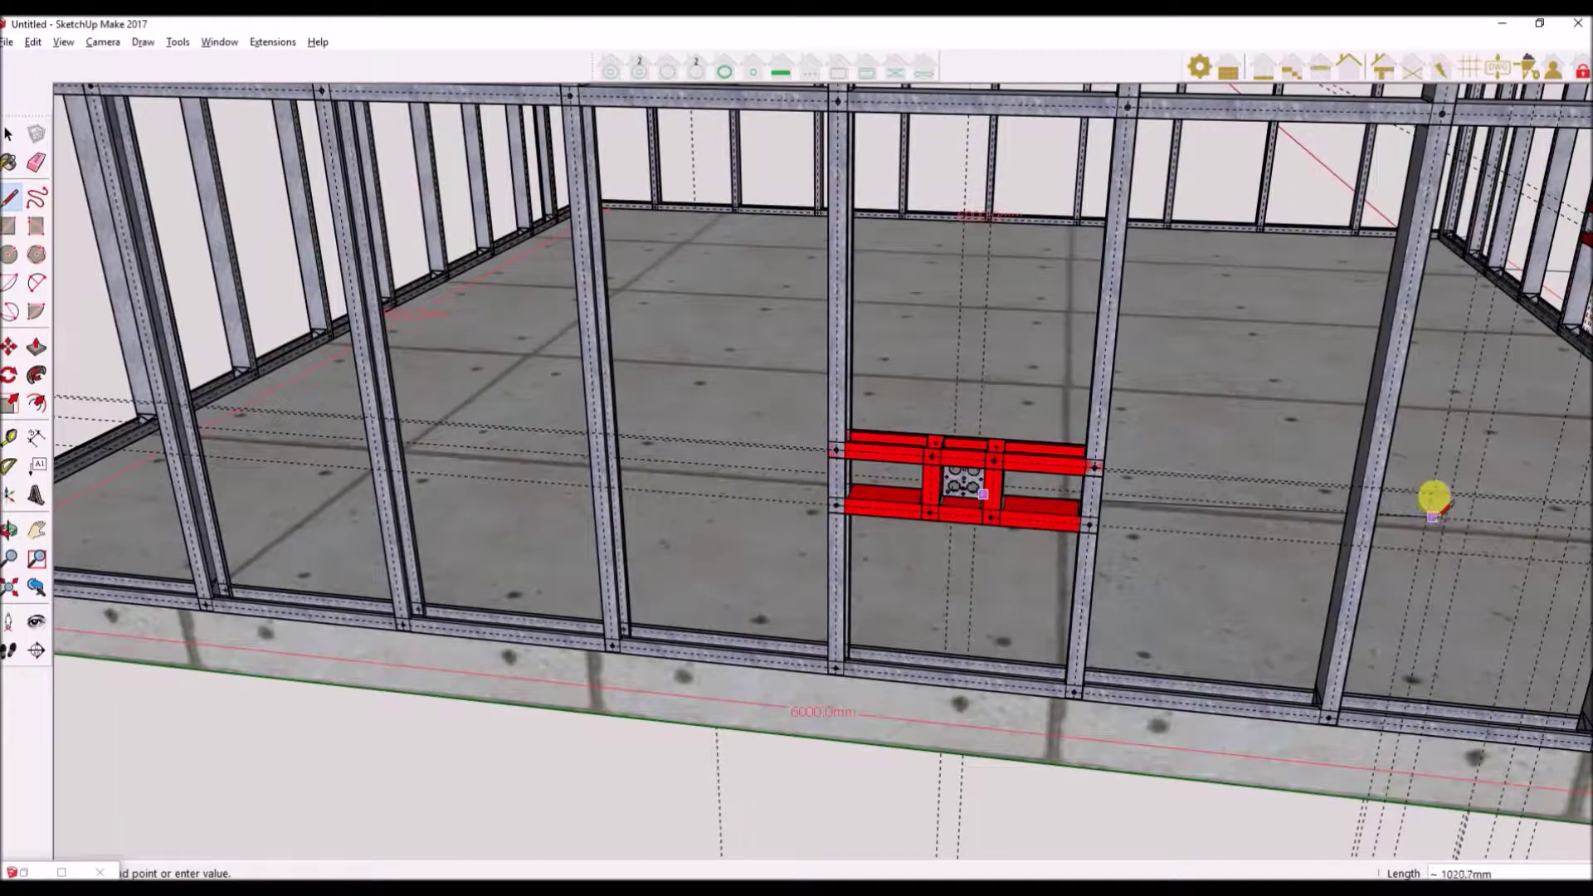
# Draw a service path from the outlet frame horizontally past the neighbouring stud and up to the bottom of the meter box frame.
pyautogui.press('Escape')
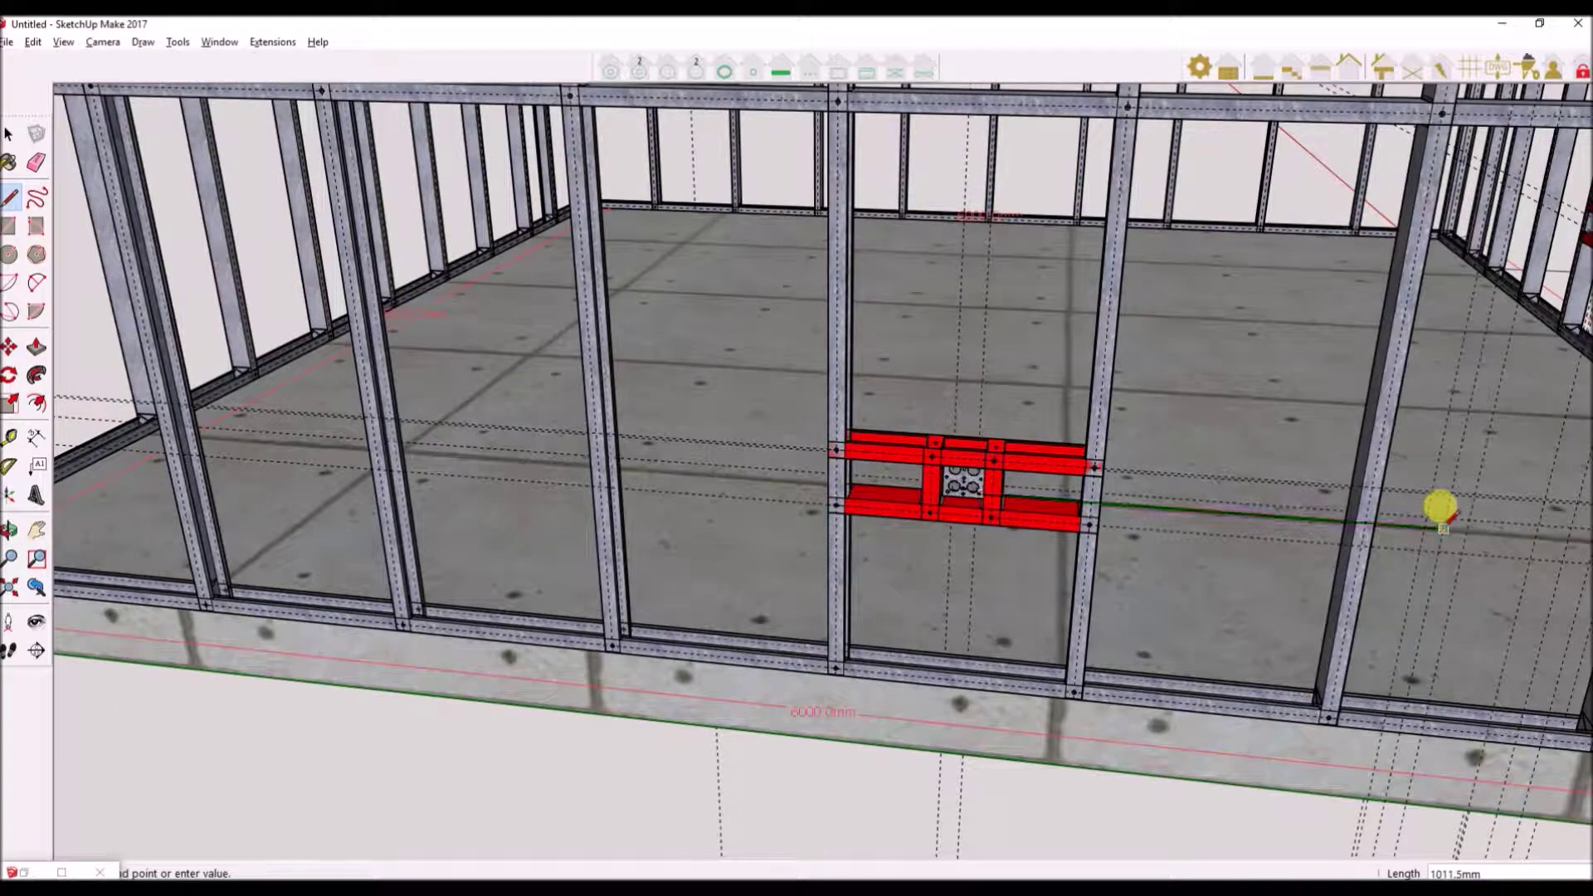
pyautogui.scroll(-1, 1440, 514)
pyautogui.scroll(-3, 1442, 528)
pyautogui.moveTo(1551, 209); pyautogui.dragTo(1454, 89, button='middle')
pyautogui.scroll(3, 1504, 210)
pyautogui.scroll(2, 1451, 105)
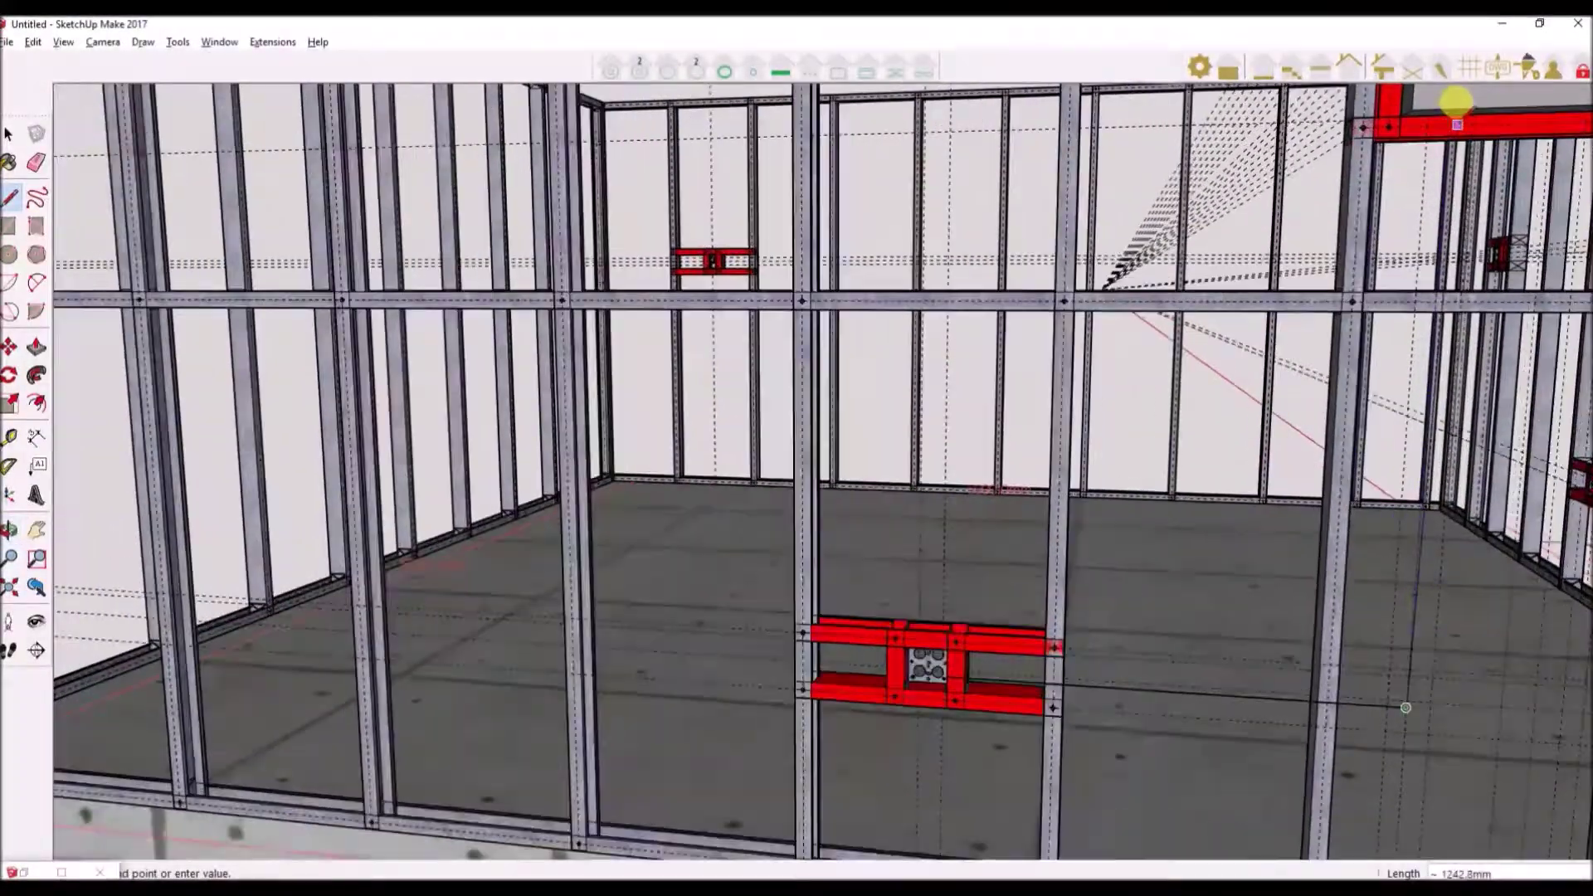
pyautogui.click(1448, 120)
pyautogui.moveTo(1436, 139); pyautogui.dragTo(1452, 357, button='middle')
pyautogui.scroll(-4, 936, 197)
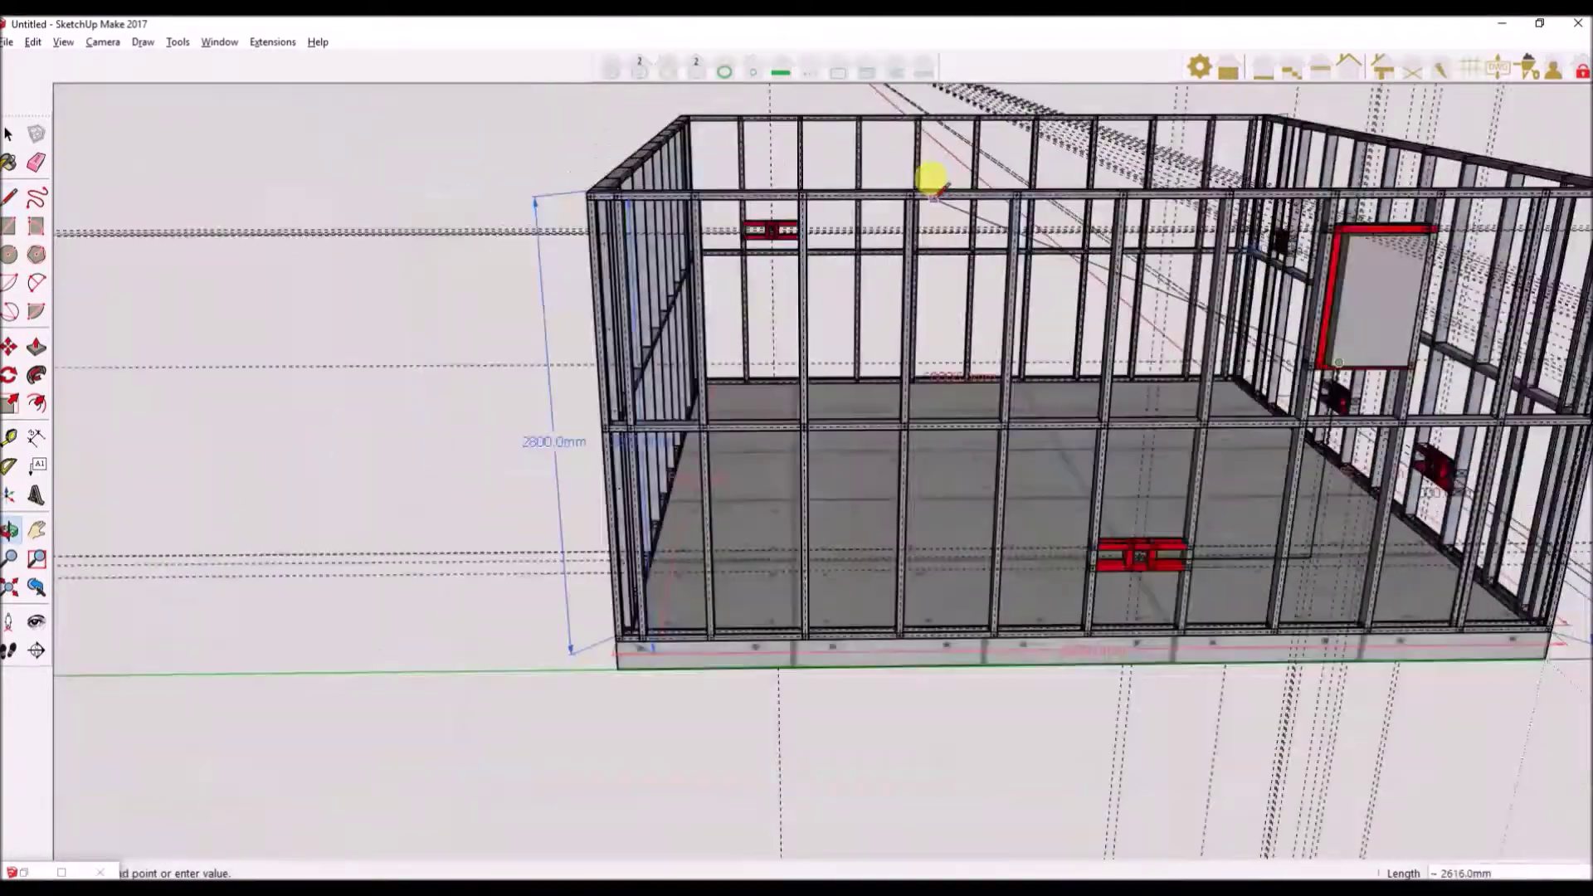
# Select the front wall frame together with the drawn service path lines.
pyautogui.scroll(6, 1352, 455)
pyautogui.click(10, 135)
pyautogui.click(1084, 587)
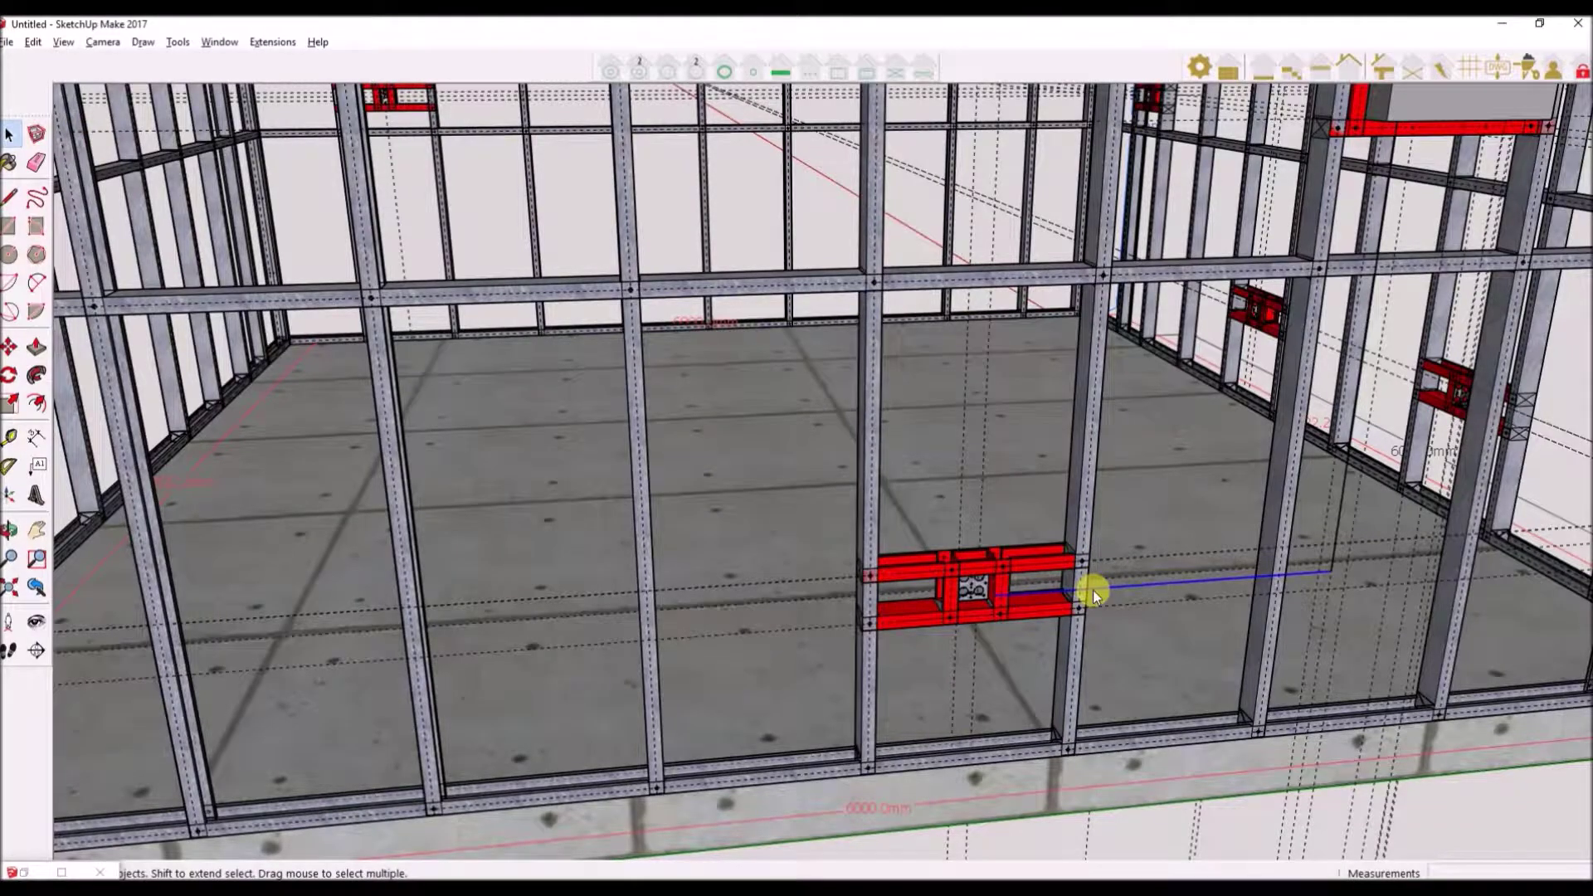
pyautogui.hotkey('ctrl', 'a')
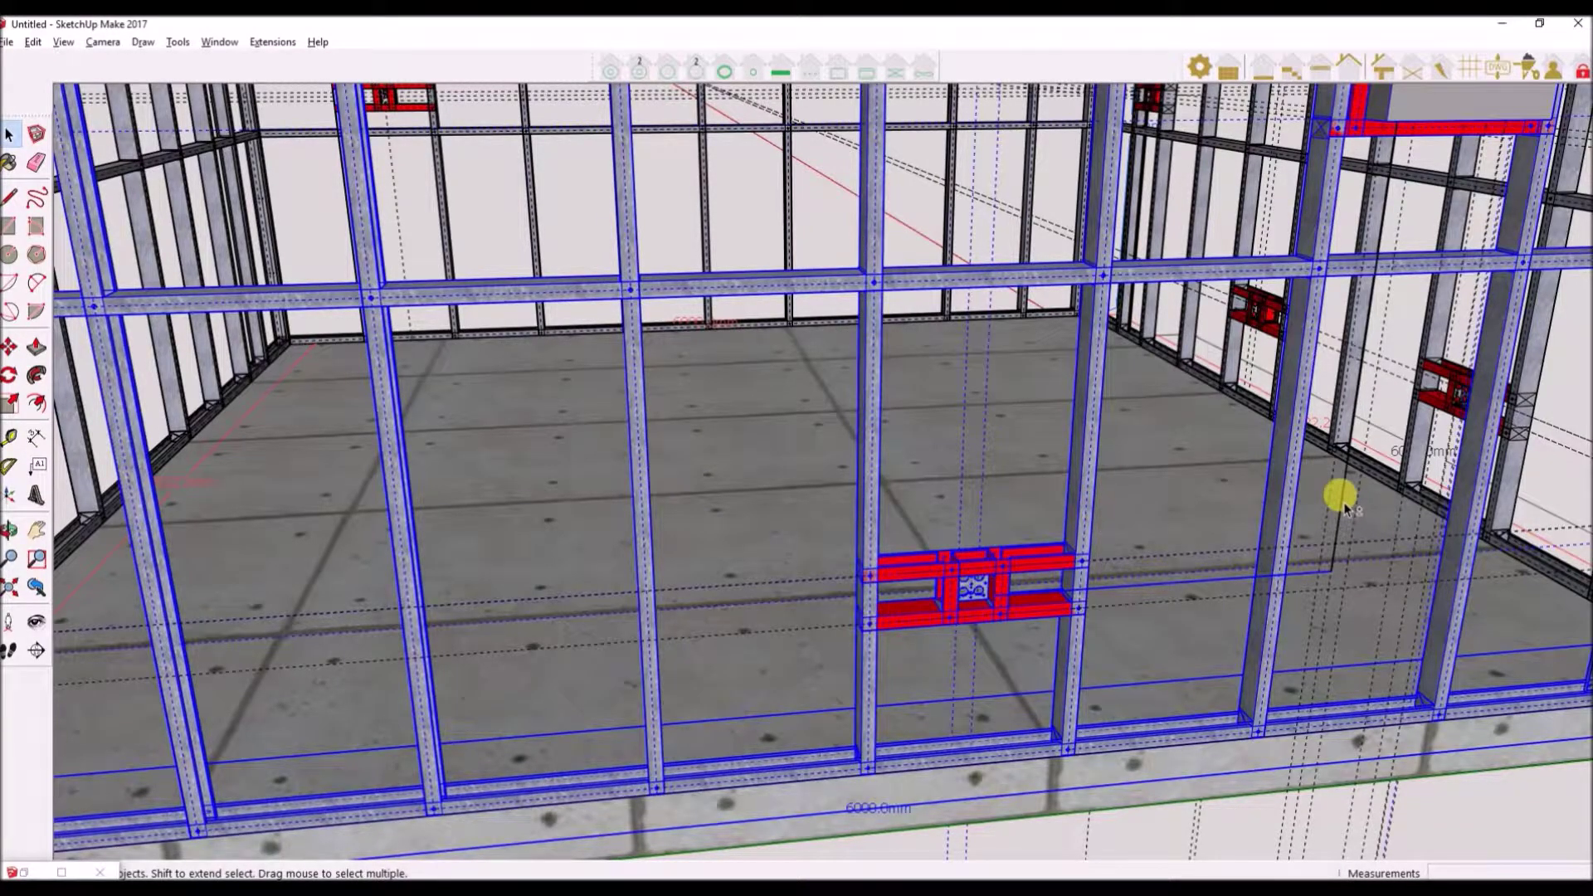
pyautogui.moveTo(1336, 502); pyautogui.dragTo(1274, 544, button='middle')
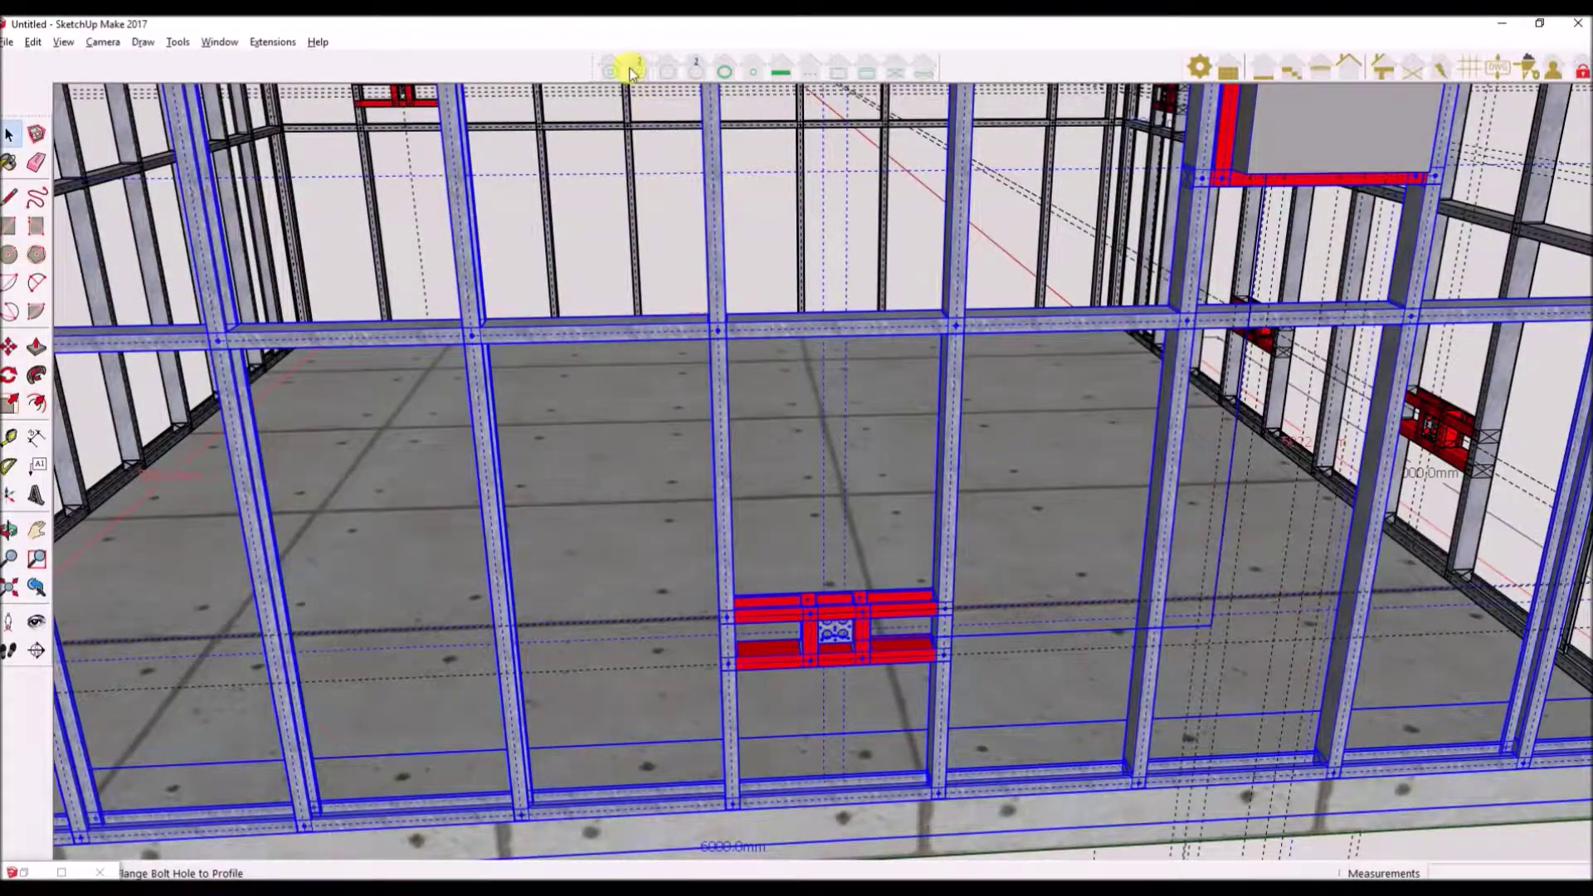
# Close the FrameBuilder Profile Tools toolbar, restore it and dock it above the drawing area.
pyautogui.moveTo(586, 65); pyautogui.dragTo(595, 234)
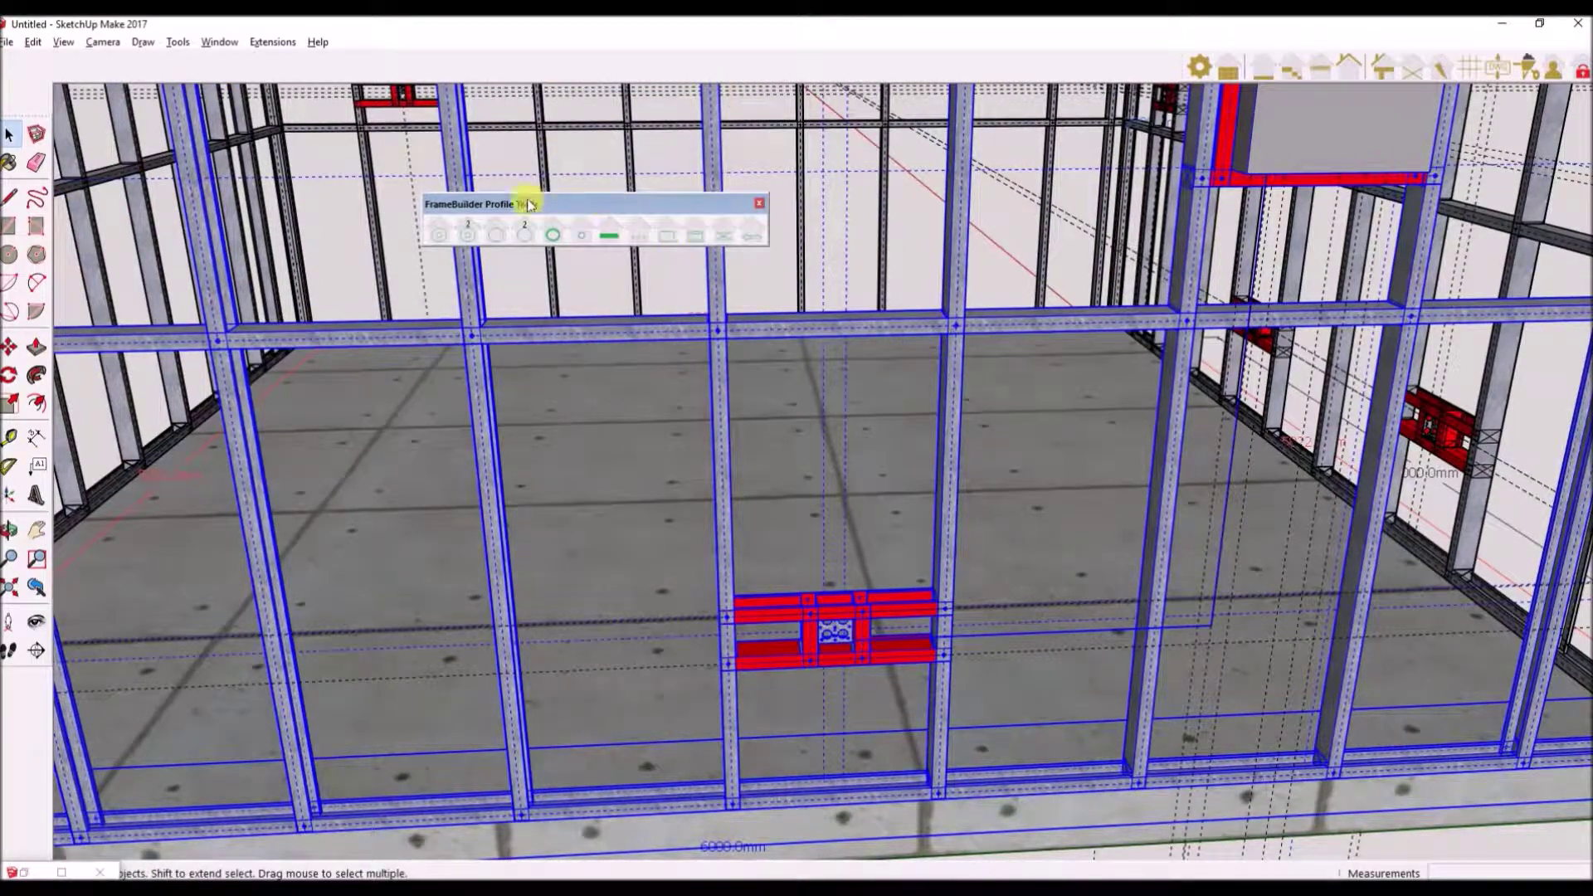
pyautogui.click(759, 203)
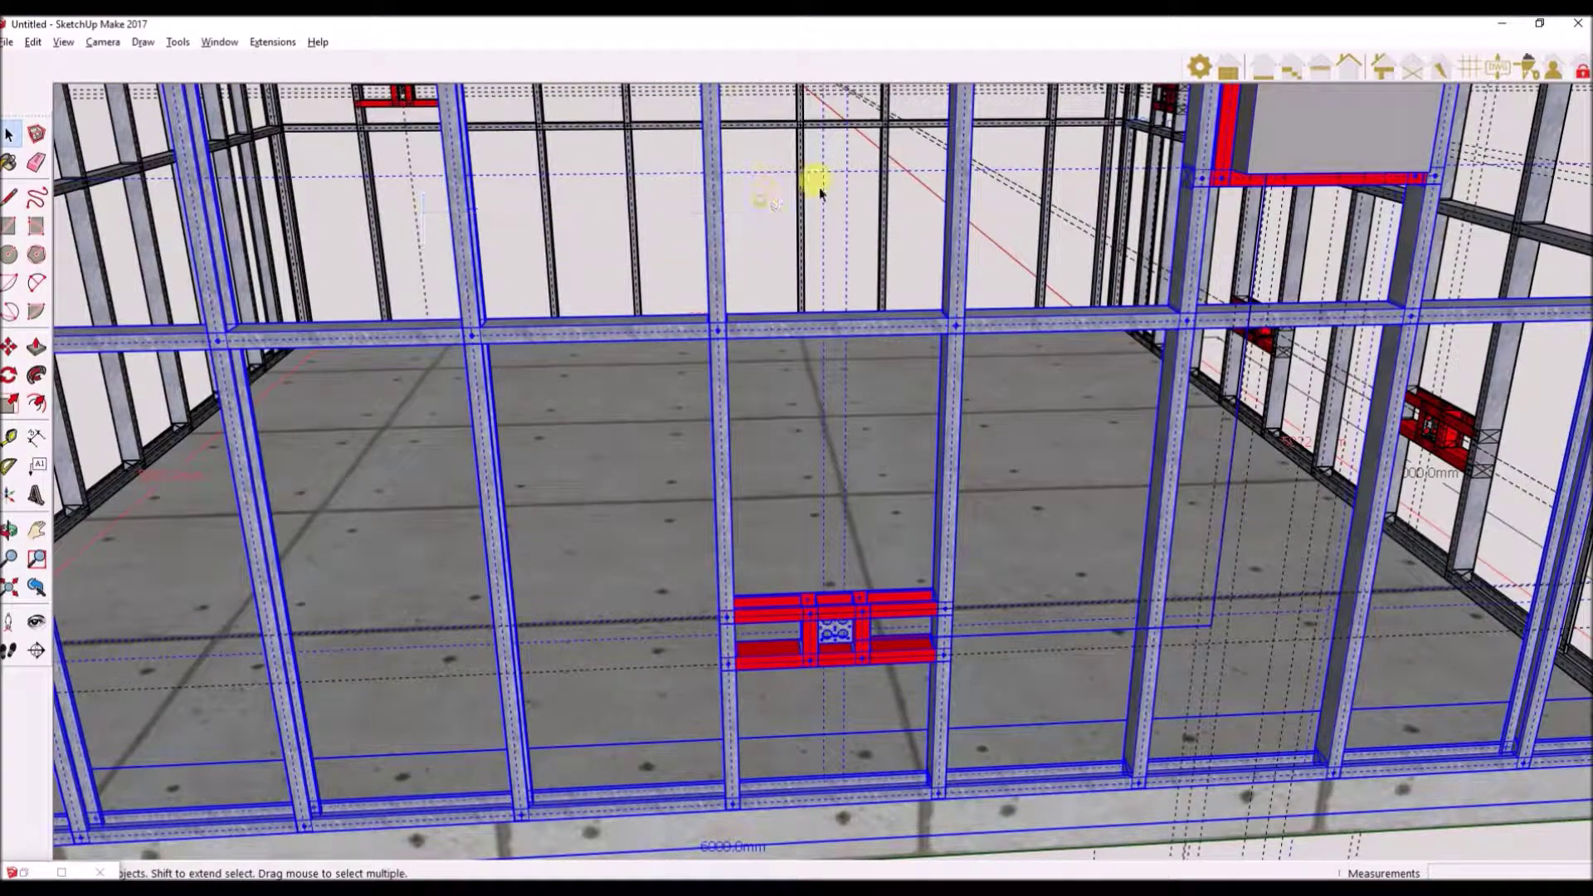
pyautogui.rightClick(1040, 66)
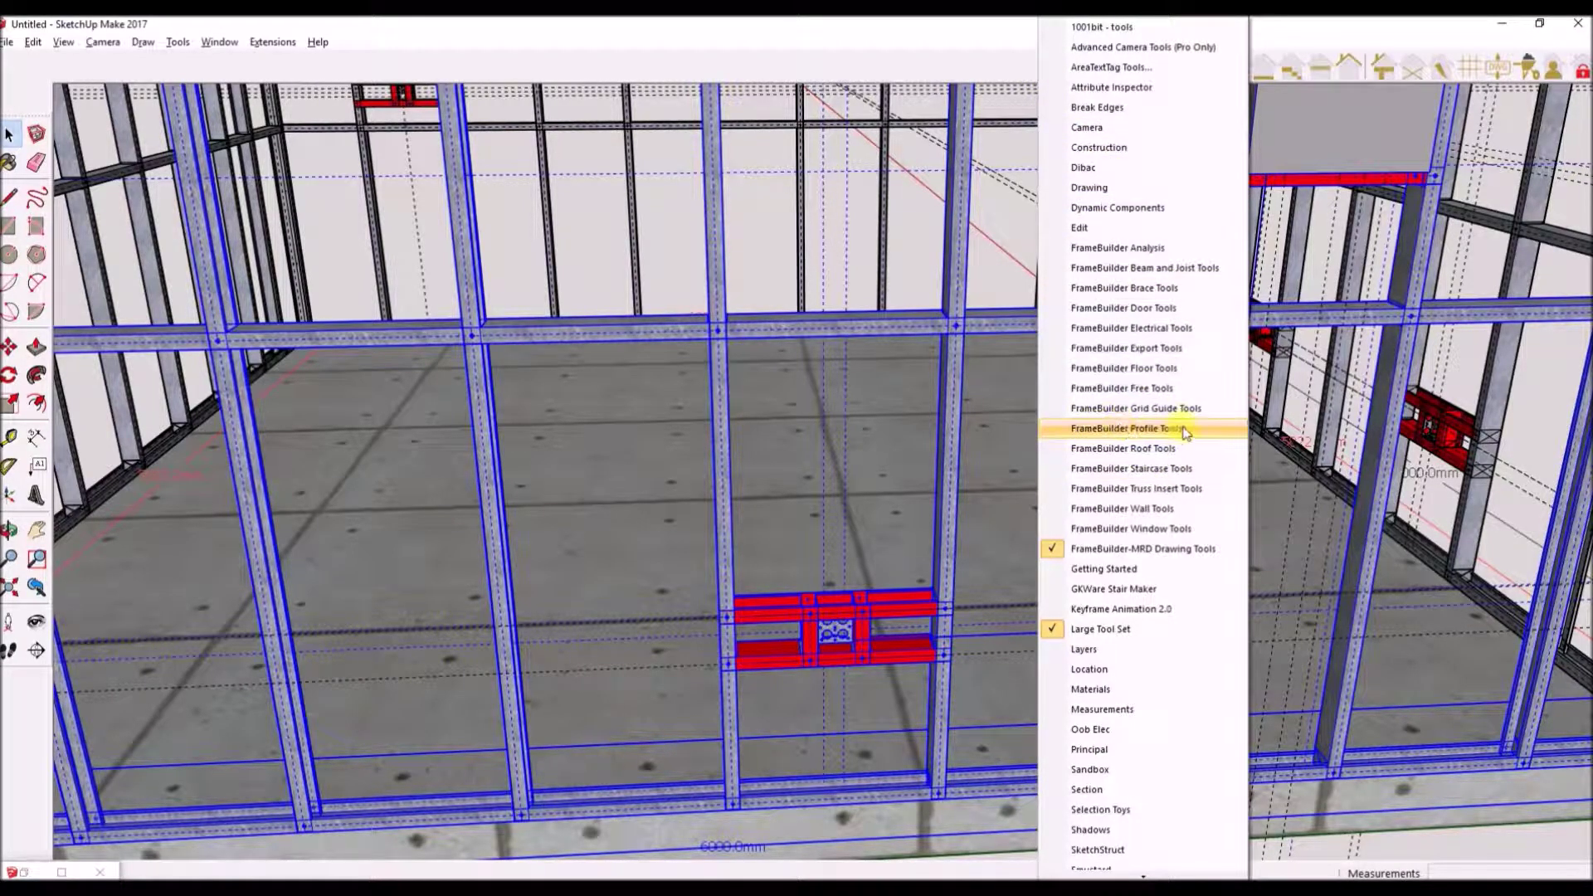
pyautogui.click(1145, 430)
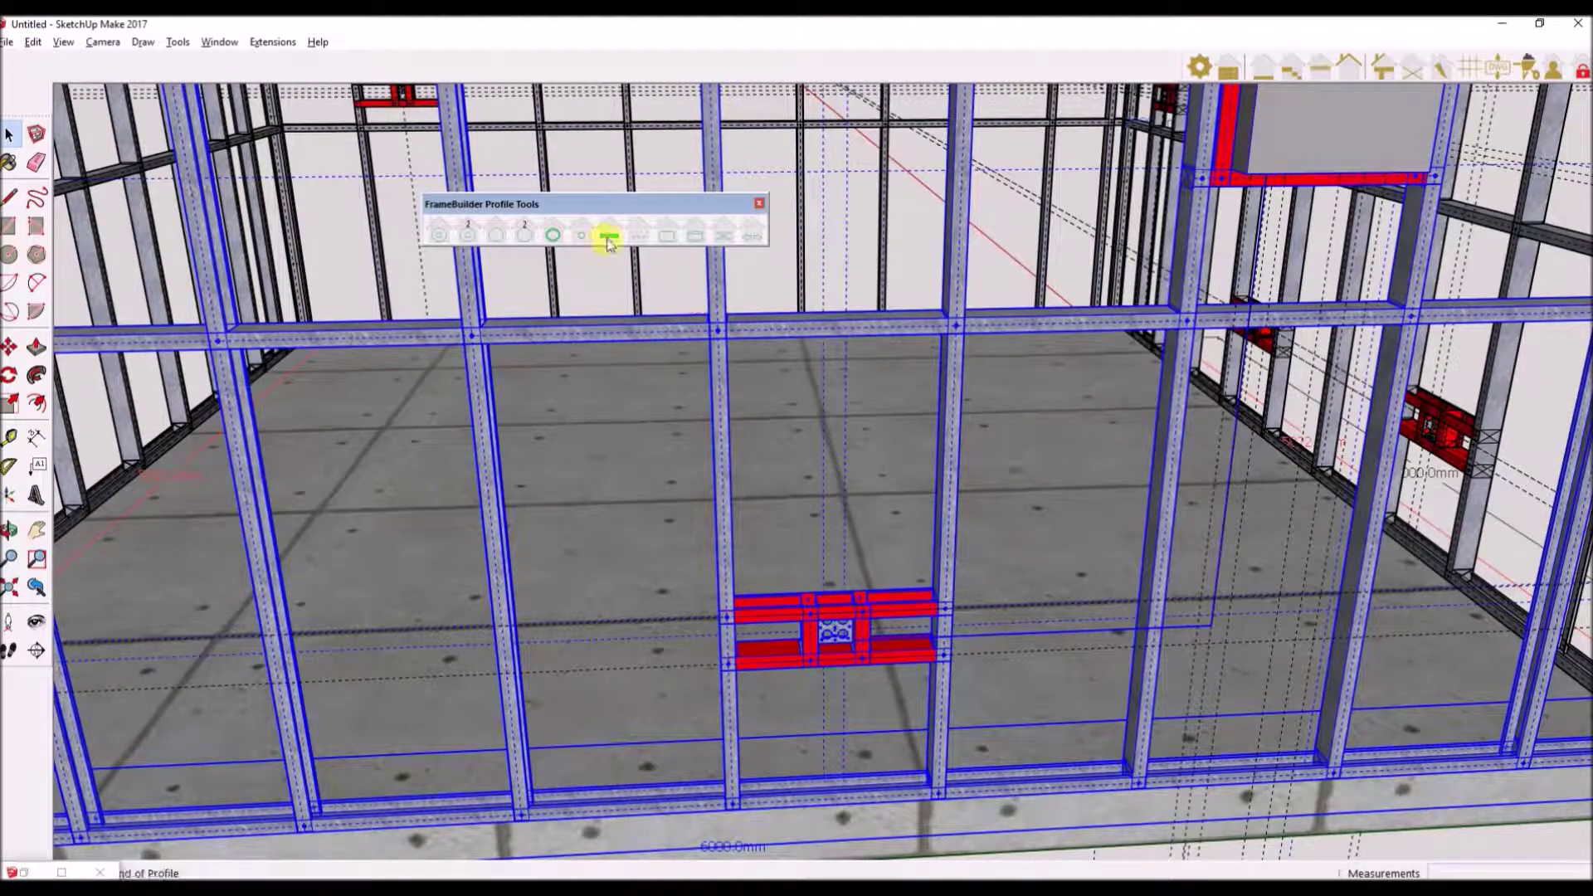
pyautogui.moveTo(650, 216); pyautogui.dragTo(943, 35)
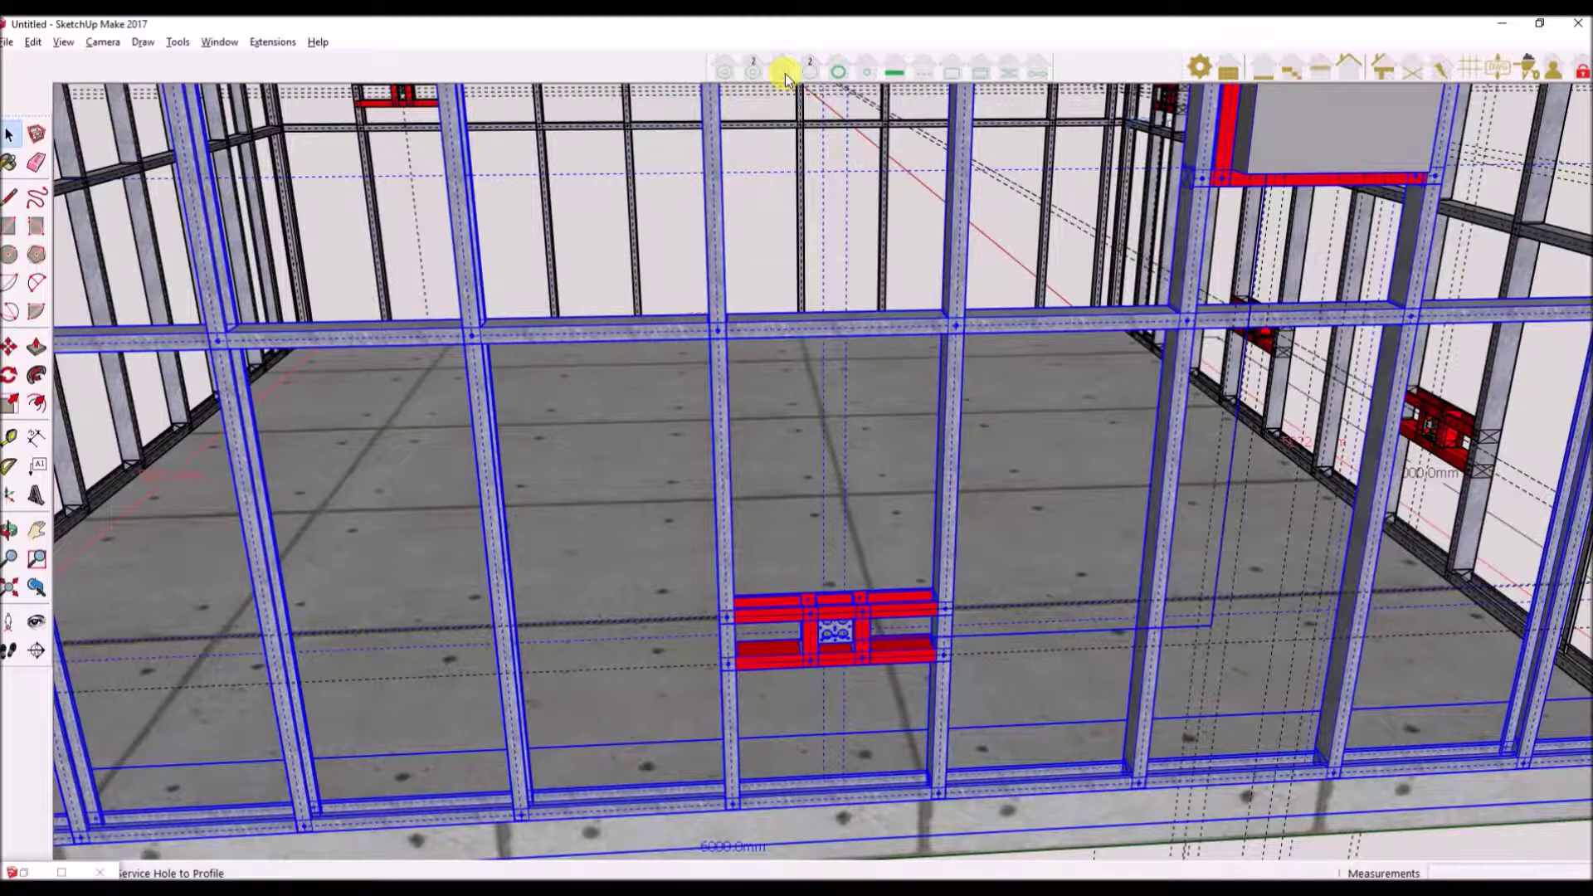
# Add service holes to the selected wall's profiles where the service path crosses them.
pyautogui.click(785, 73)
pyautogui.click(953, 635)
pyautogui.press('o')
pyautogui.moveTo(932, 533); pyautogui.dragTo(880, 548)
pyautogui.moveTo(868, 541)
pyautogui.mouseDown(button='middle')
pyautogui.moveTo(548, 382)
pyautogui.moveTo(526, 291)
pyautogui.moveTo(1188, 657)
pyautogui.mouseUp(button='middle')
pyautogui.scroll(6, 897, 540)
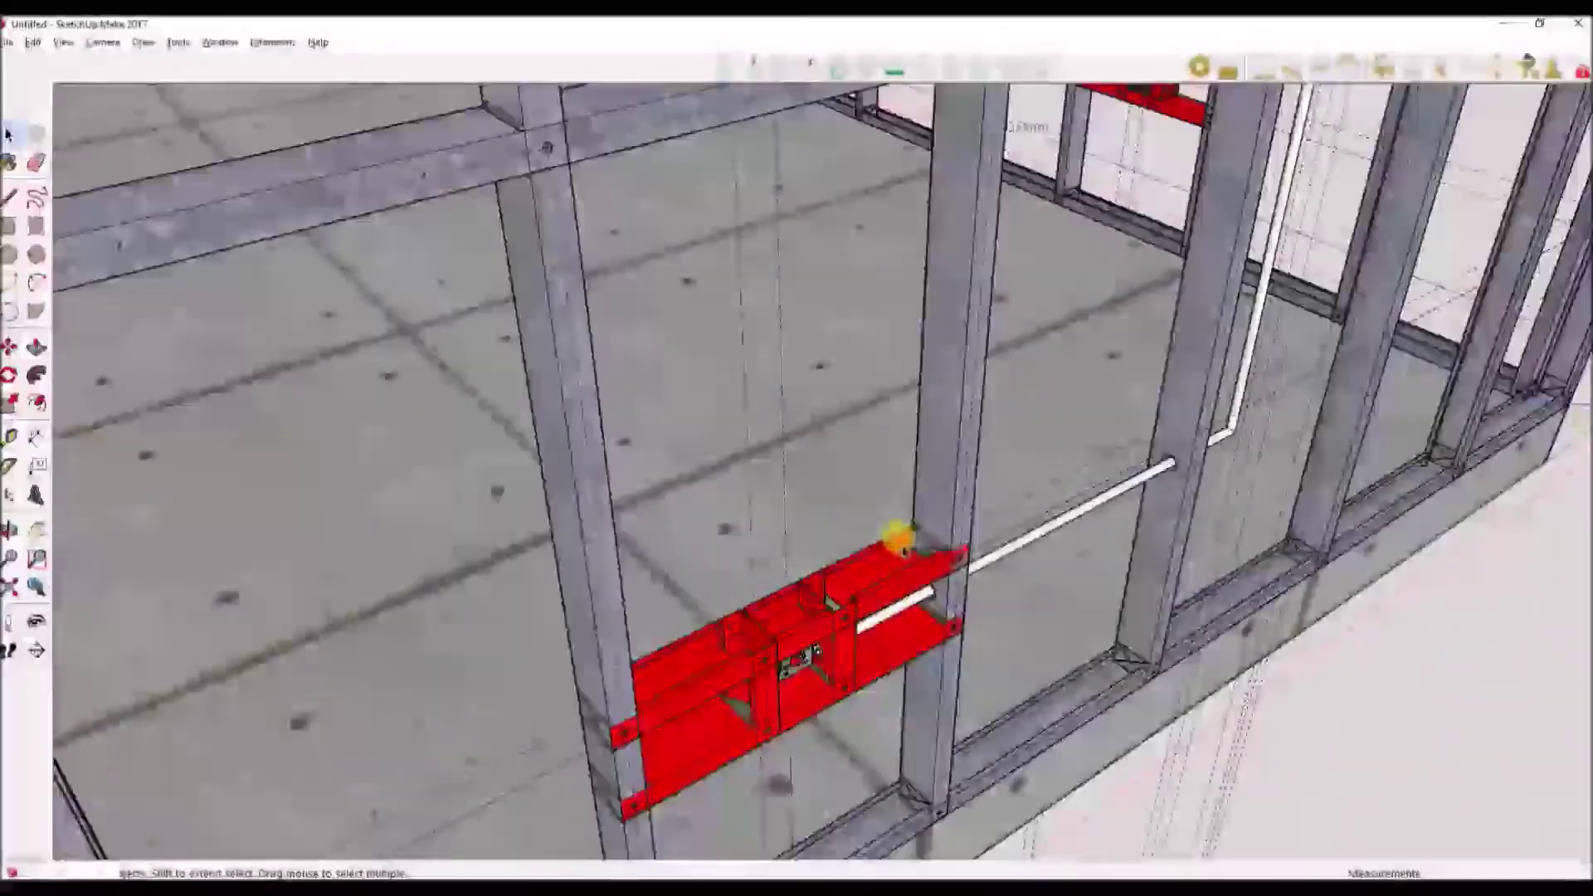
# Inspect the conduit and its service holes from the outlet frame up to the member below the meter box.
pyautogui.moveTo(893, 601); pyautogui.dragTo(896, 498, button='middle')
pyautogui.scroll(1, 830, 552)
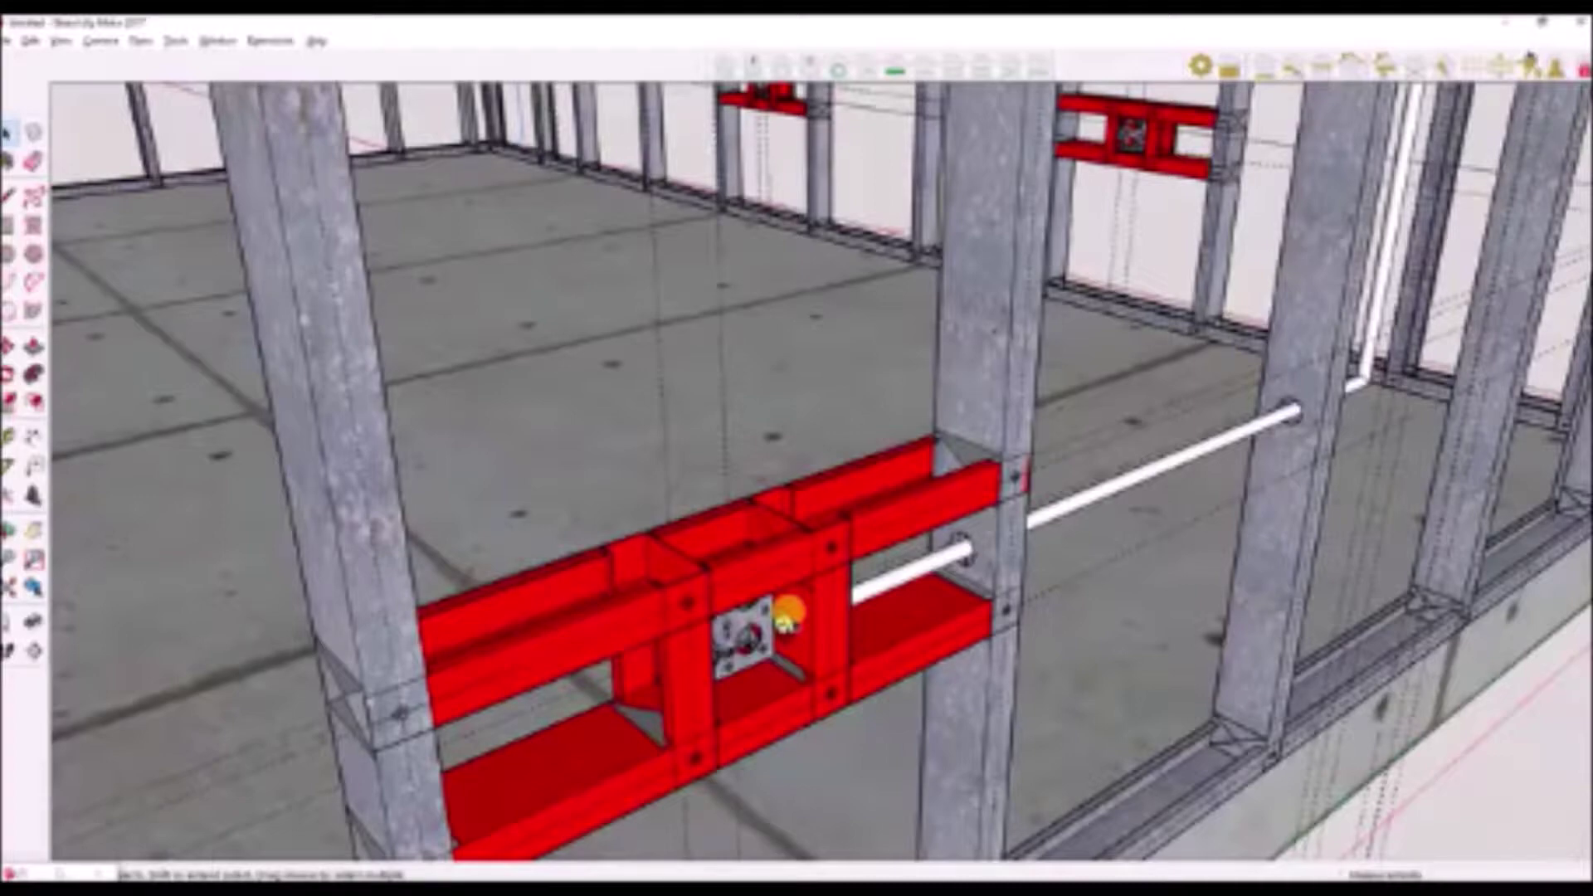
pyautogui.moveTo(1010, 539); pyautogui.dragTo(1078, 18, button='middle')
pyautogui.scroll(-3, 878, 662)
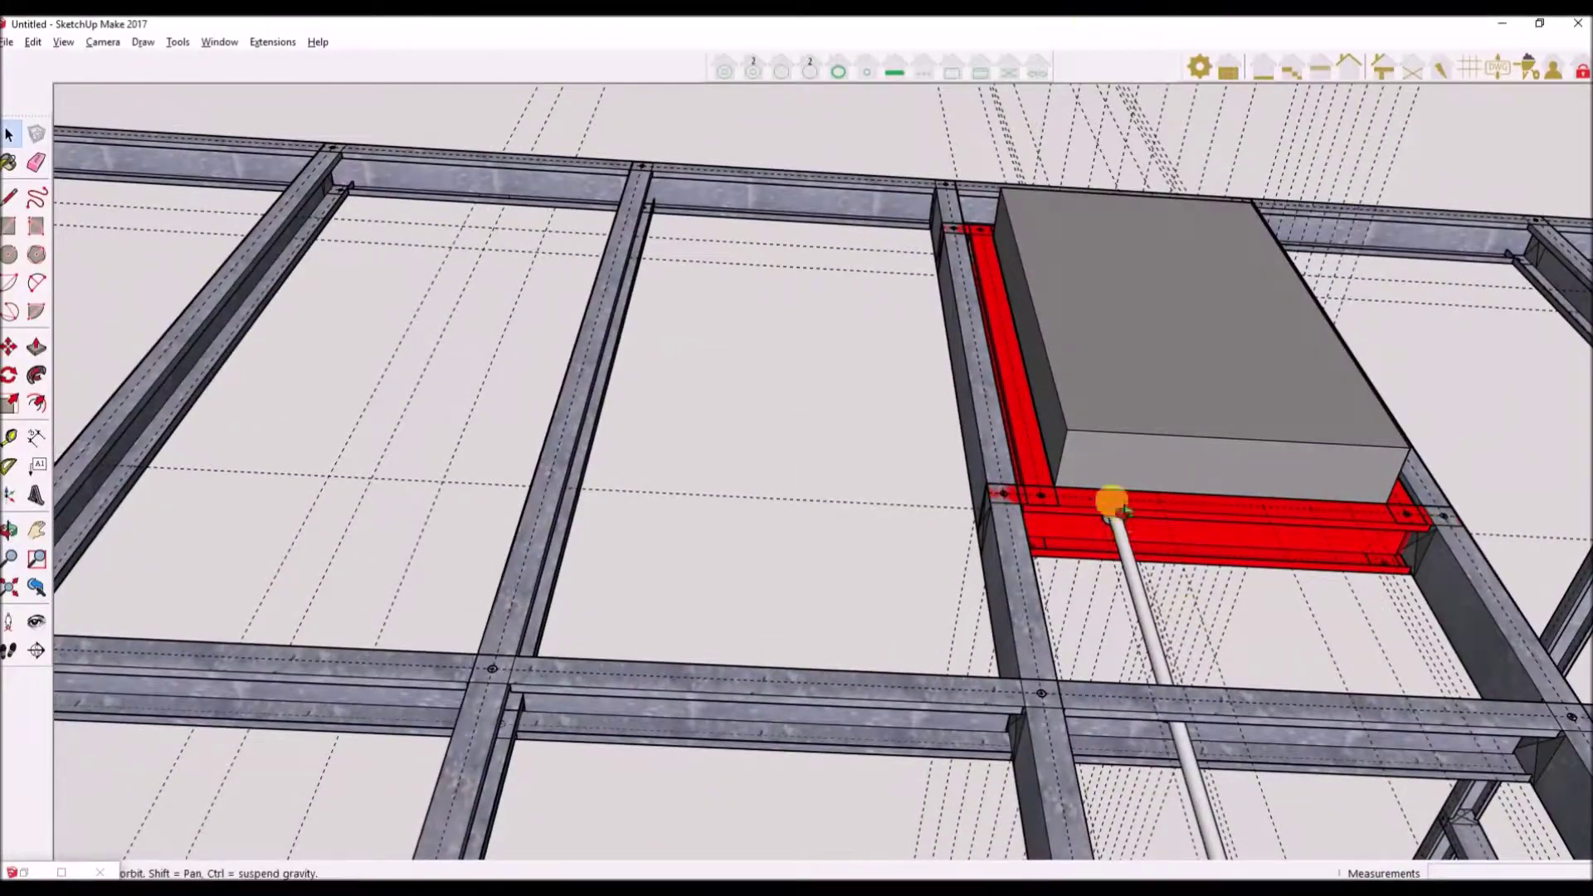
pyautogui.moveTo(1120, 508); pyautogui.dragTo(1107, 420, button='middle')
pyautogui.scroll(2, 1134, 525)
pyautogui.scroll(1, 1133, 525)
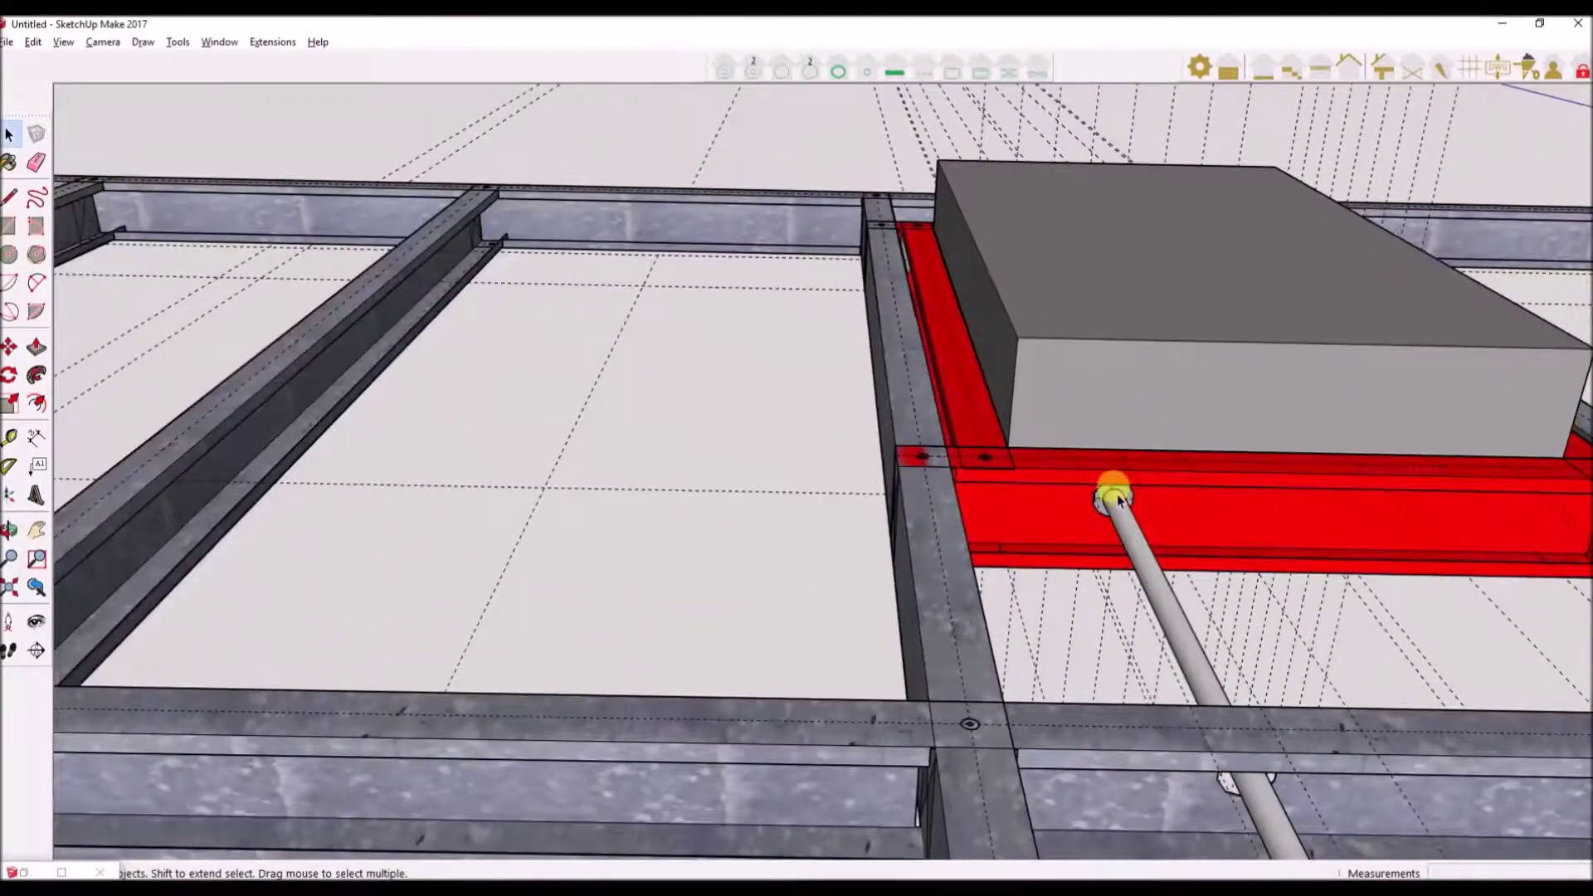
pyautogui.scroll(-4, 1118, 494)
pyautogui.moveTo(1118, 494); pyautogui.dragTo(1090, 346, button='middle')
pyautogui.scroll(-3, 1091, 346)
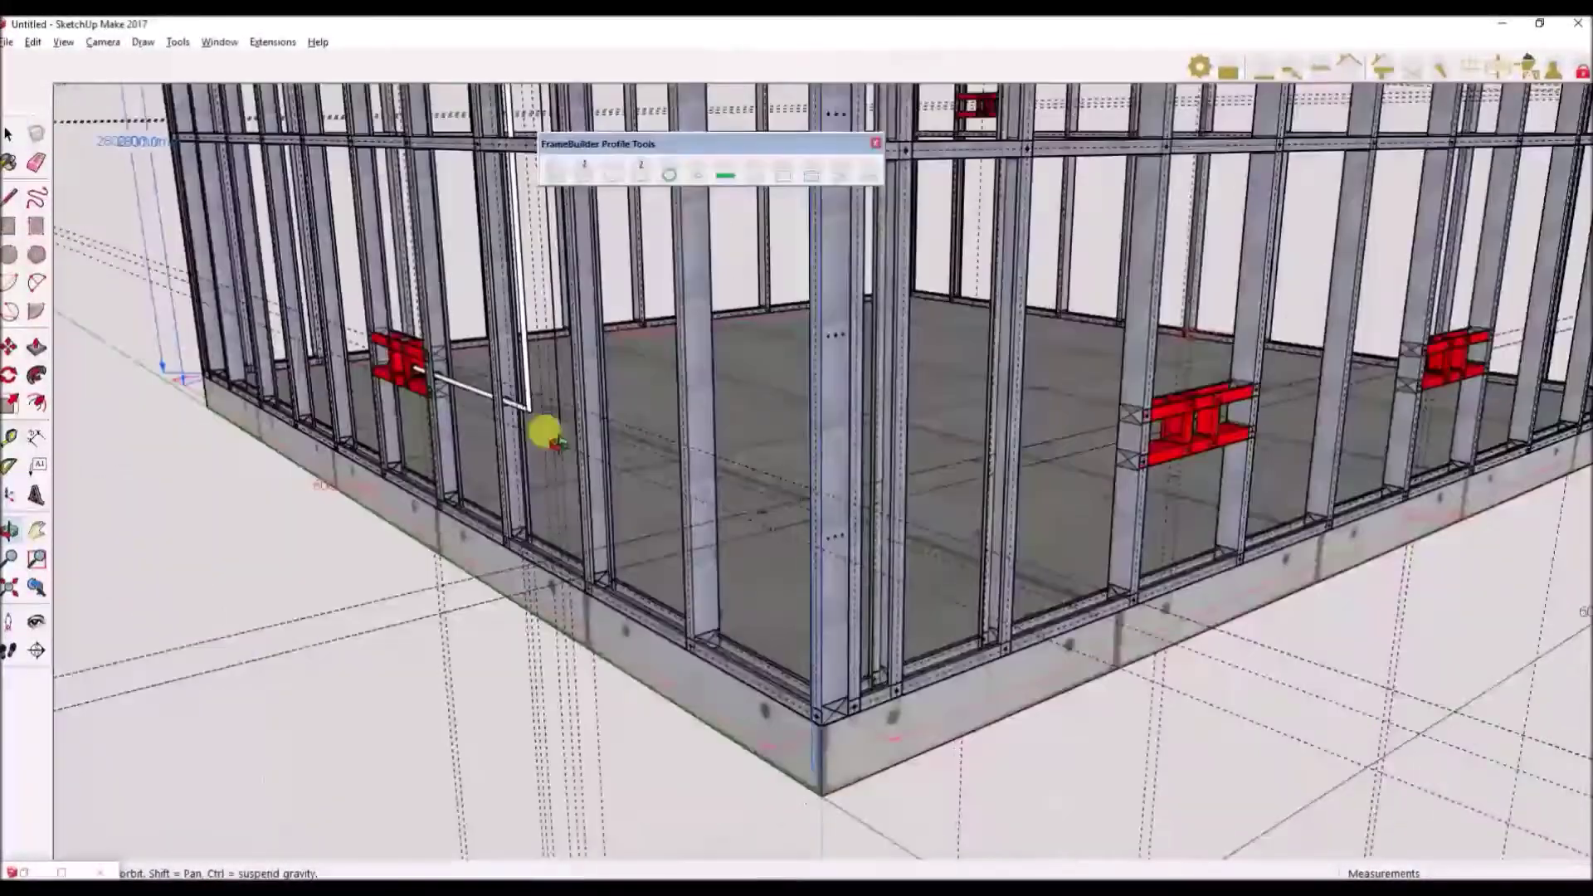
# Place a Tape Measure guide at the outlet frame nearest the corner in the adjoining wall.
pyautogui.scroll(2, 882, 562)
pyautogui.scroll(-2, 747, 614)
pyautogui.click(10, 437)
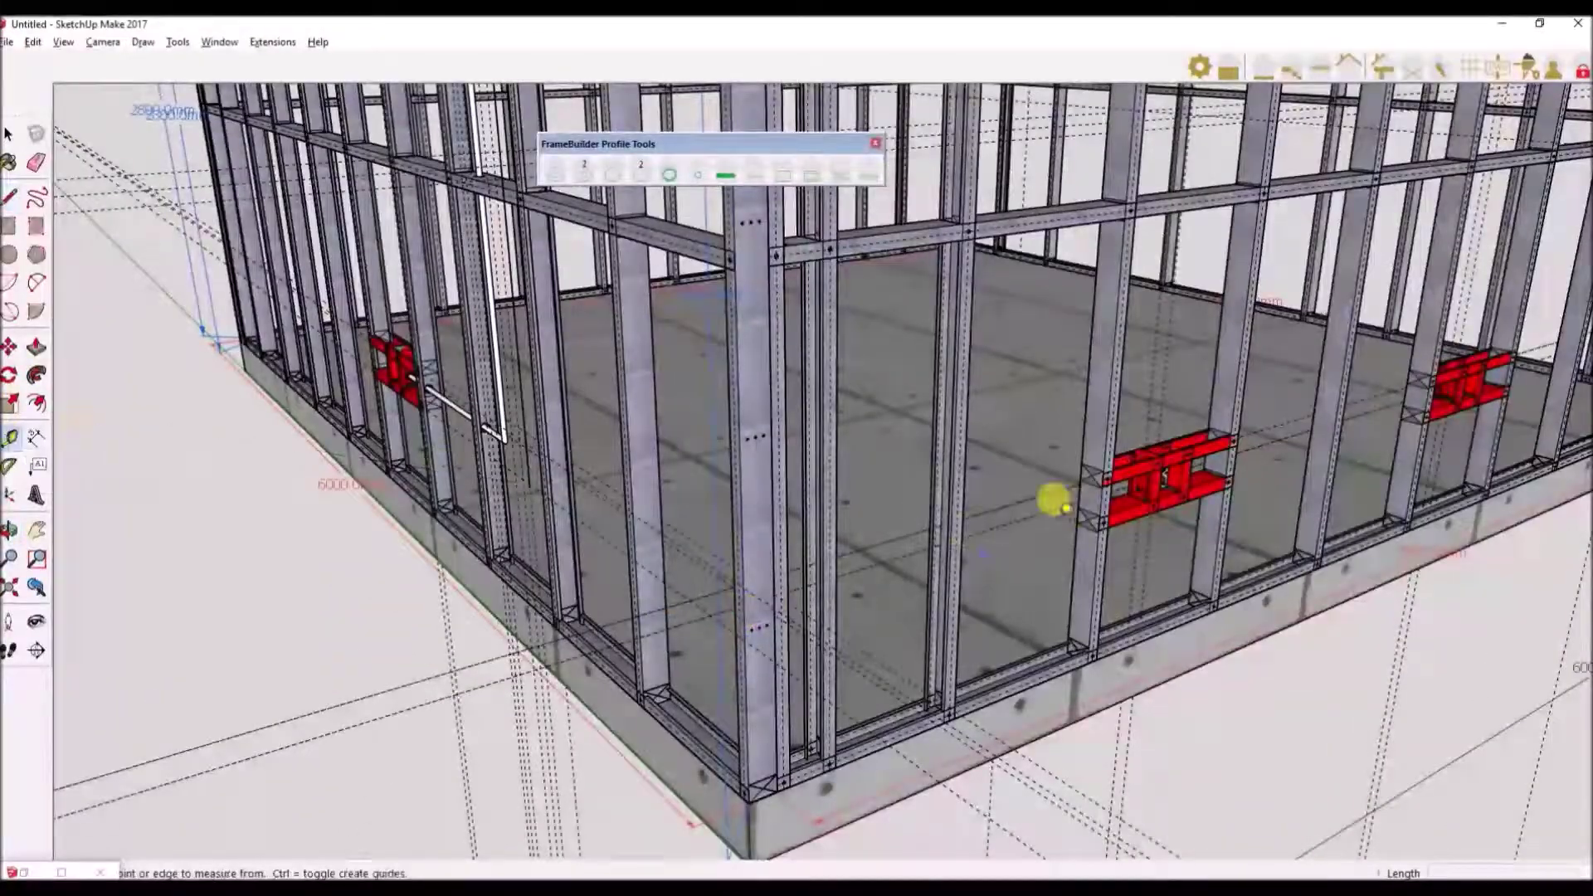
pyautogui.scroll(4, 1056, 502)
pyautogui.click(1184, 523)
pyautogui.moveTo(1252, 451); pyautogui.dragTo(948, 439, button='middle')
pyautogui.scroll(4, 1000, 463)
pyautogui.click(1038, 484)
pyautogui.click(1005, 498)
# Draw path lines at outlet height around the corner into the meter box wall, beside the existing conduit.
pyautogui.click(926, 262)
pyautogui.scroll(-5, 1014, 341)
pyautogui.scroll(2, 978, 302)
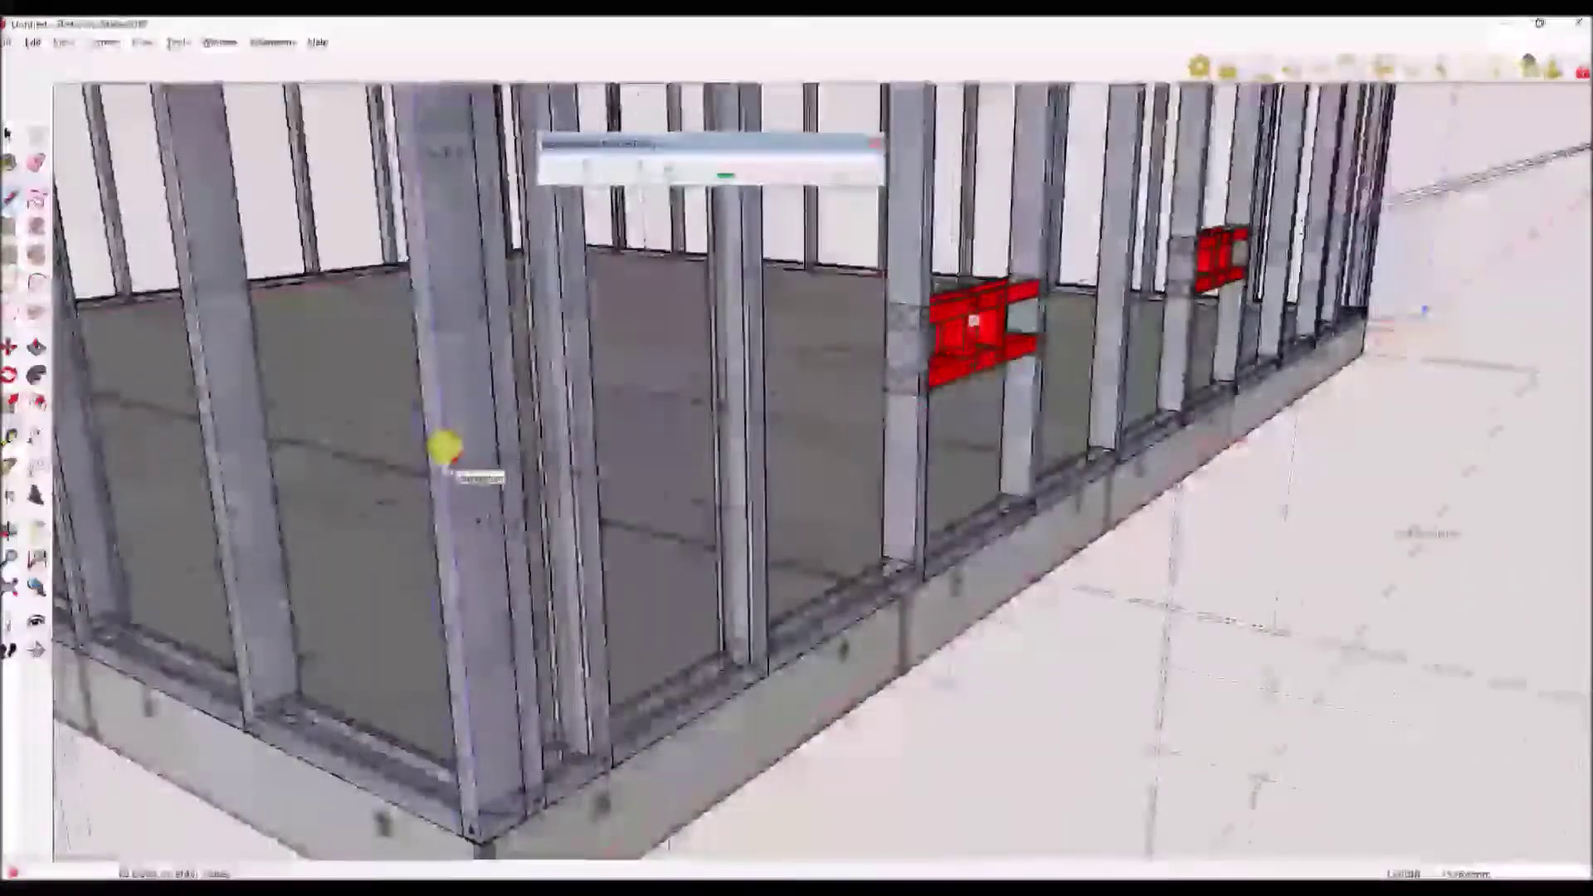
pyautogui.click(449, 472)
pyautogui.moveTo(449, 471); pyautogui.dragTo(965, 480, button='middle')
pyautogui.scroll(-4, 965, 477)
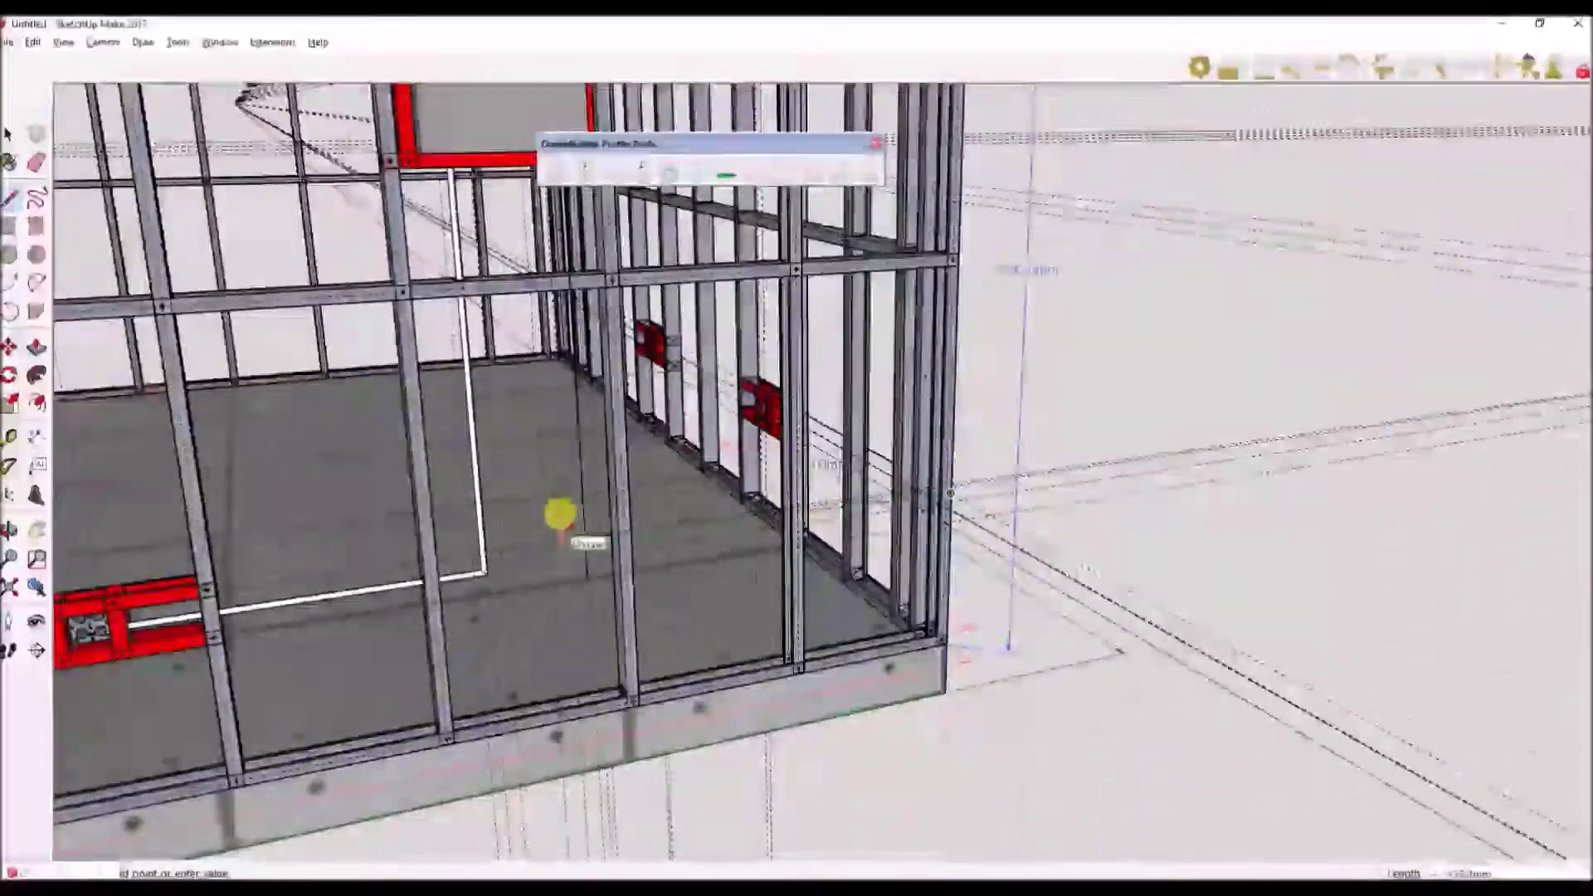
pyautogui.scroll(4, 568, 535)
pyautogui.click(619, 563)
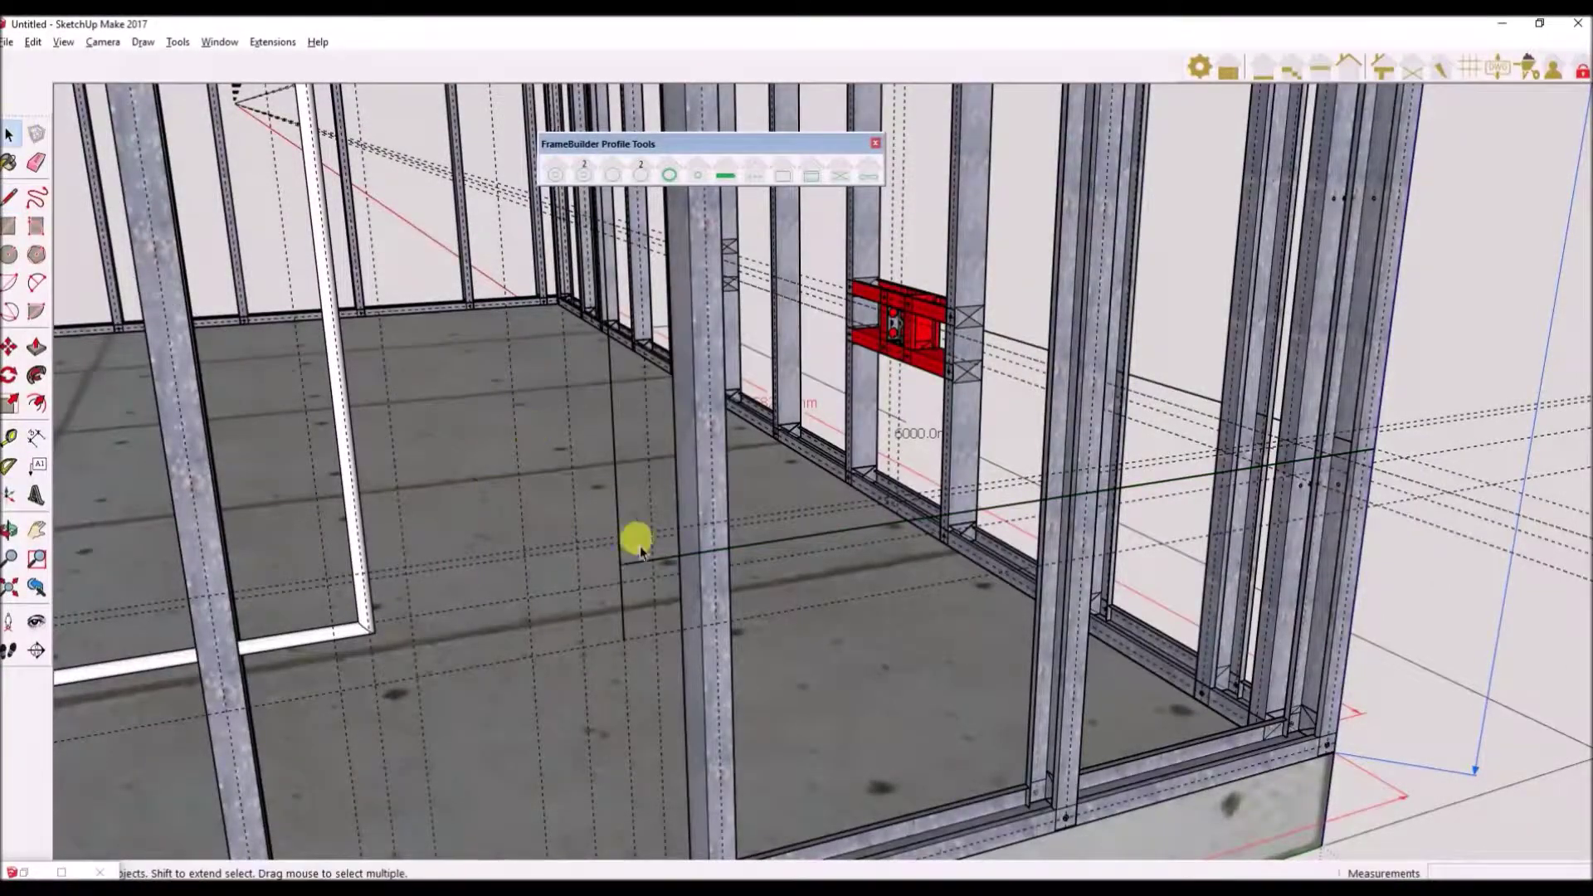
pyautogui.click(719, 497)
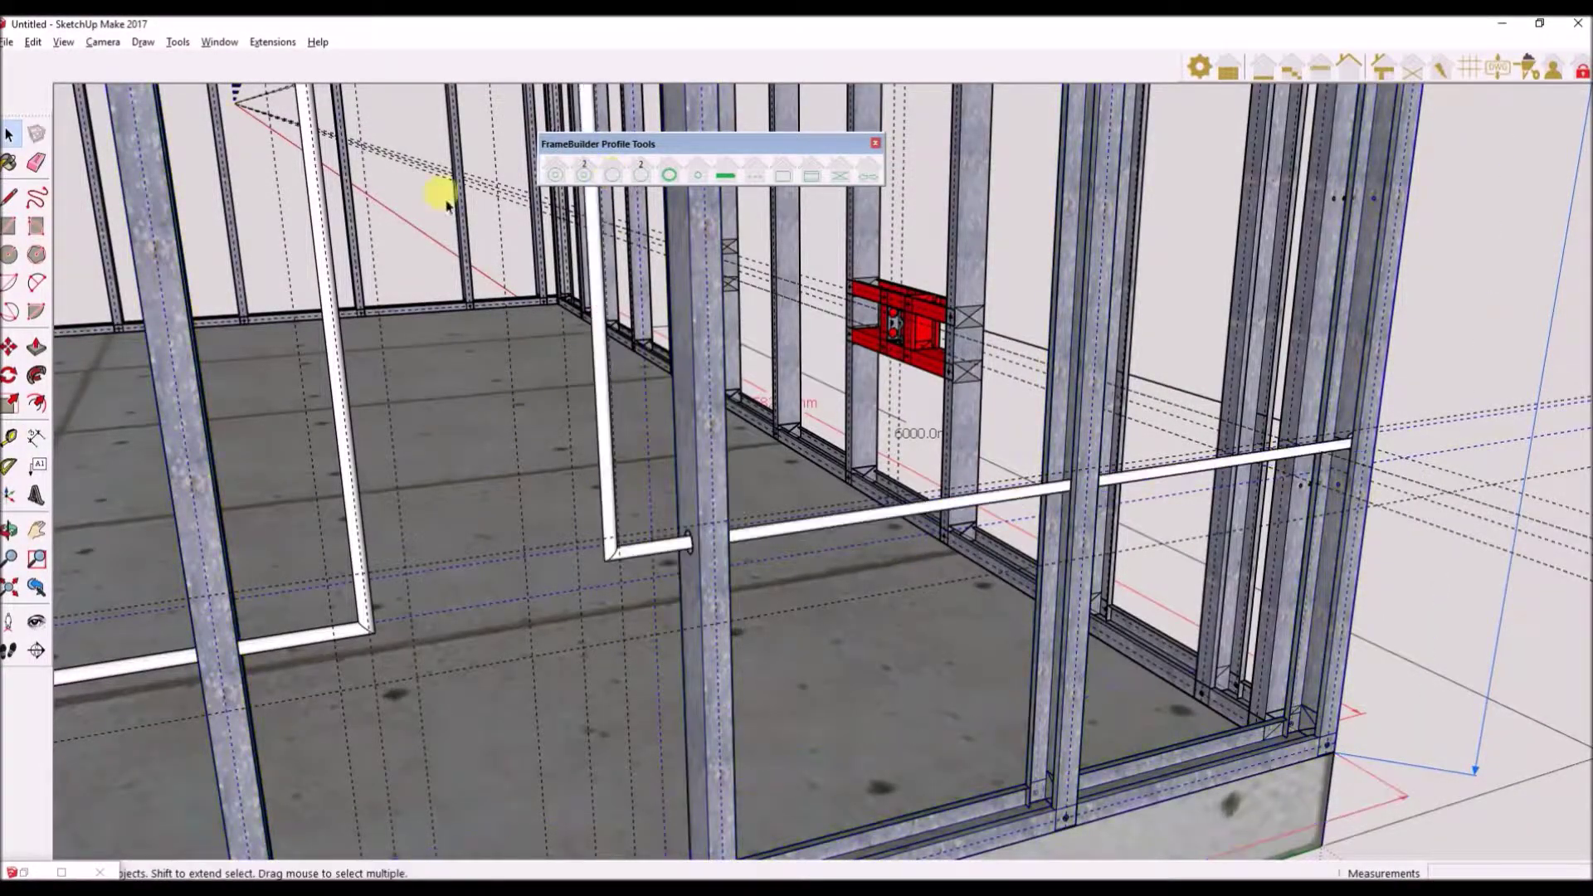
# Draw a horizontal service path line through the adjoining wall's studs to the outlet frame.
pyautogui.moveTo(444, 196)
pyautogui.mouseDown(button='middle')
pyautogui.moveTo(1344, 580)
pyautogui.moveTo(1070, 464)
pyautogui.moveTo(715, 391)
pyautogui.moveTo(629, 155)
pyautogui.moveTo(928, 584)
pyautogui.mouseUp(button='middle')
pyautogui.scroll(4, 980, 455)
pyautogui.scroll(-4, 716, 391)
pyautogui.scroll(-4, 925, 574)
pyautogui.press('l')
pyautogui.scroll(8, 907, 484)
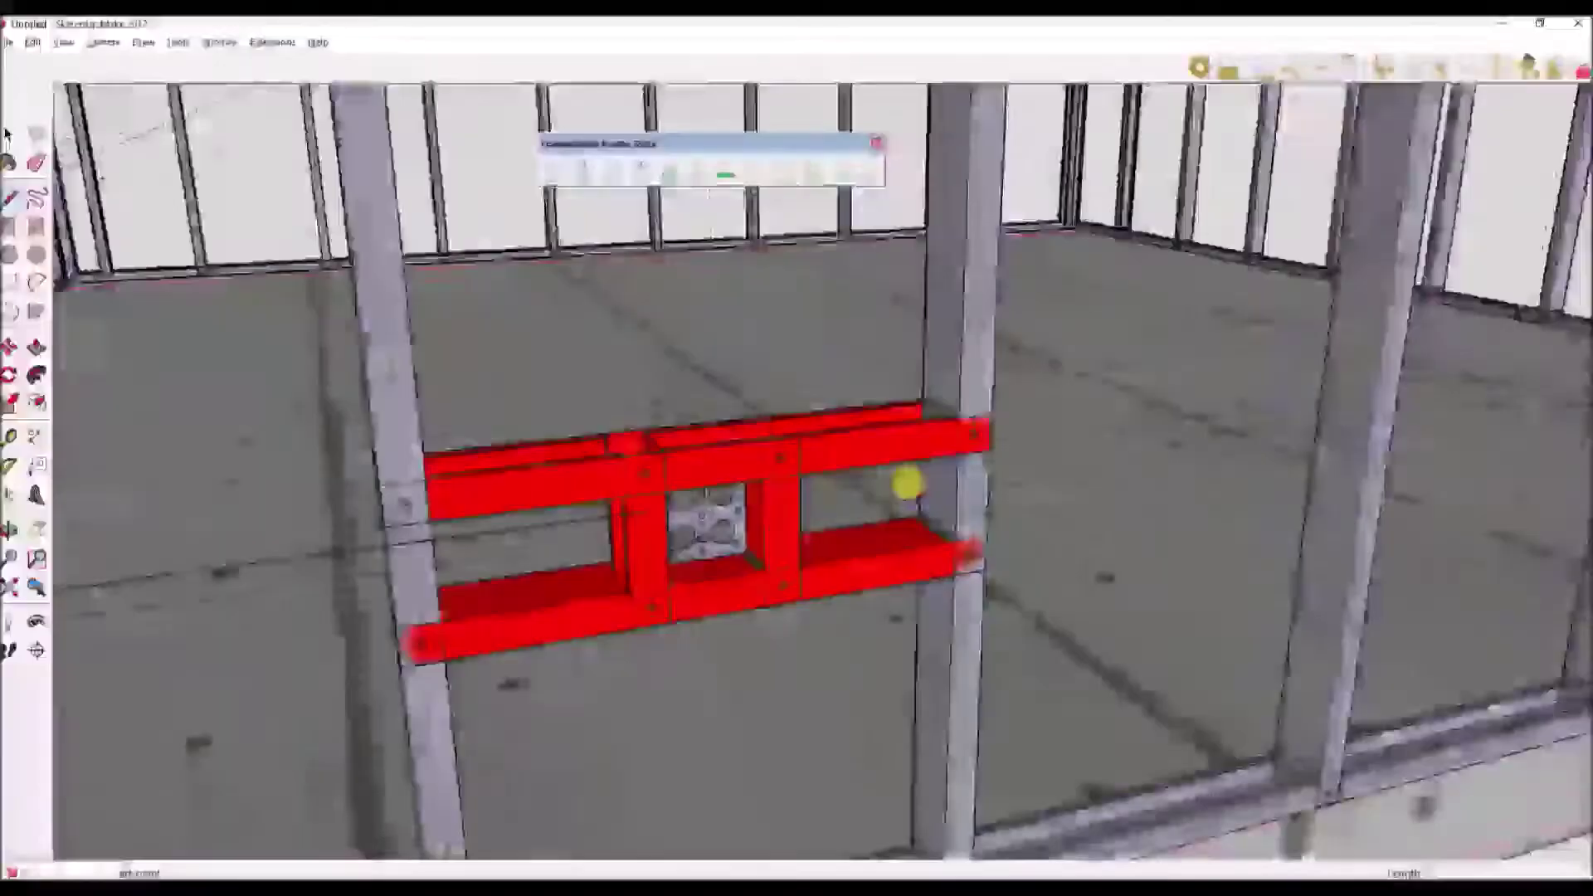
pyautogui.scroll(-5, 537, 484)
pyautogui.moveTo(731, 489); pyautogui.dragTo(473, 481, button='middle')
pyautogui.scroll(2, 829, 452)
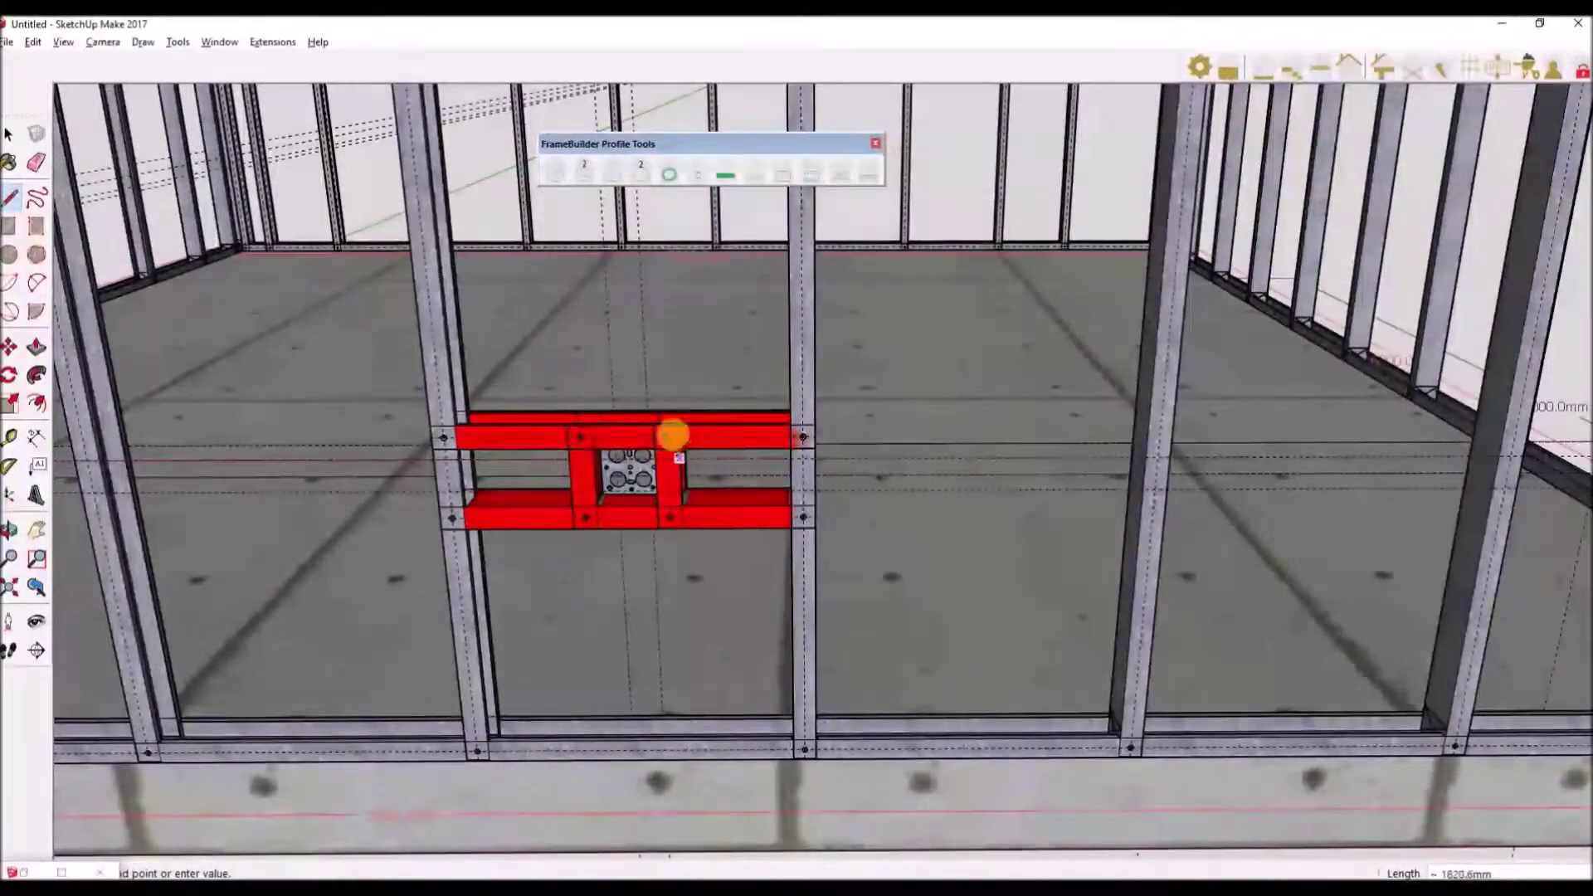
pyautogui.click(583, 459)
pyautogui.scroll(-6, 821, 501)
pyautogui.moveTo(821, 501); pyautogui.dragTo(979, 540, button='middle')
# Select the adjoining wall frame with its path line and add service holes to the crossed profiles.
pyautogui.click(17, 136)
pyautogui.click(619, 548)
pyautogui.click(612, 175)
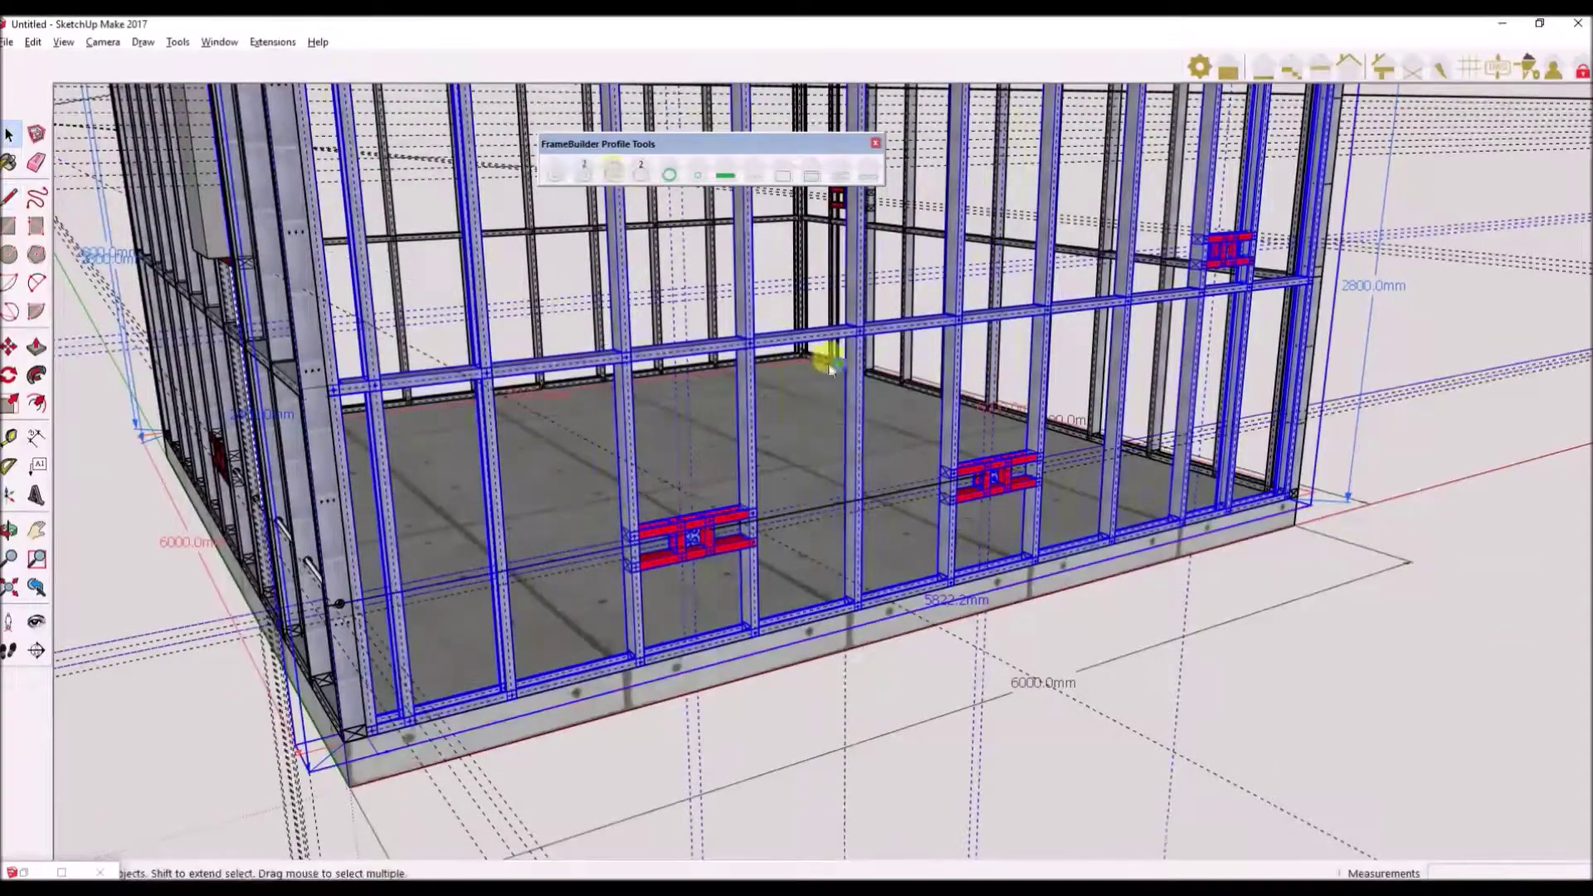
pyautogui.click(612, 175)
pyautogui.moveTo(829, 597); pyautogui.dragTo(1248, 571, button='middle')
pyautogui.moveTo(938, 614); pyautogui.dragTo(1097, 566, button='middle')
pyautogui.scroll(5, 999, 493)
pyautogui.scroll(-4, 488, 446)
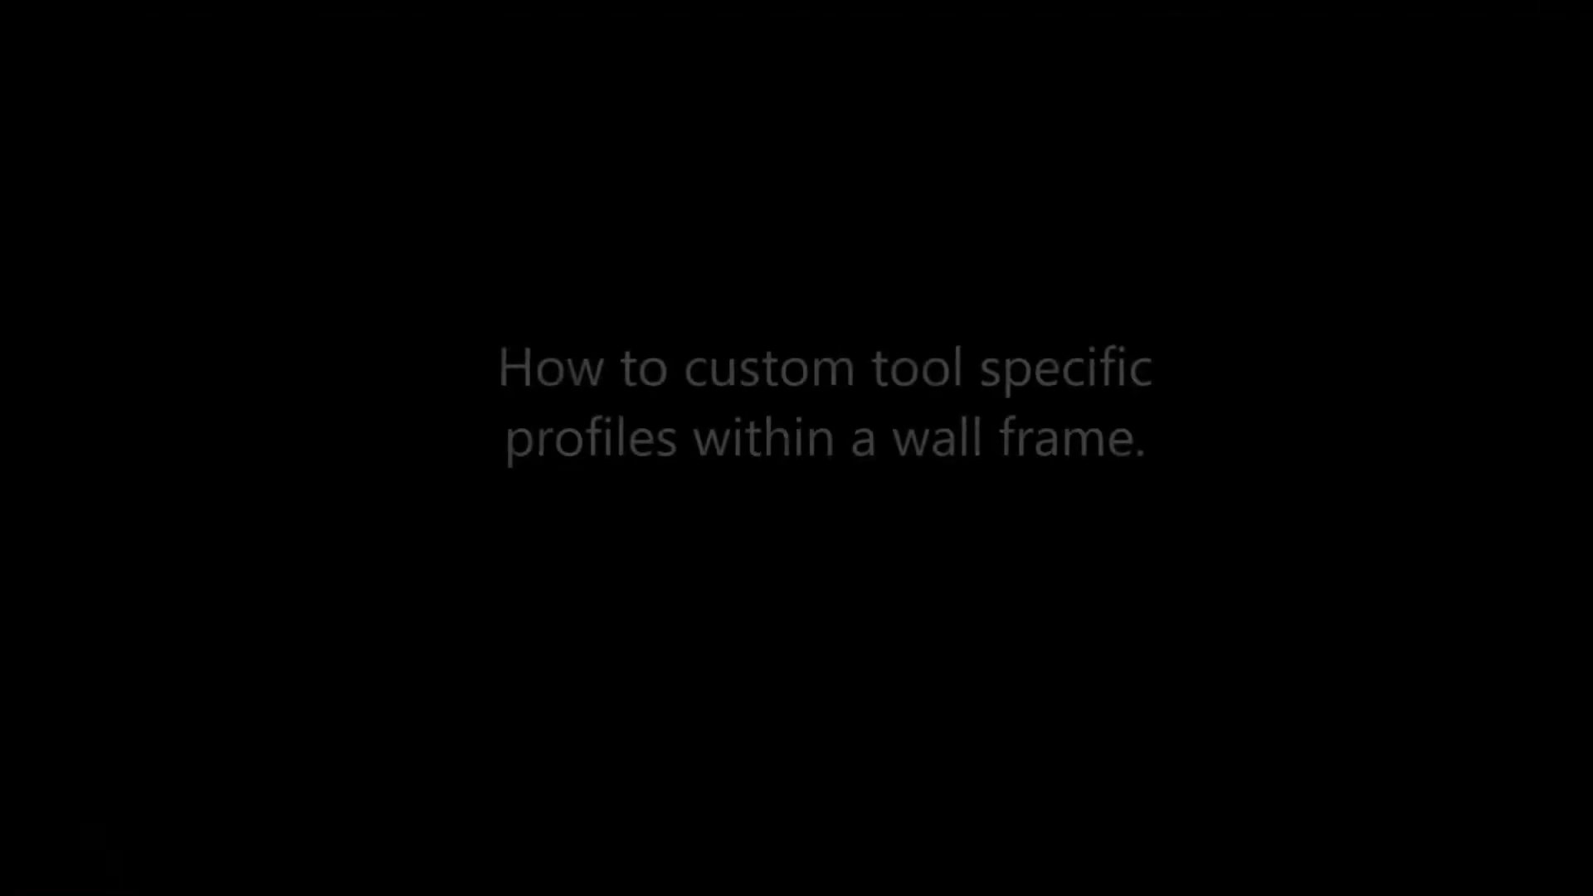
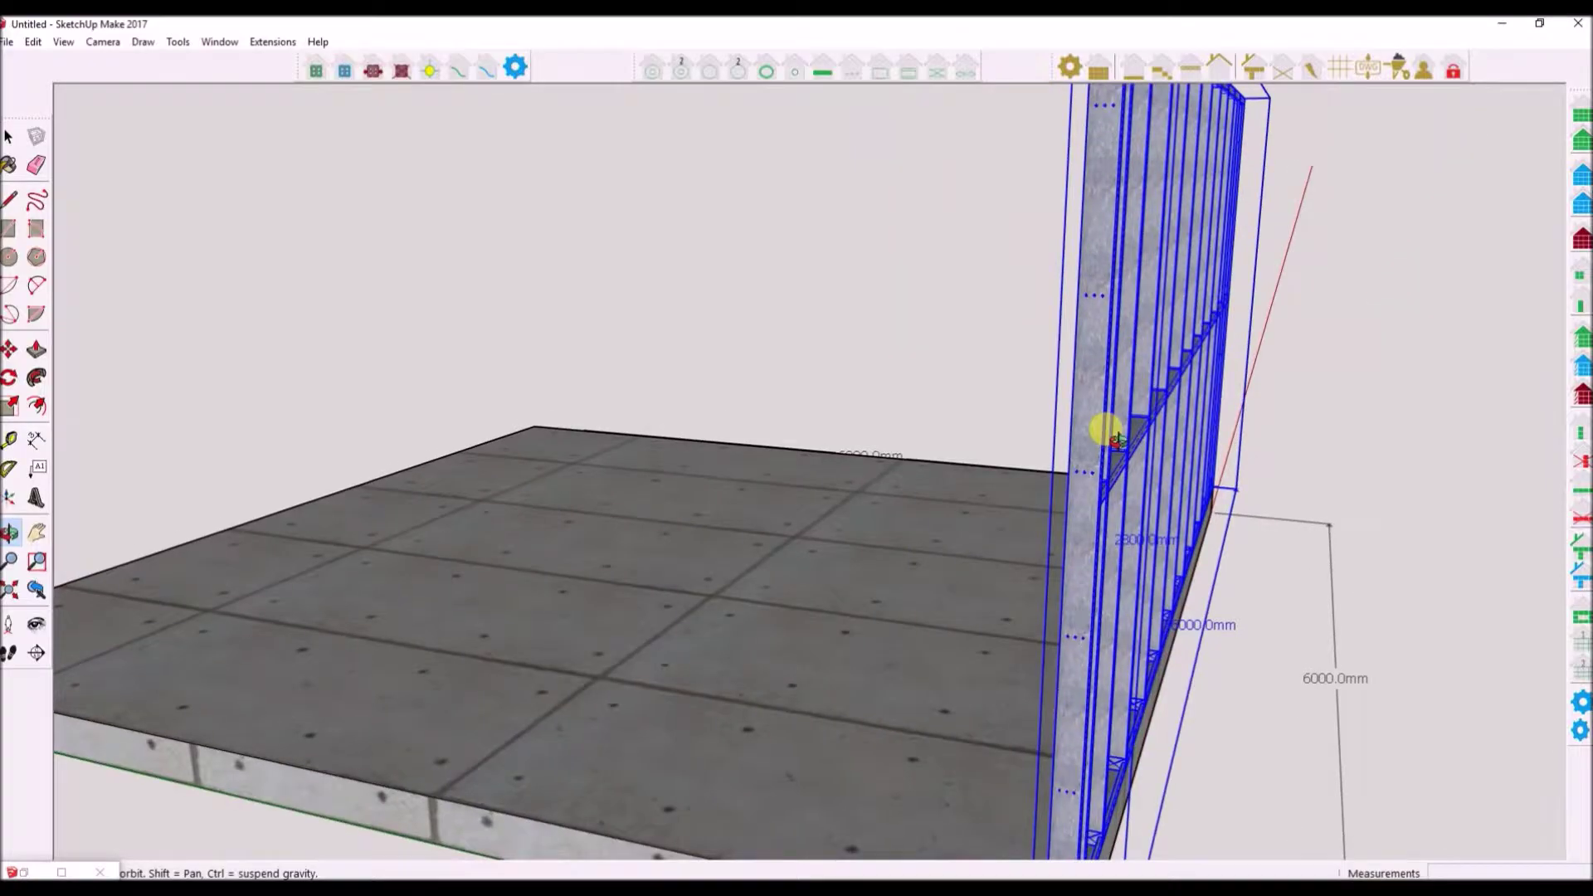
# Select the wall frame and add two service holes above the nog in each of two neighbouring studs near the middle.
pyautogui.click(1362, 696)
pyautogui.moveTo(1362, 696); pyautogui.dragTo(1111, 599, button='middle')
pyautogui.scroll(3, 1033, 357)
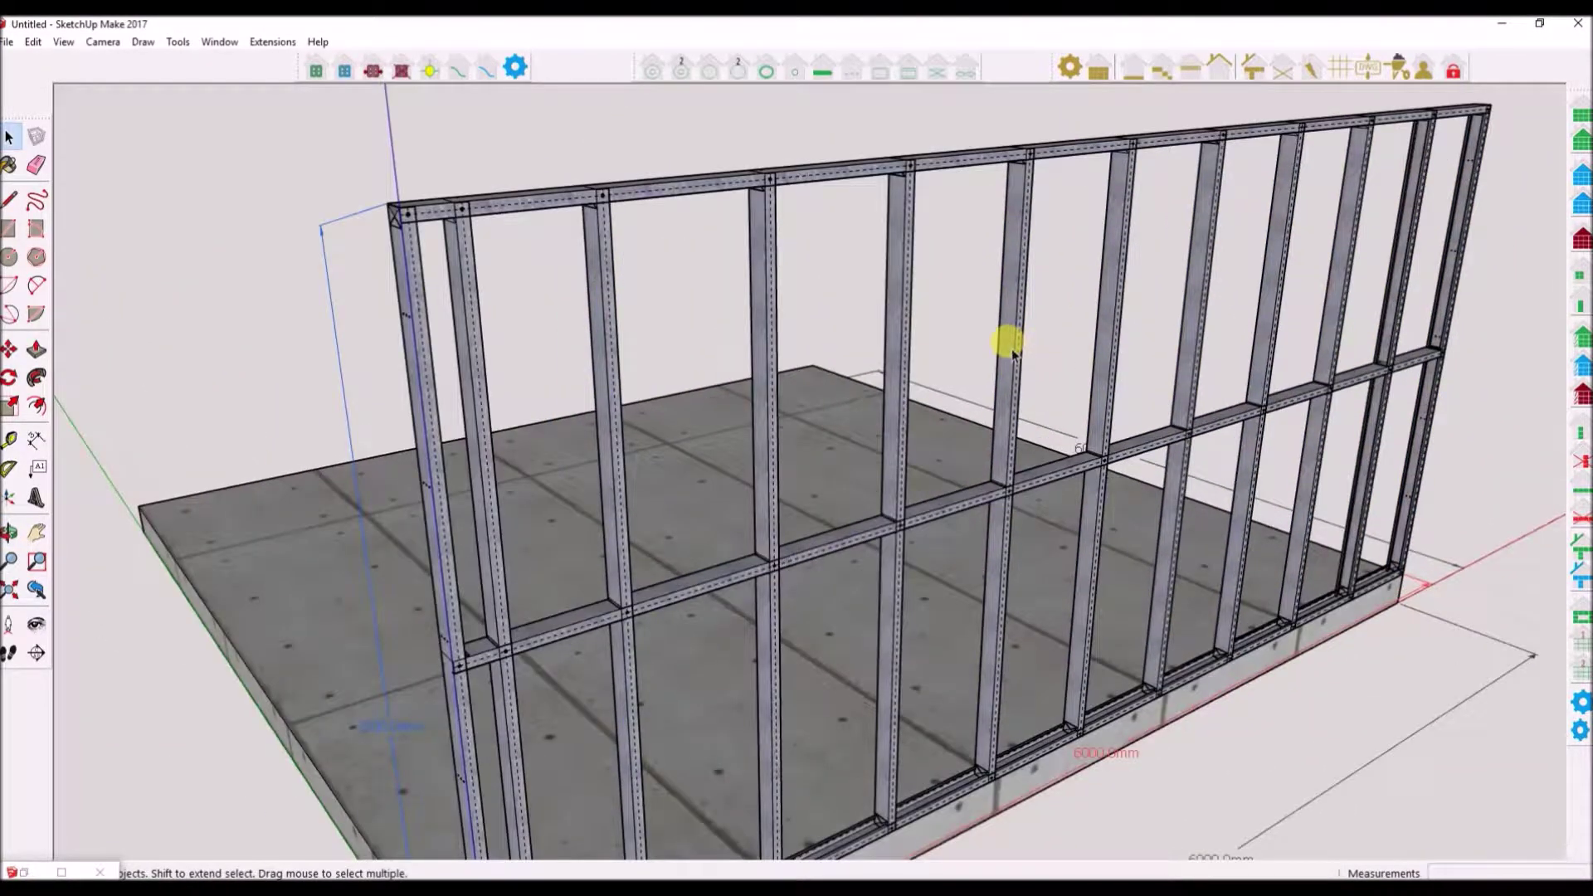
pyautogui.click(1011, 351)
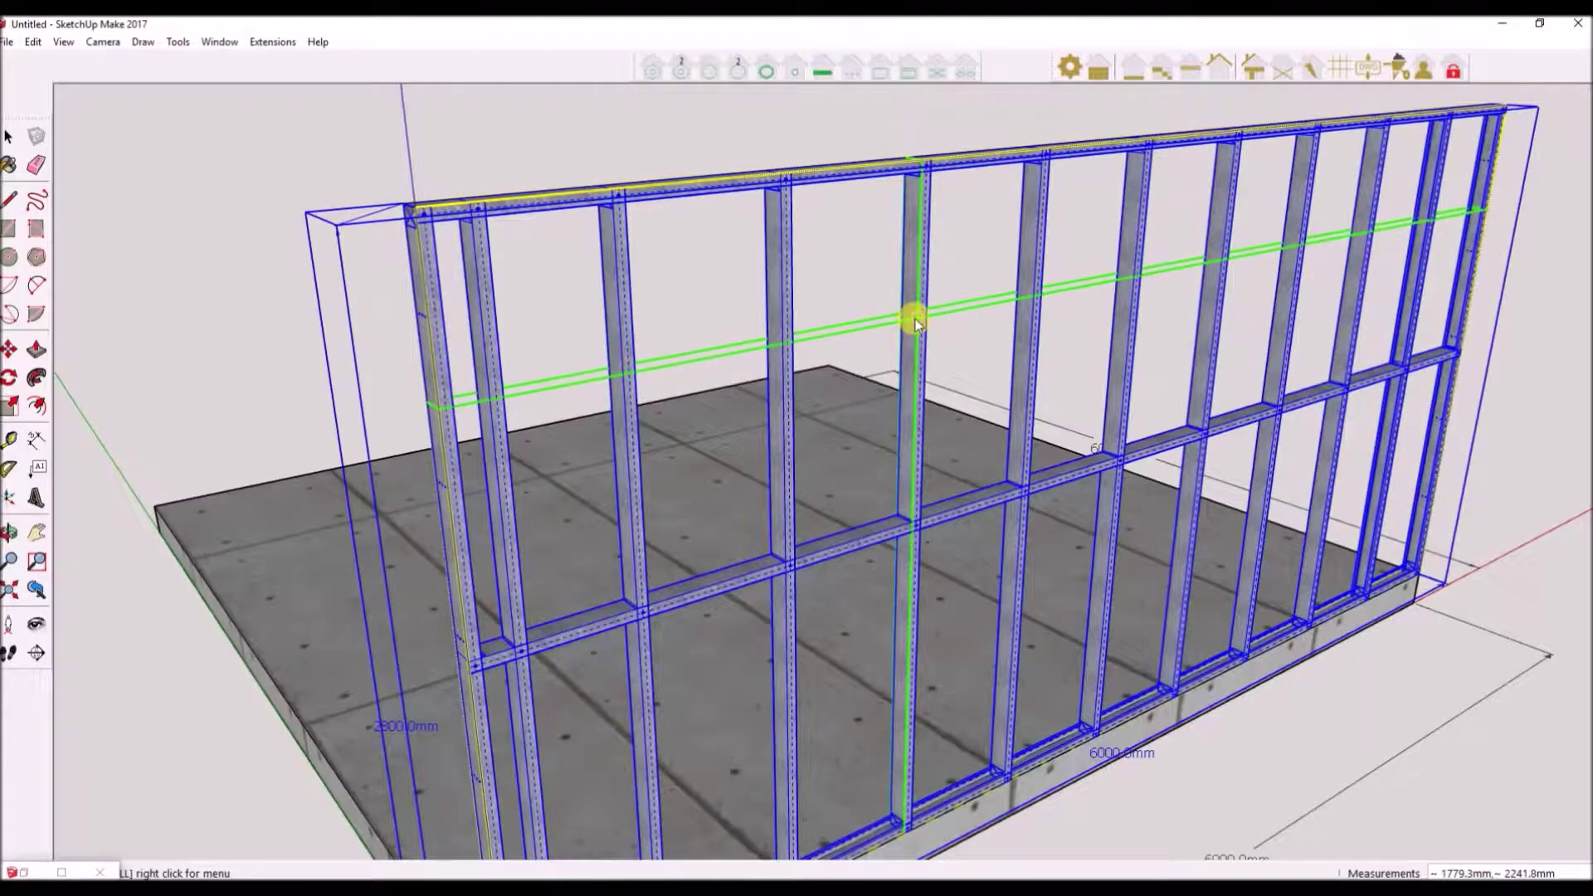
pyautogui.scroll(3, 914, 319)
pyautogui.click(914, 319)
pyautogui.click(918, 401)
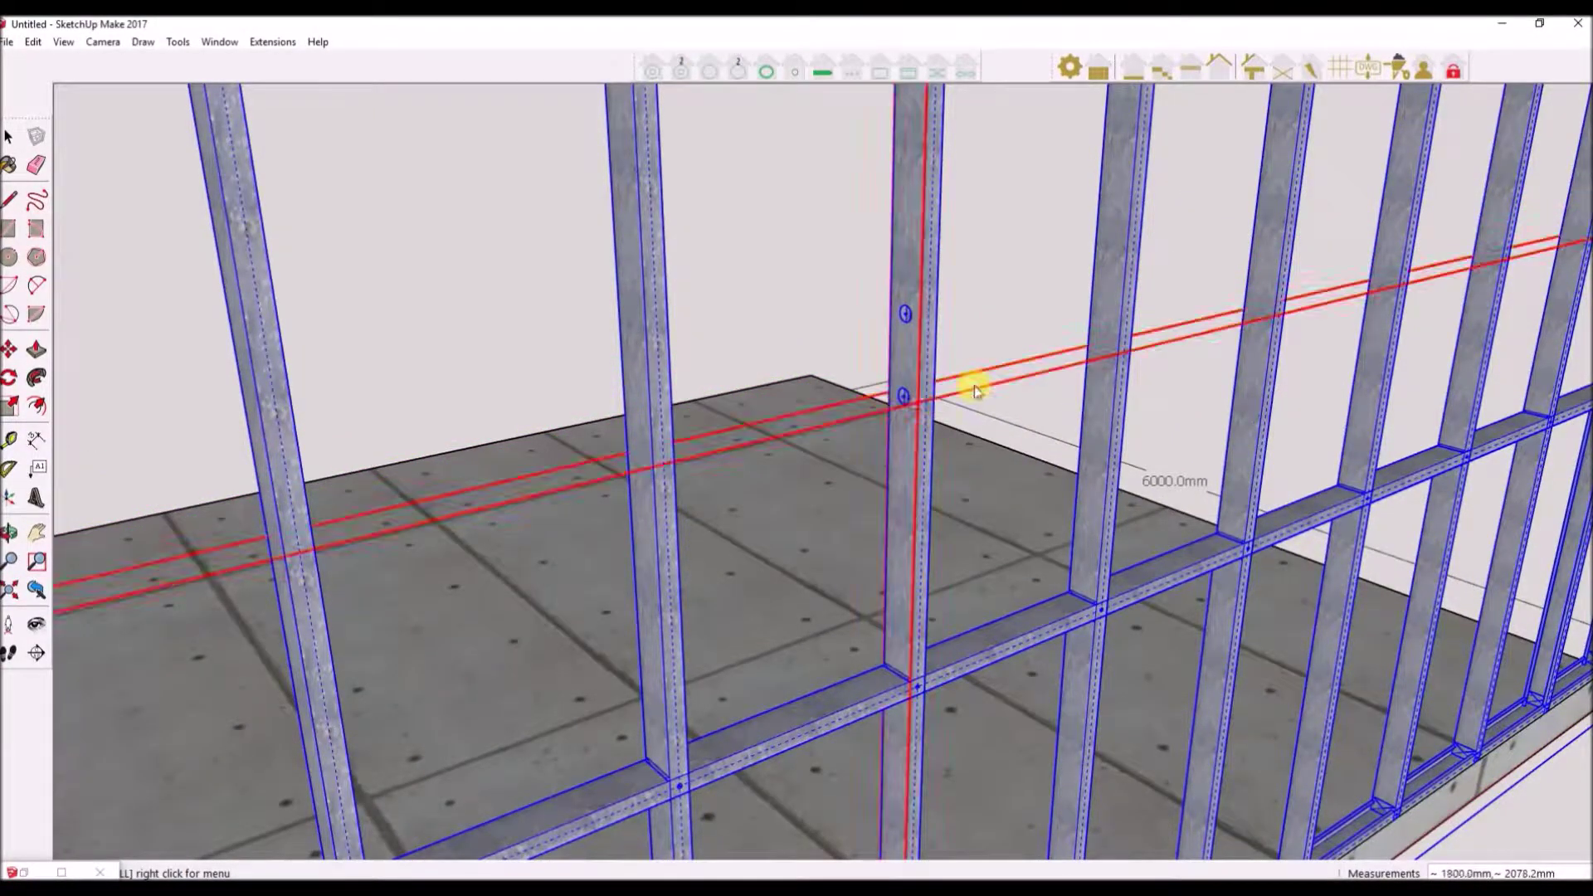
pyautogui.click(1112, 280)
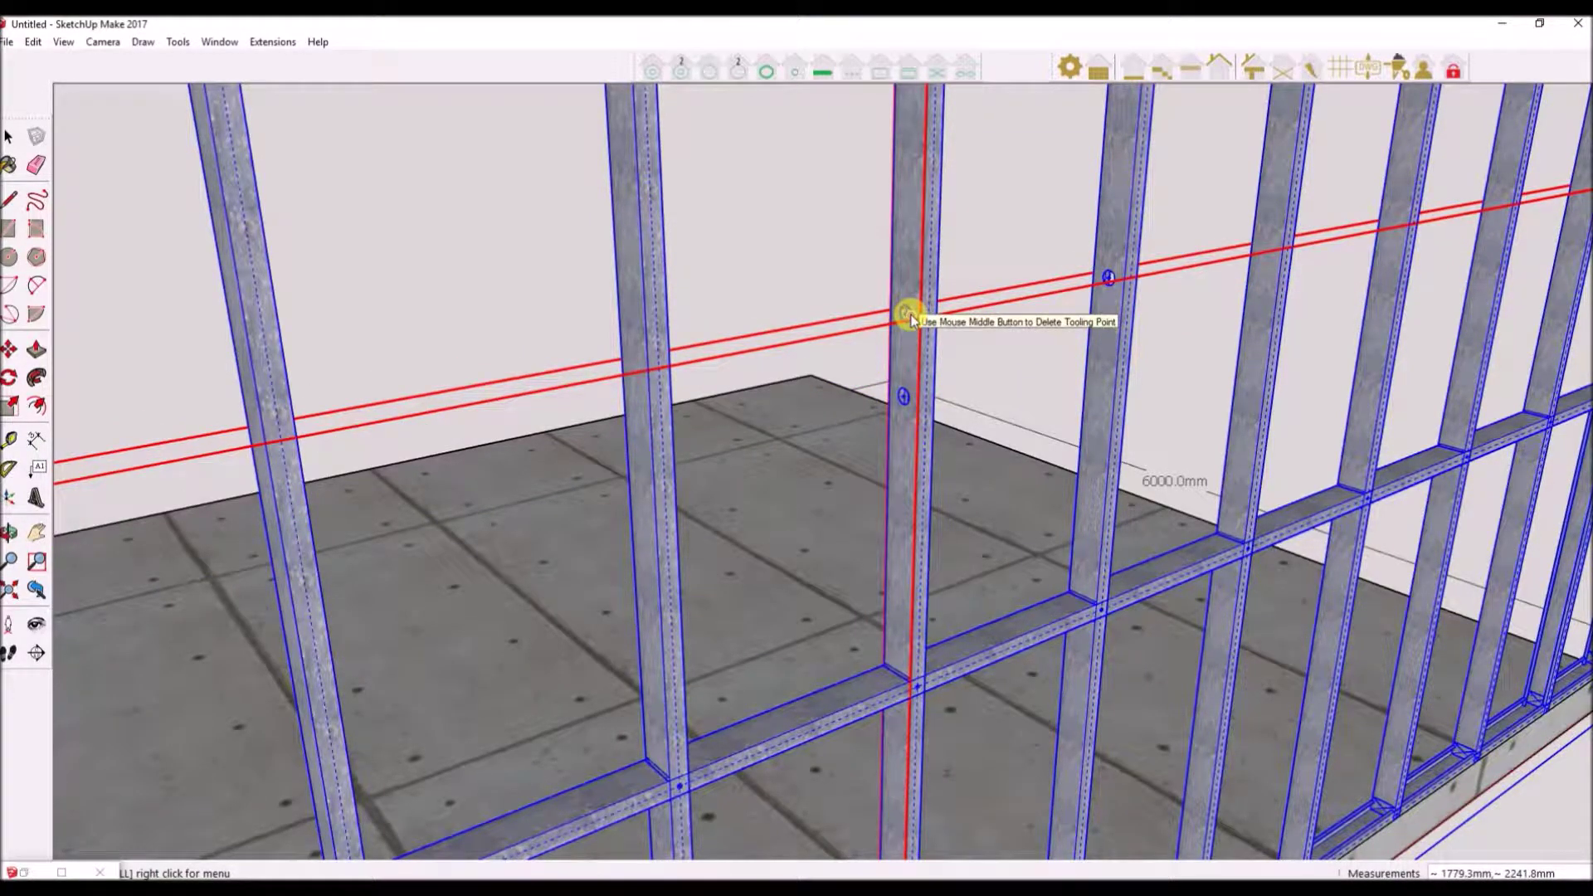
pyautogui.click(1101, 369)
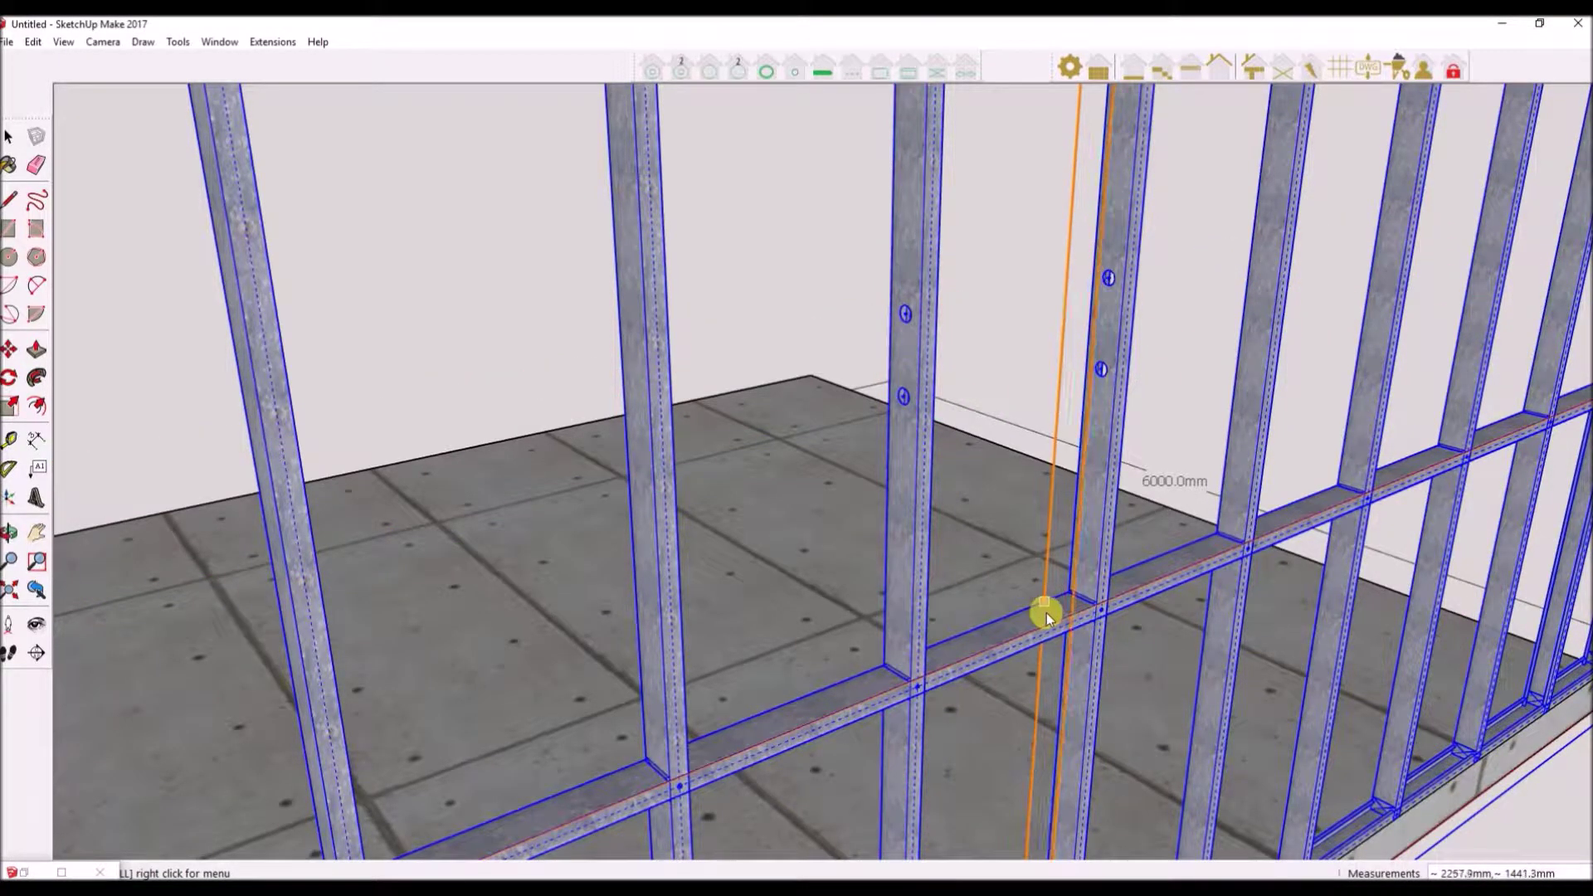
# Add two service holes to the horizontal nog, one on each side of the first stud with service holes.
pyautogui.scroll(-5, 1149, 506)
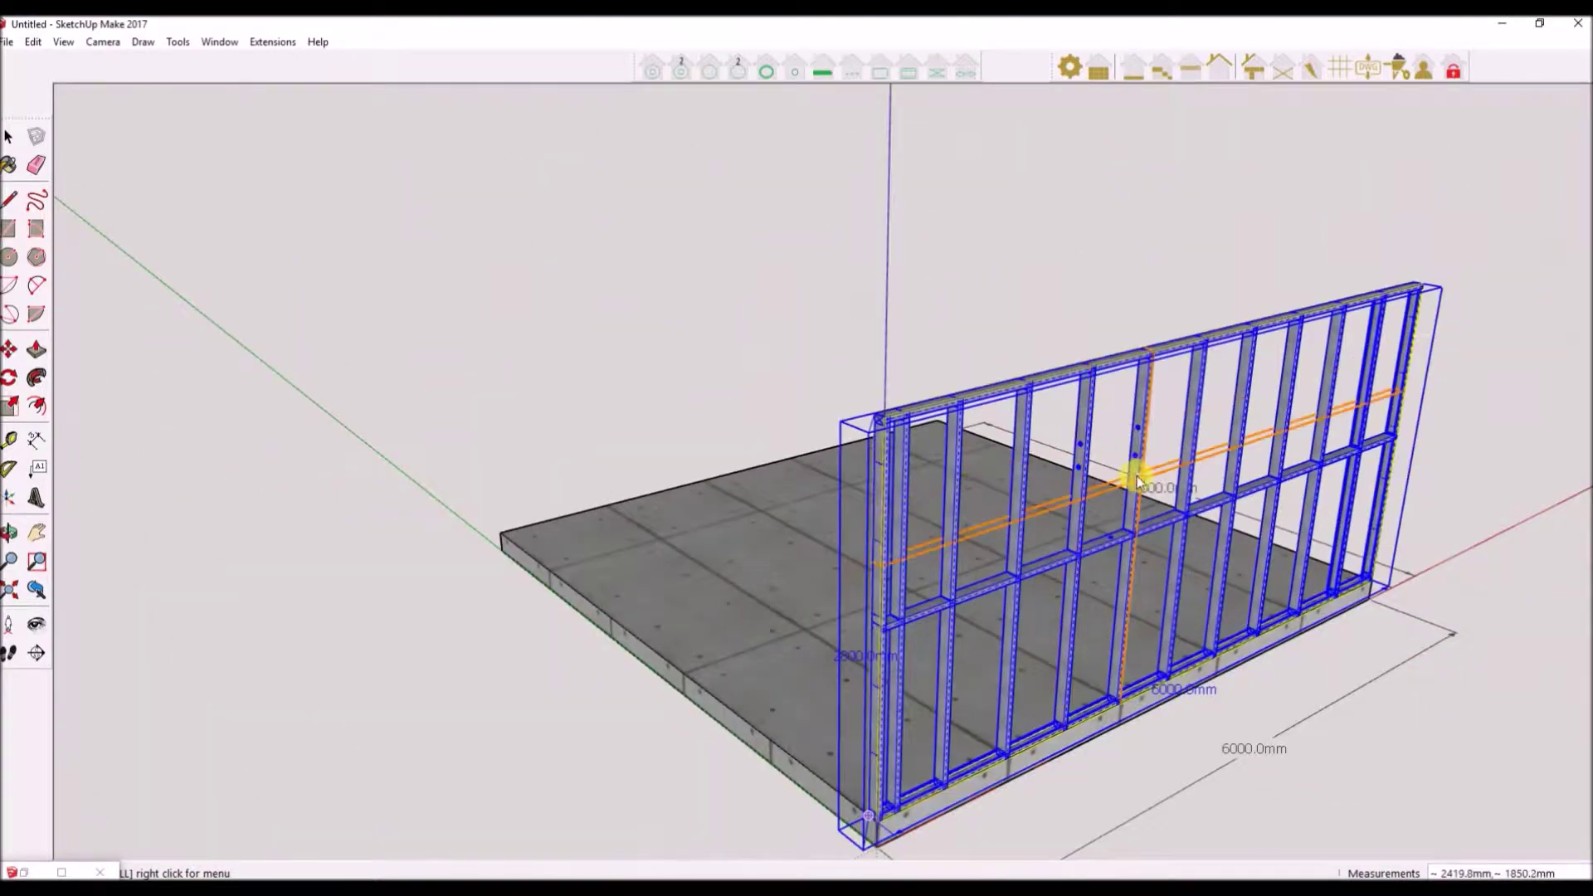
pyautogui.scroll(5, 1114, 545)
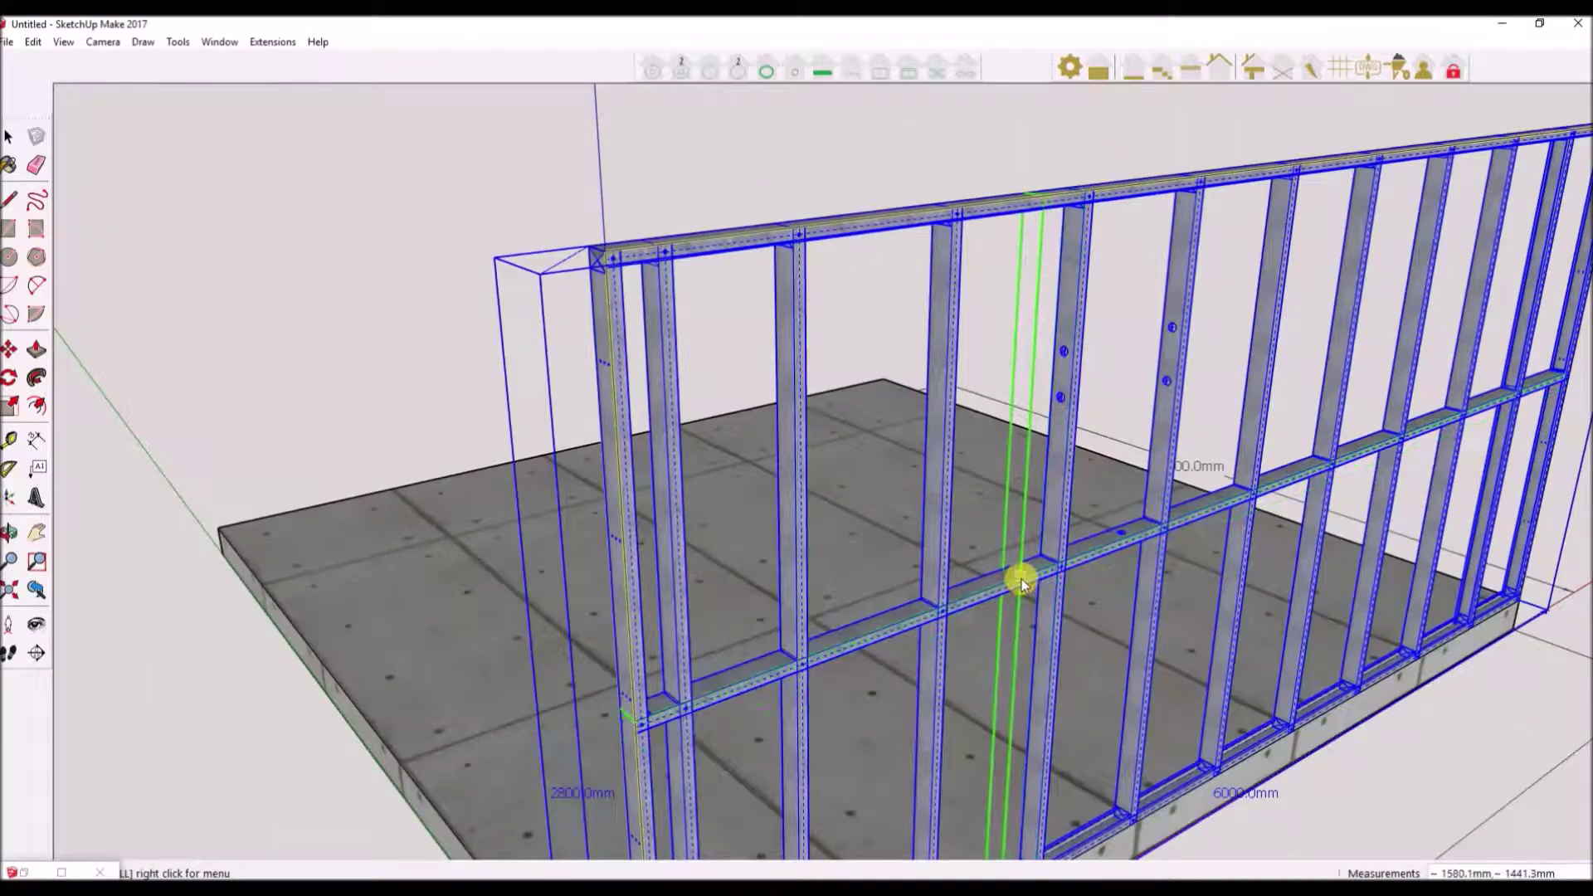
pyautogui.scroll(4, 1021, 581)
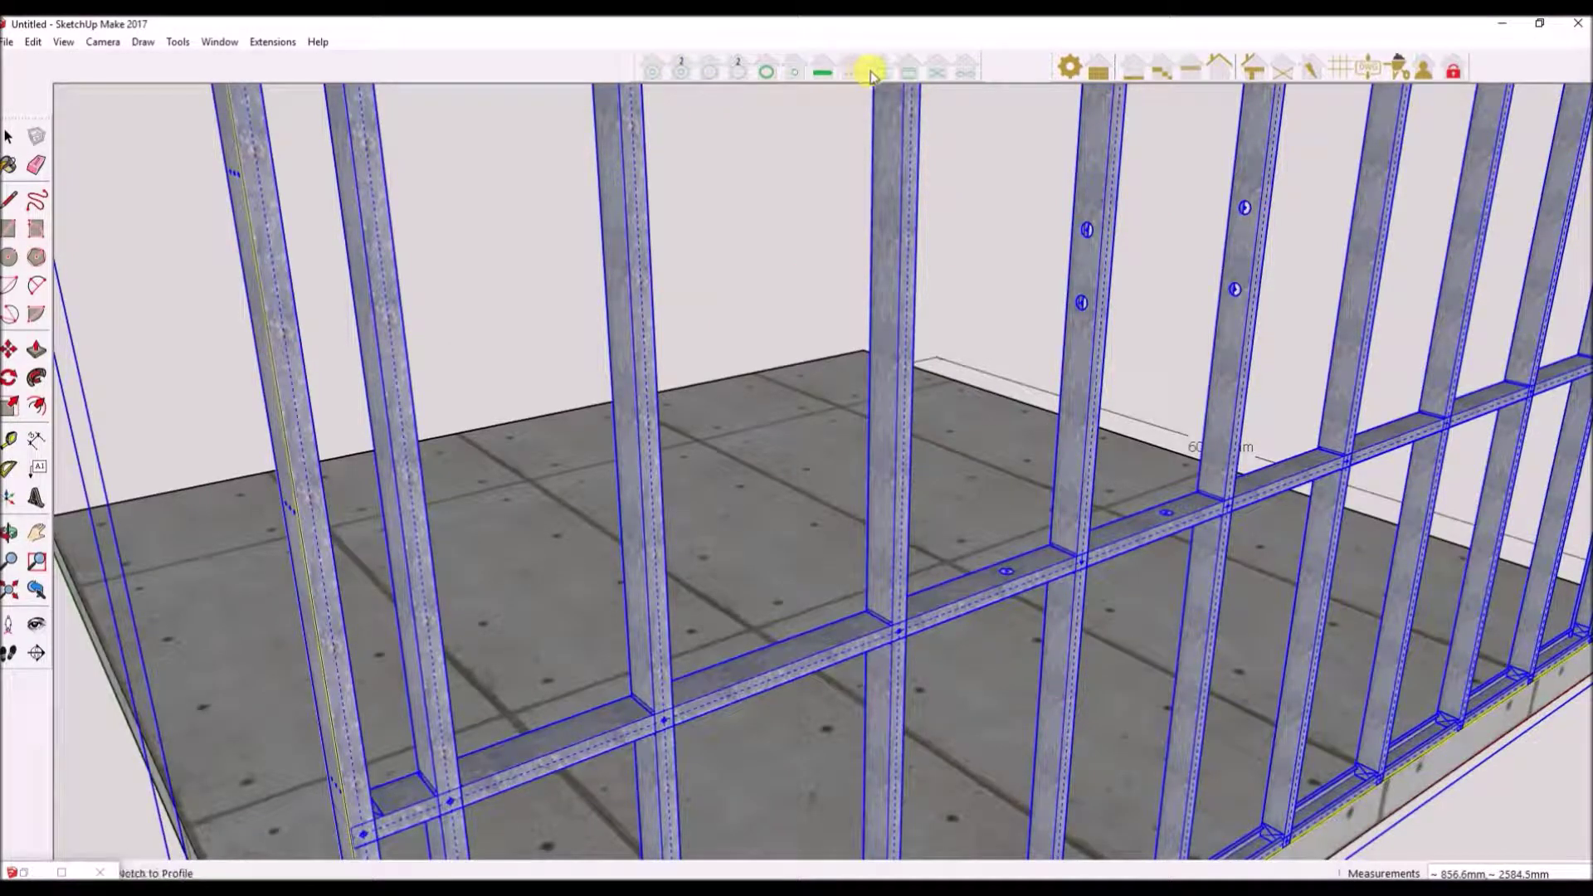
# Notch three adjacent studs just above the nog, and delete the notch from the middle one.
pyautogui.click(1078, 430)
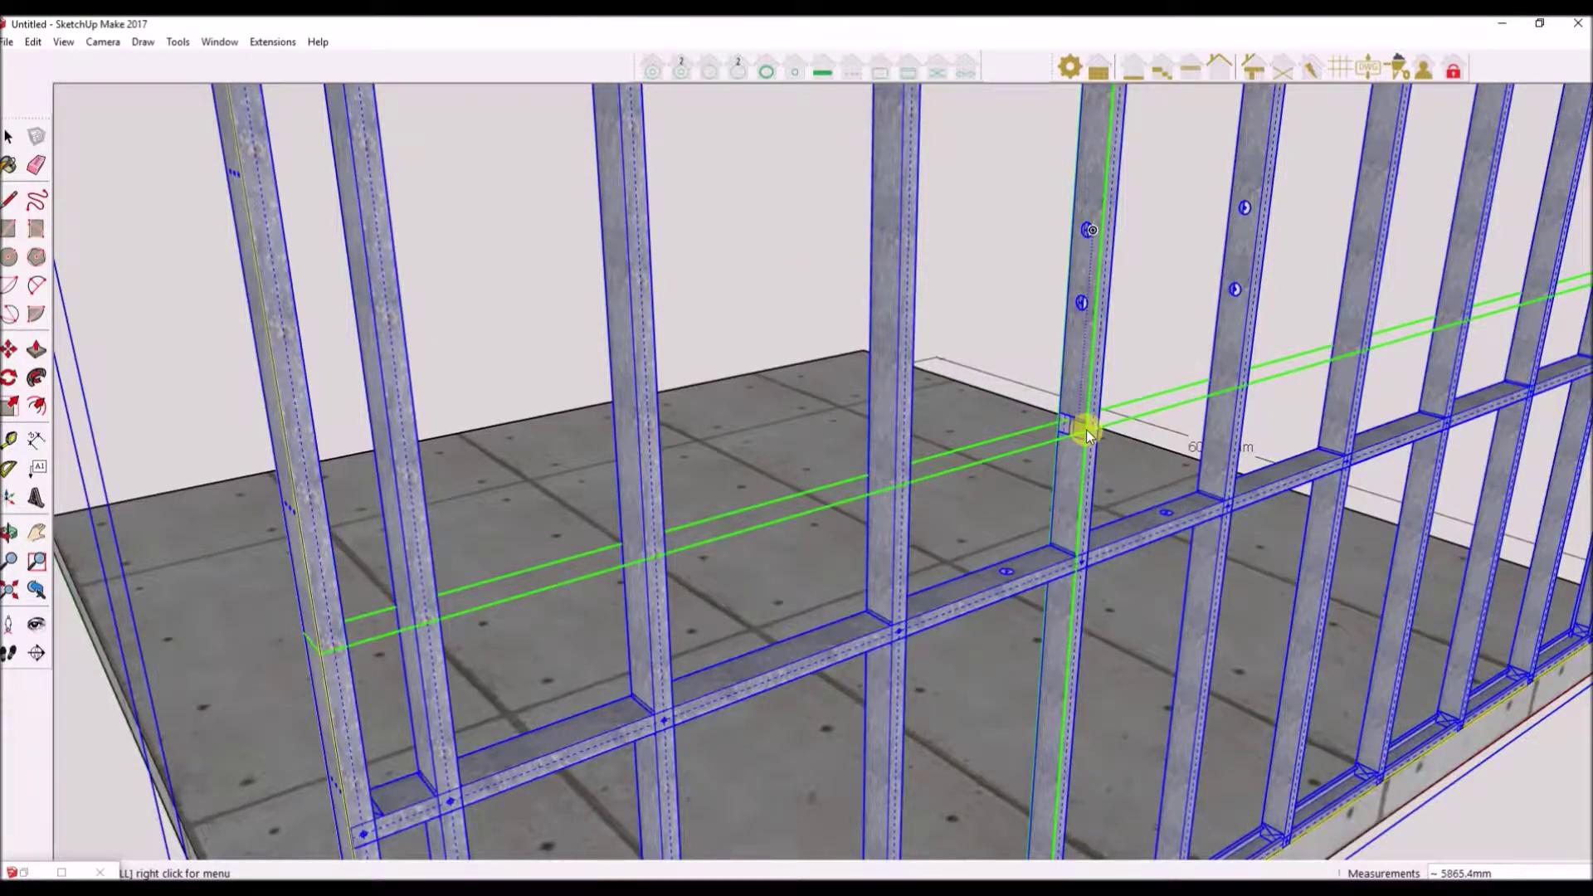
pyautogui.click(1233, 388)
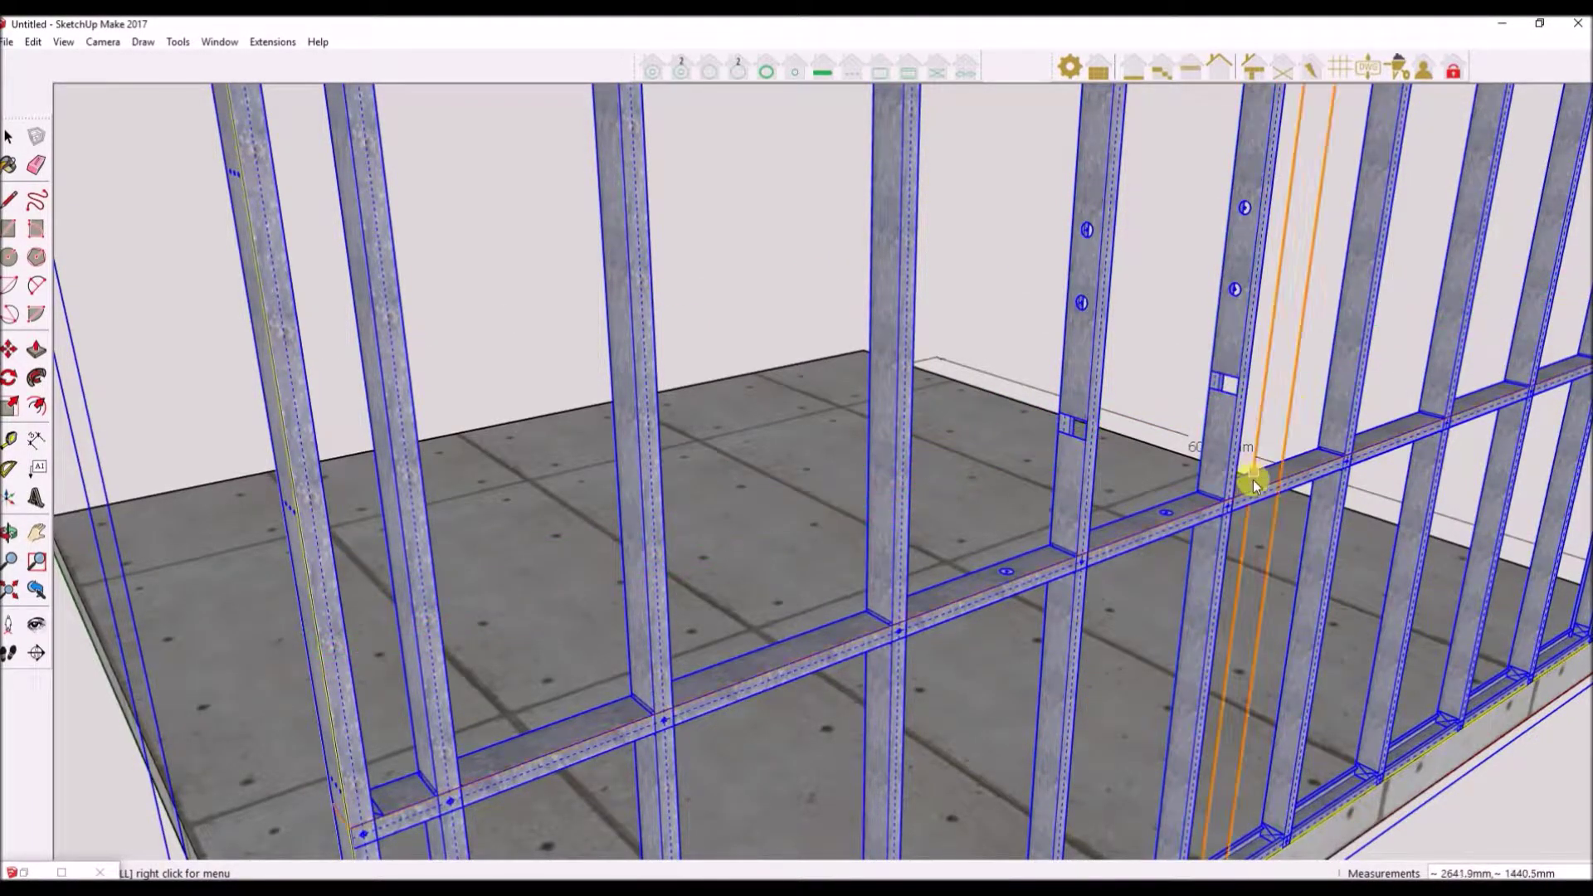
pyautogui.click(886, 465)
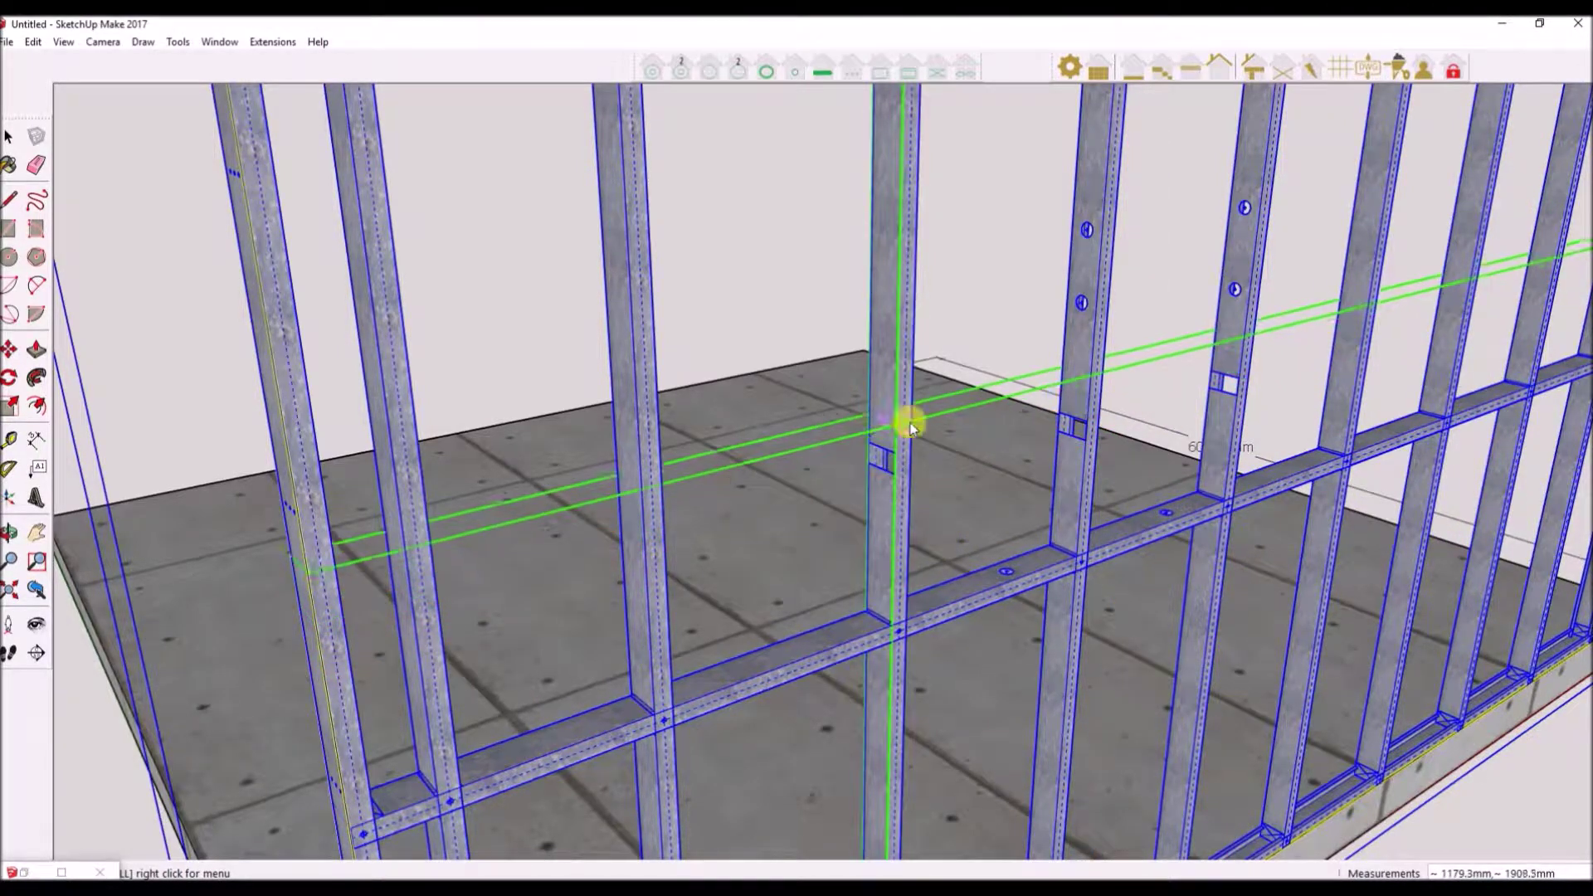
pyautogui.click(1077, 425)
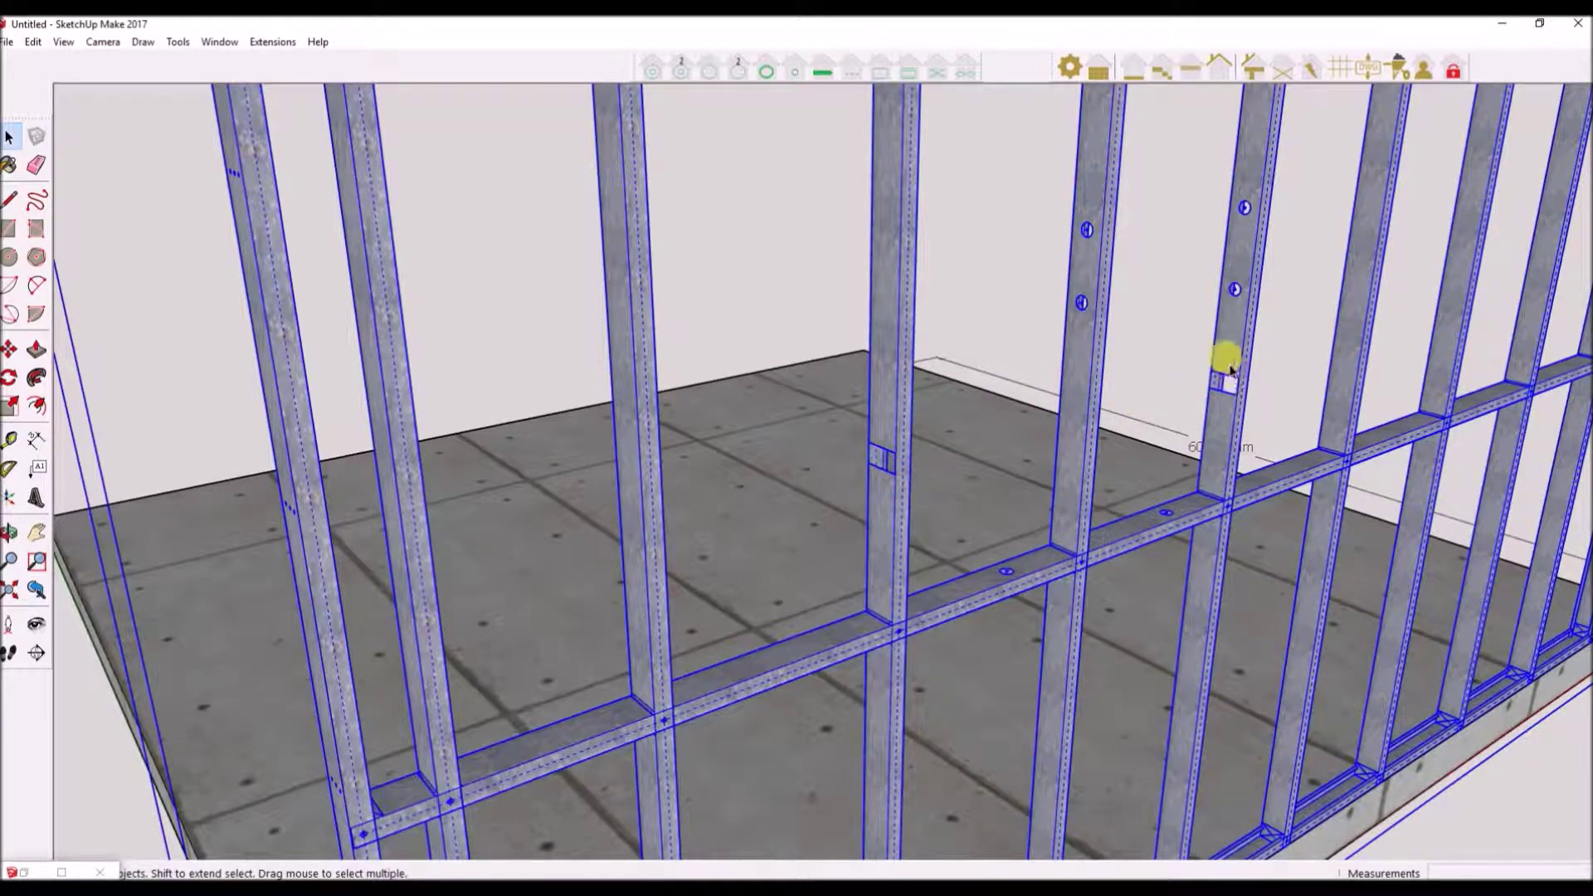
# Remove the lower service hole from the stud between the two notched studs.
pyautogui.moveTo(1226, 369); pyautogui.dragTo(996, 249, button='middle')
pyautogui.click(746, 80)
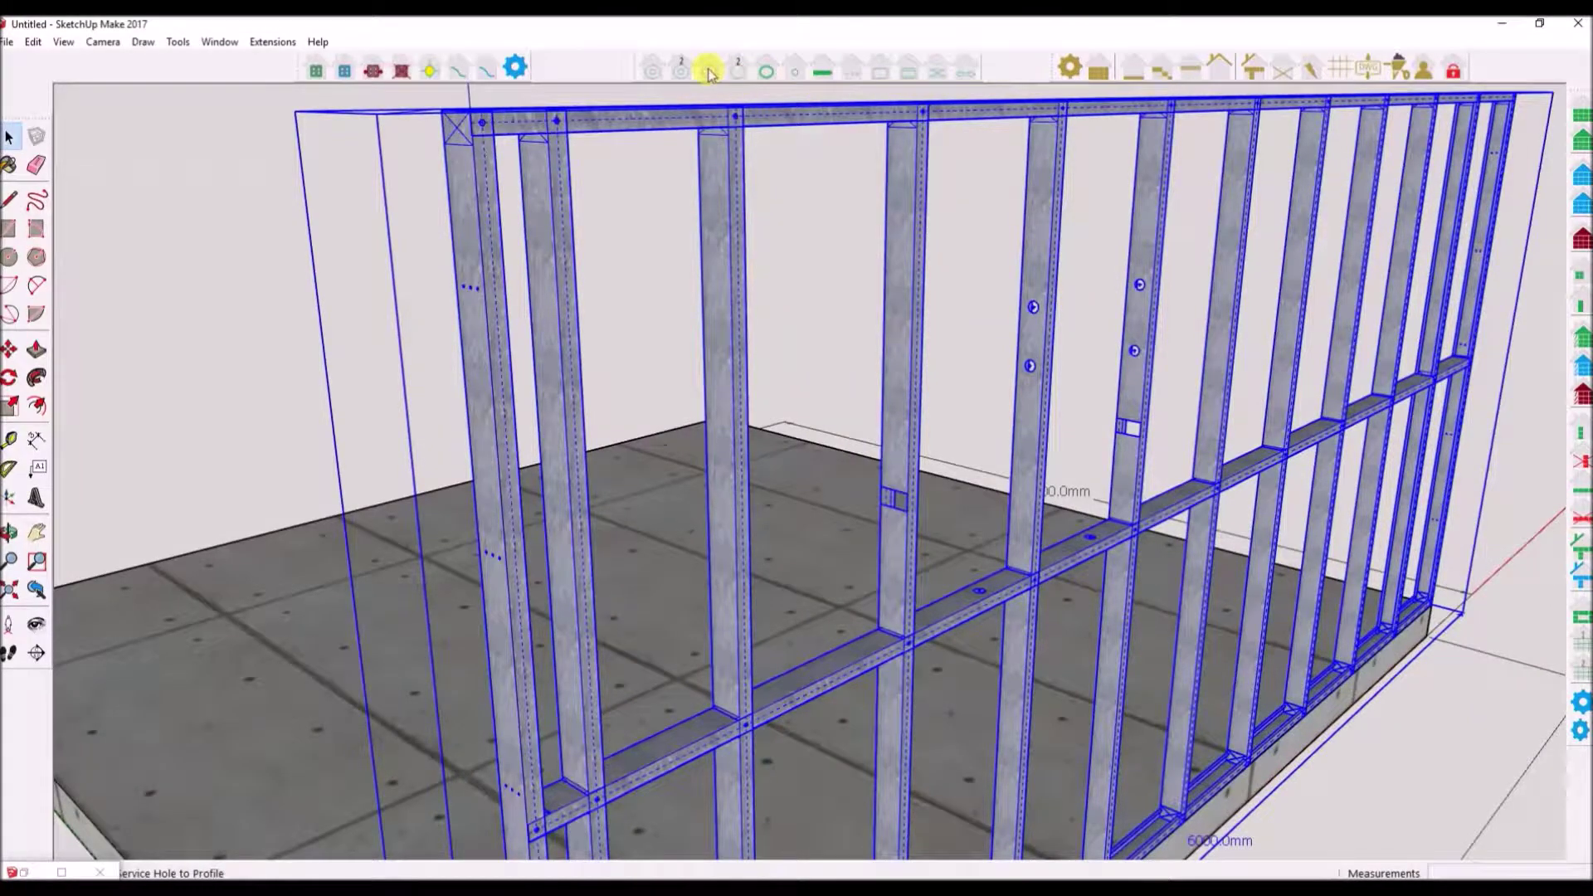
pyautogui.click(1052, 367)
pyautogui.click(1057, 372)
pyautogui.moveTo(1056, 377); pyautogui.dragTo(1138, 398, button='middle')
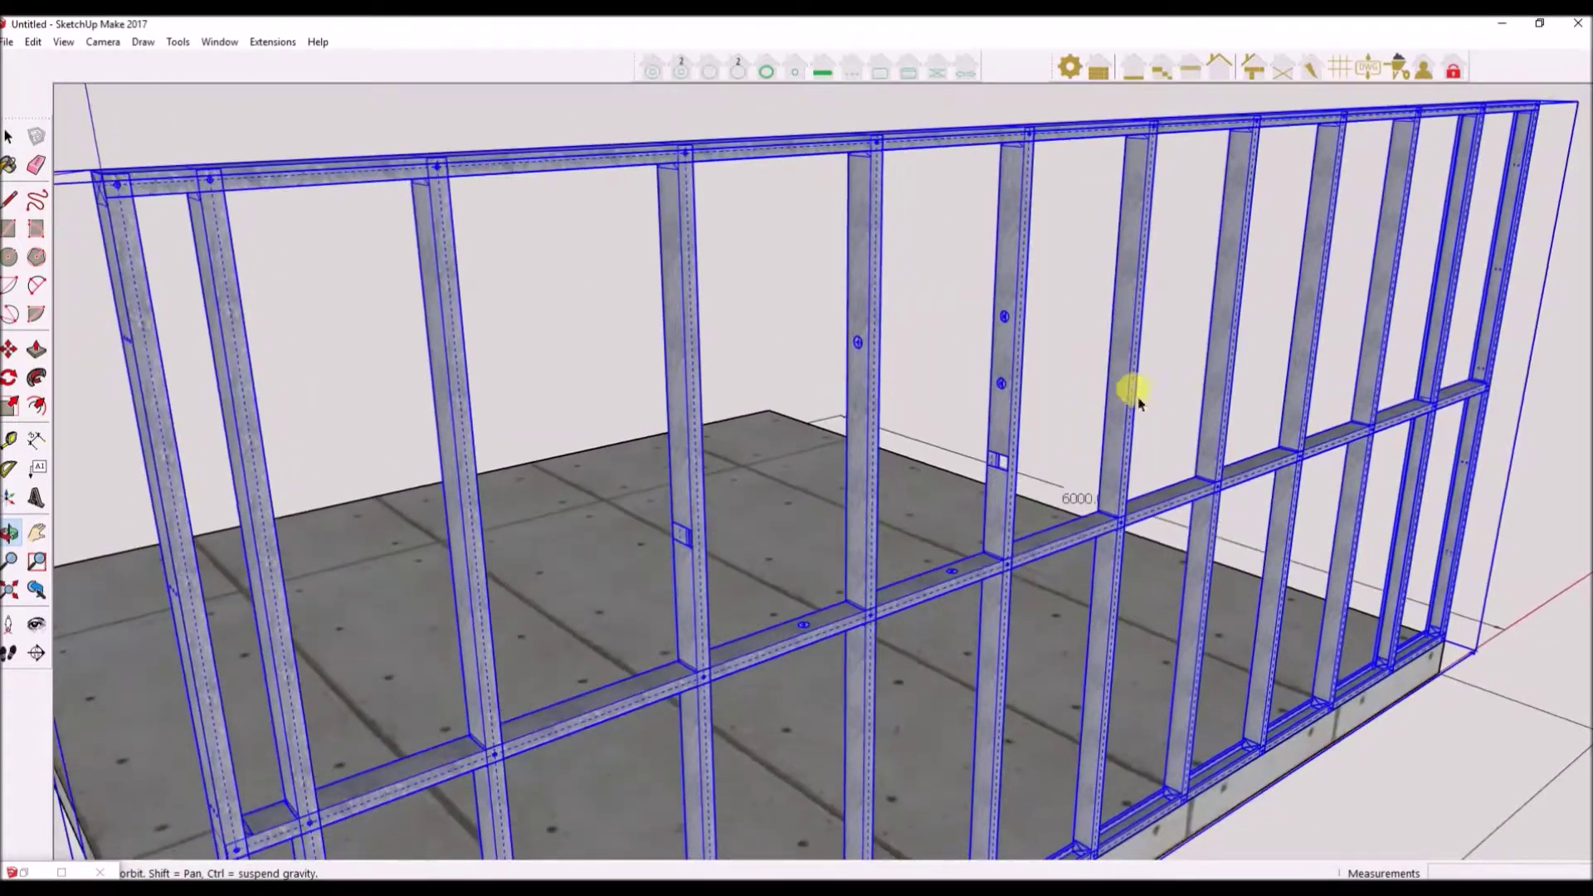
# Bring up the FrameBuilder-MRD helper for the selected wall and generate its panel drawings.
pyautogui.scroll(-3, 1063, 339)
pyautogui.moveTo(1063, 339); pyautogui.dragTo(1089, 321, button='middle')
pyautogui.scroll(-2, 1083, 317)
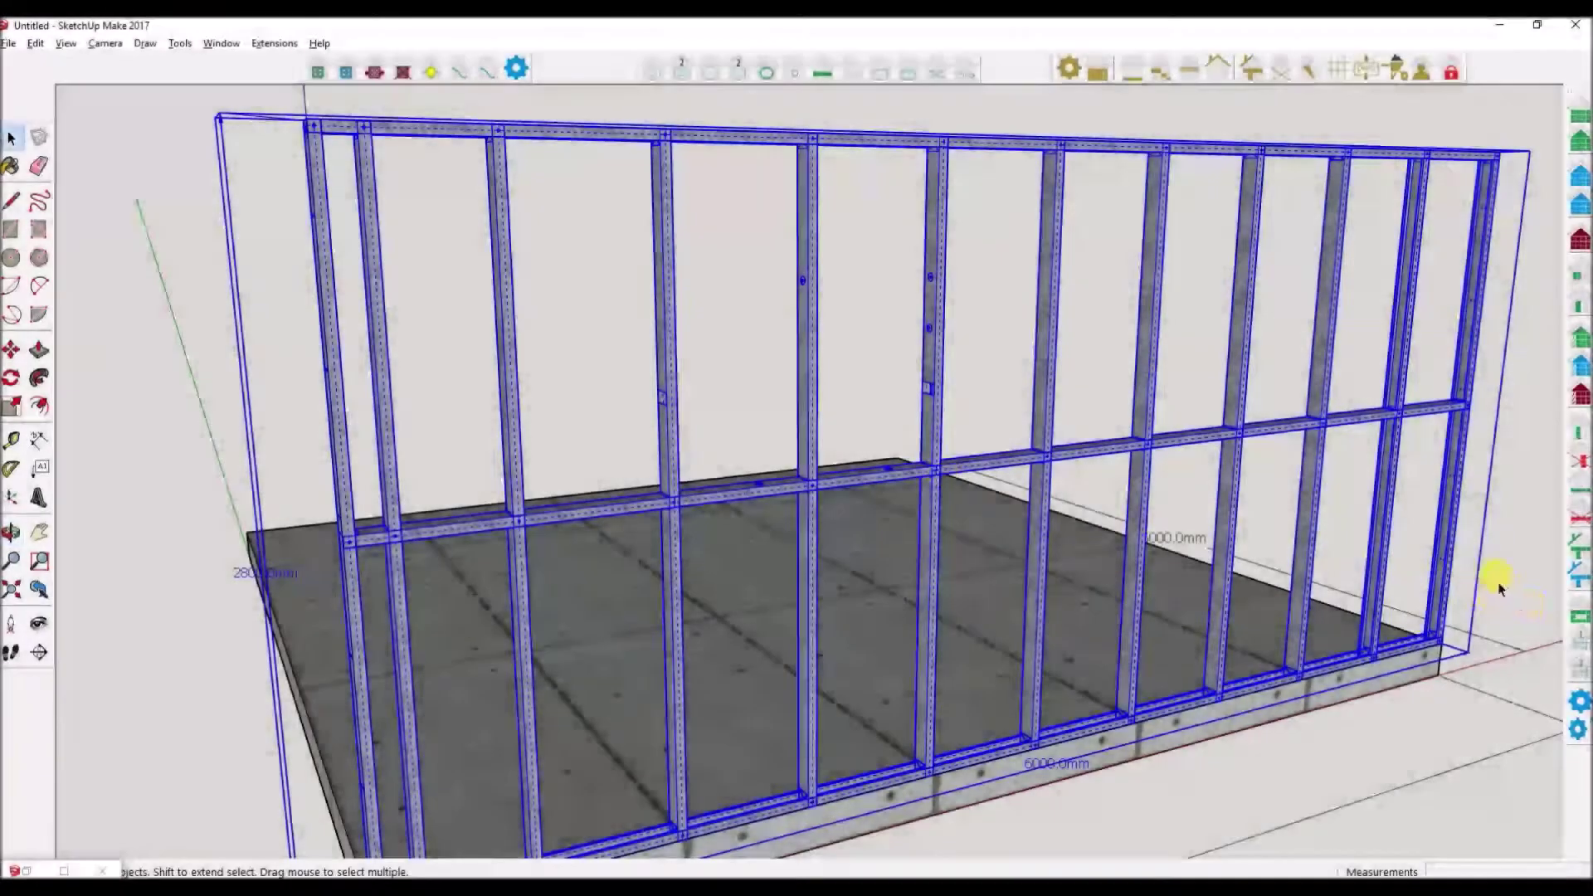
pyautogui.scroll(-1, 985, 604)
pyautogui.moveTo(987, 601); pyautogui.dragTo(1228, 523, button='middle')
pyautogui.scroll(-2, 1195, 531)
pyautogui.click(28, 871)
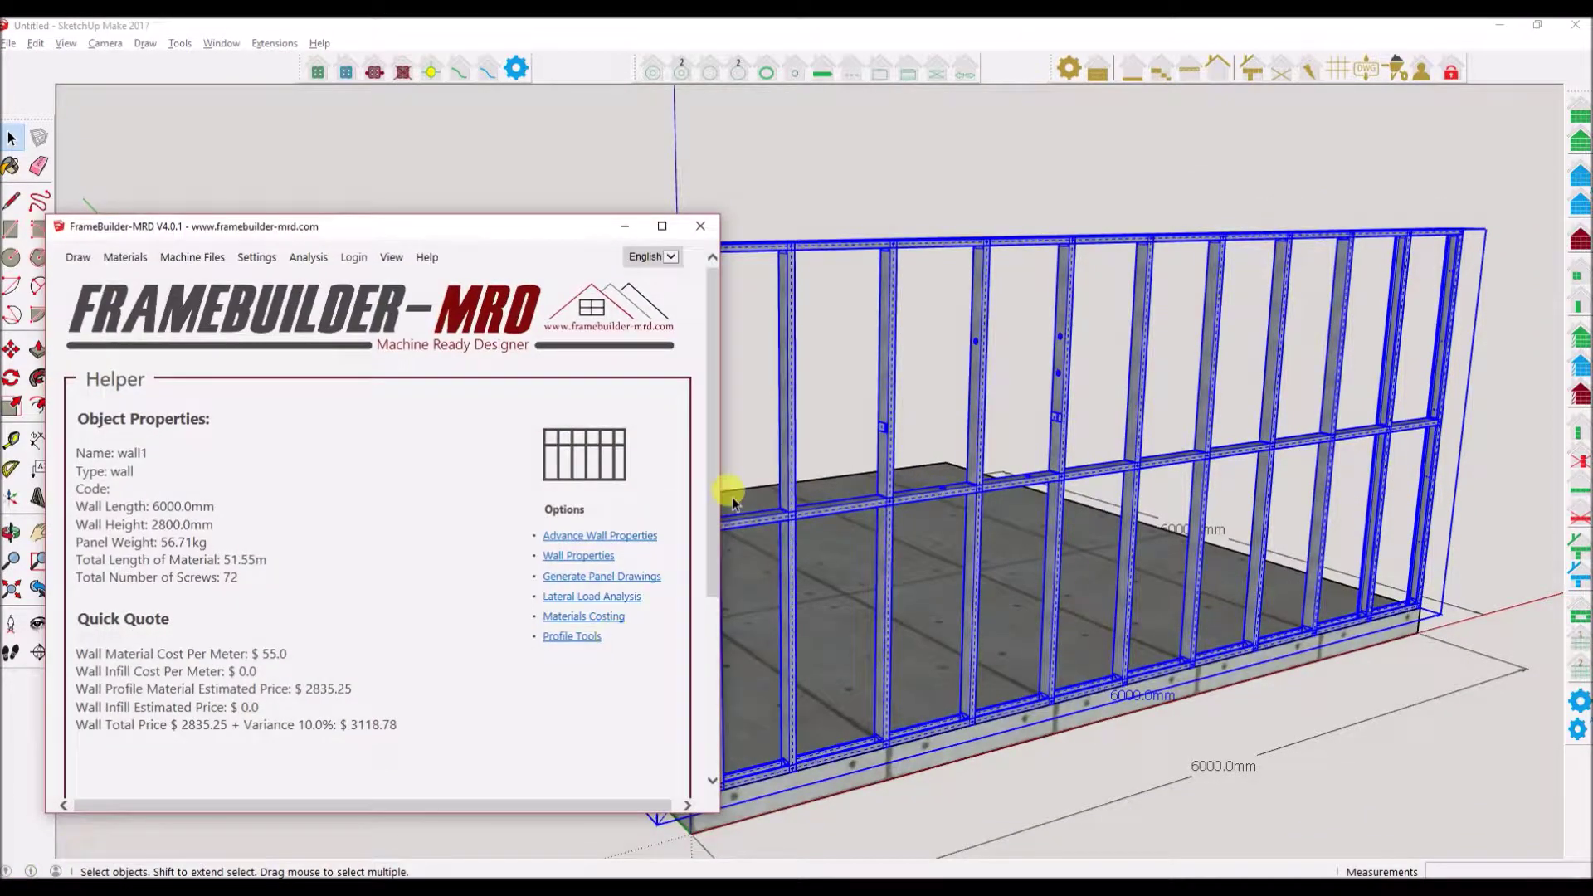
pyautogui.moveTo(1394, 421)
pyautogui.mouseDown(button='middle')
pyautogui.moveTo(1446, 424)
pyautogui.moveTo(1073, 304)
pyautogui.mouseUp(button='middle')
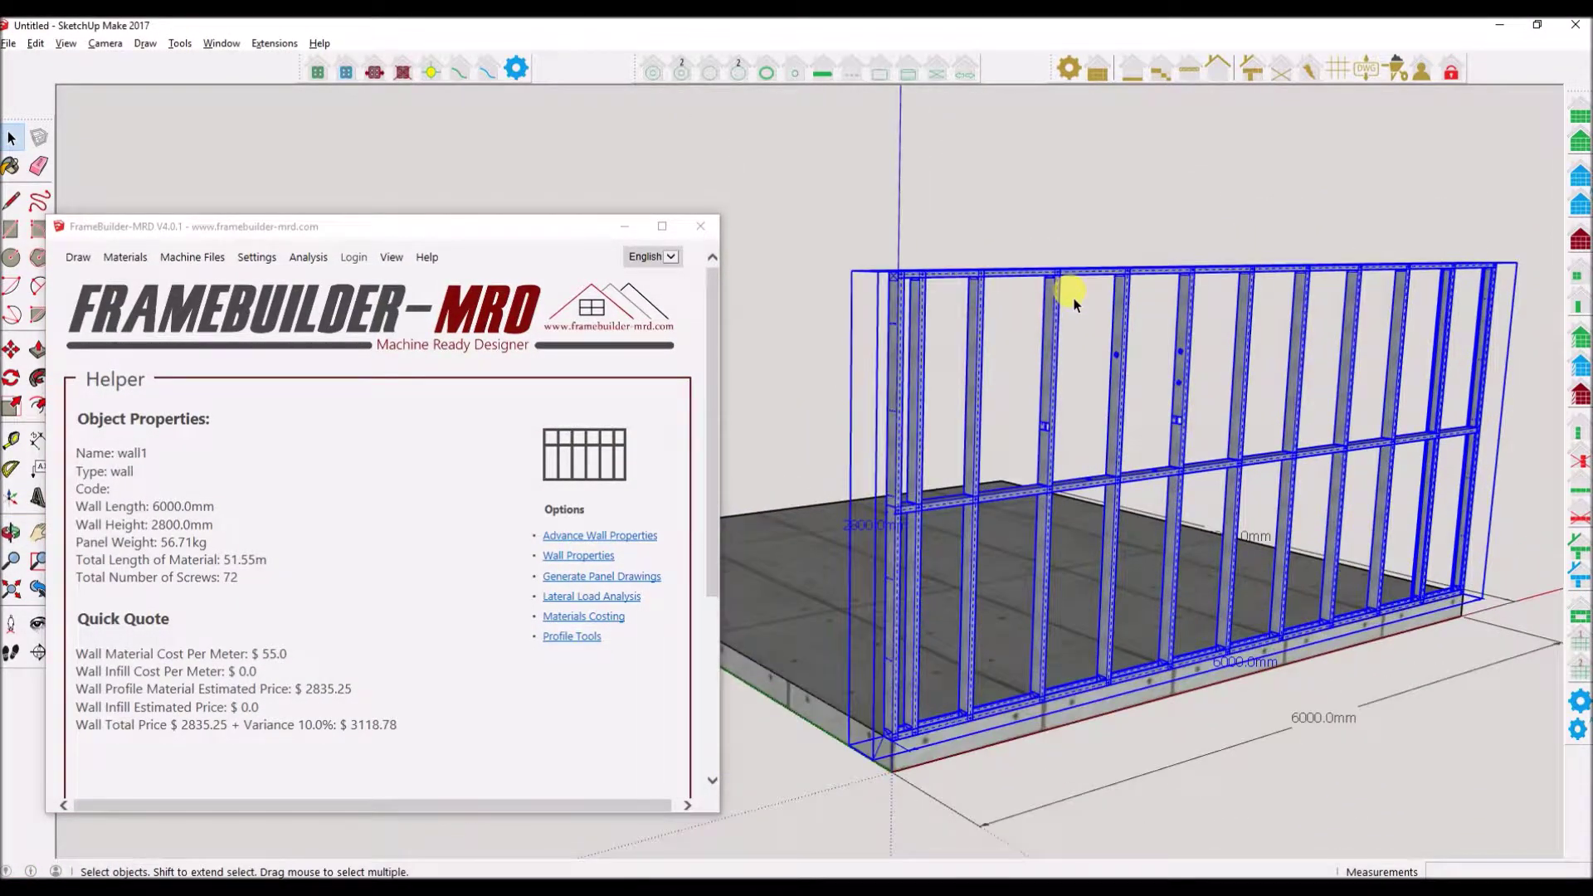
pyautogui.click(604, 577)
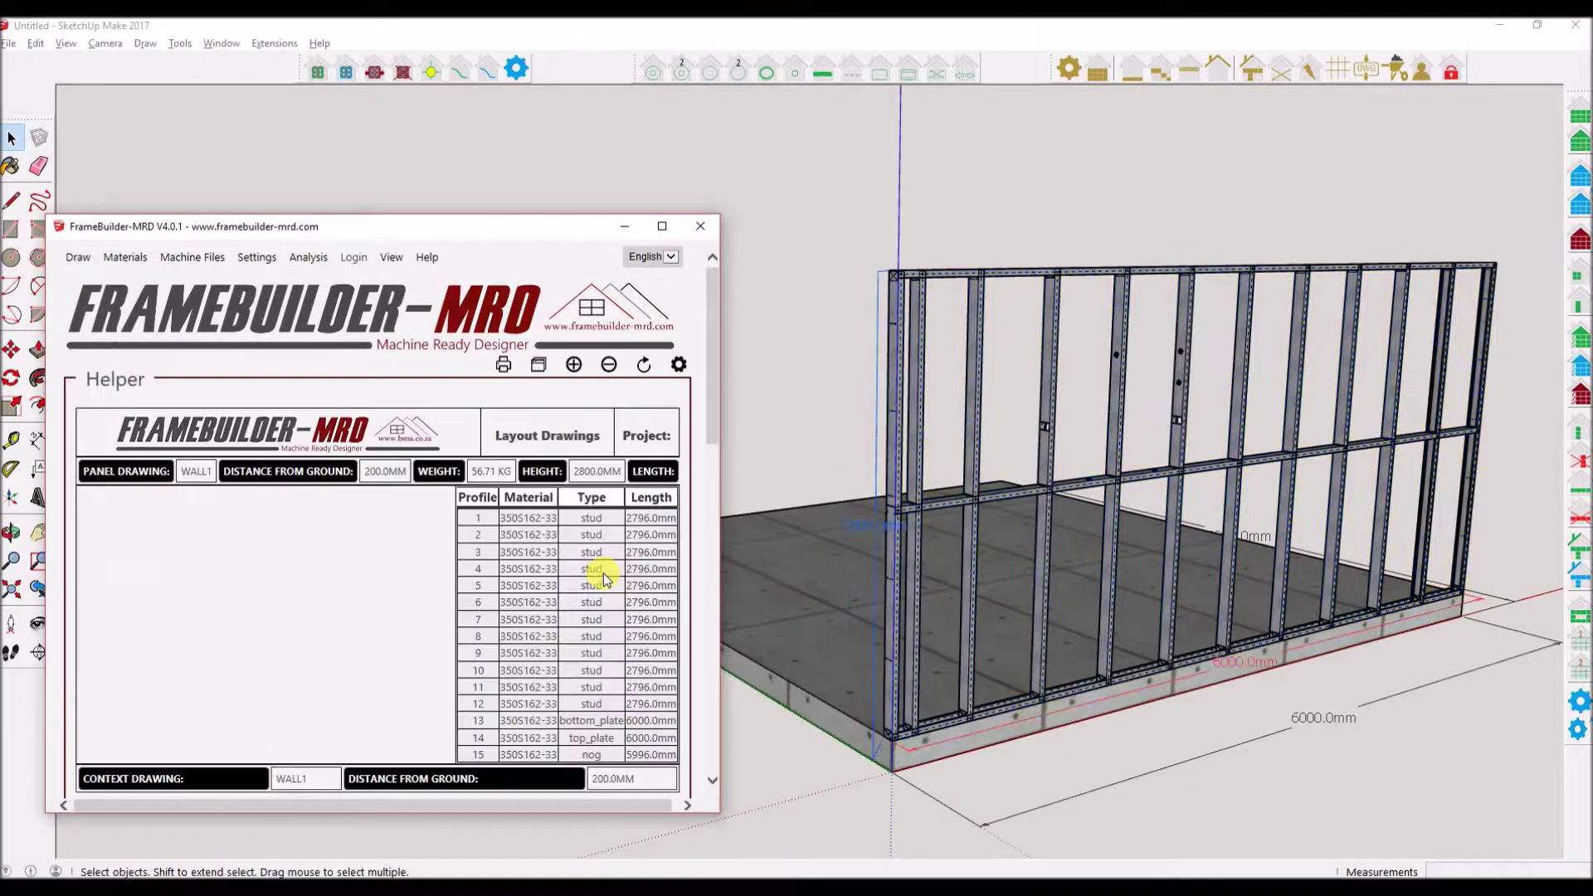
# Examine the enlarged panel drawing, profile list and context drawing of the wall, and compare them with the model.
pyautogui.click(679, 226)
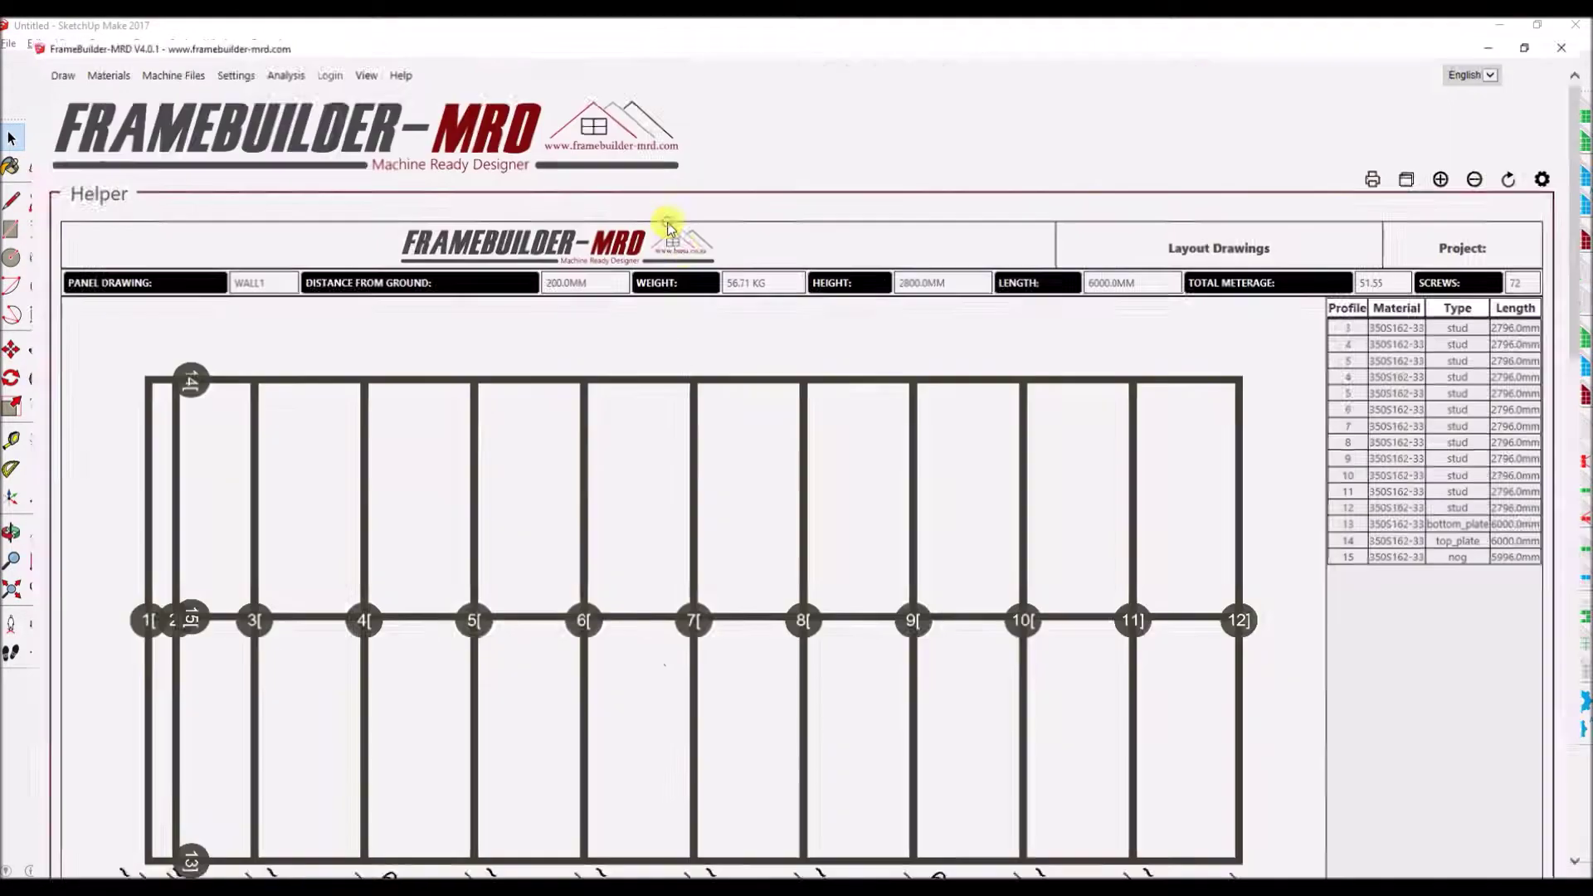
pyautogui.scroll(-5, 888, 327)
pyautogui.scroll(-8, 886, 334)
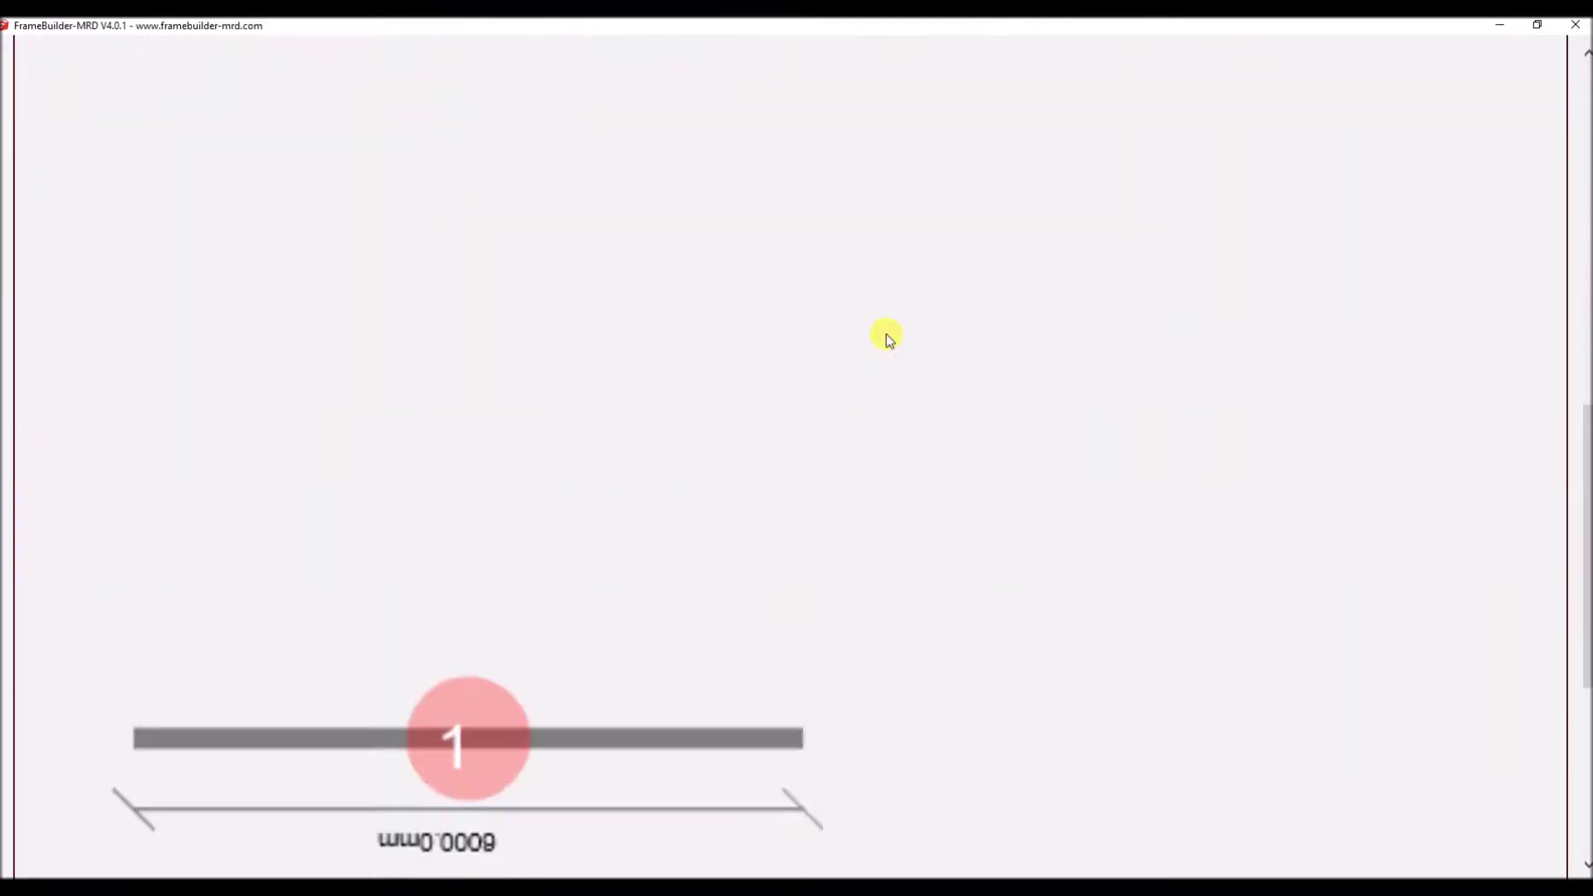
pyautogui.scroll(12, 886, 333)
pyautogui.scroll(3, 886, 333)
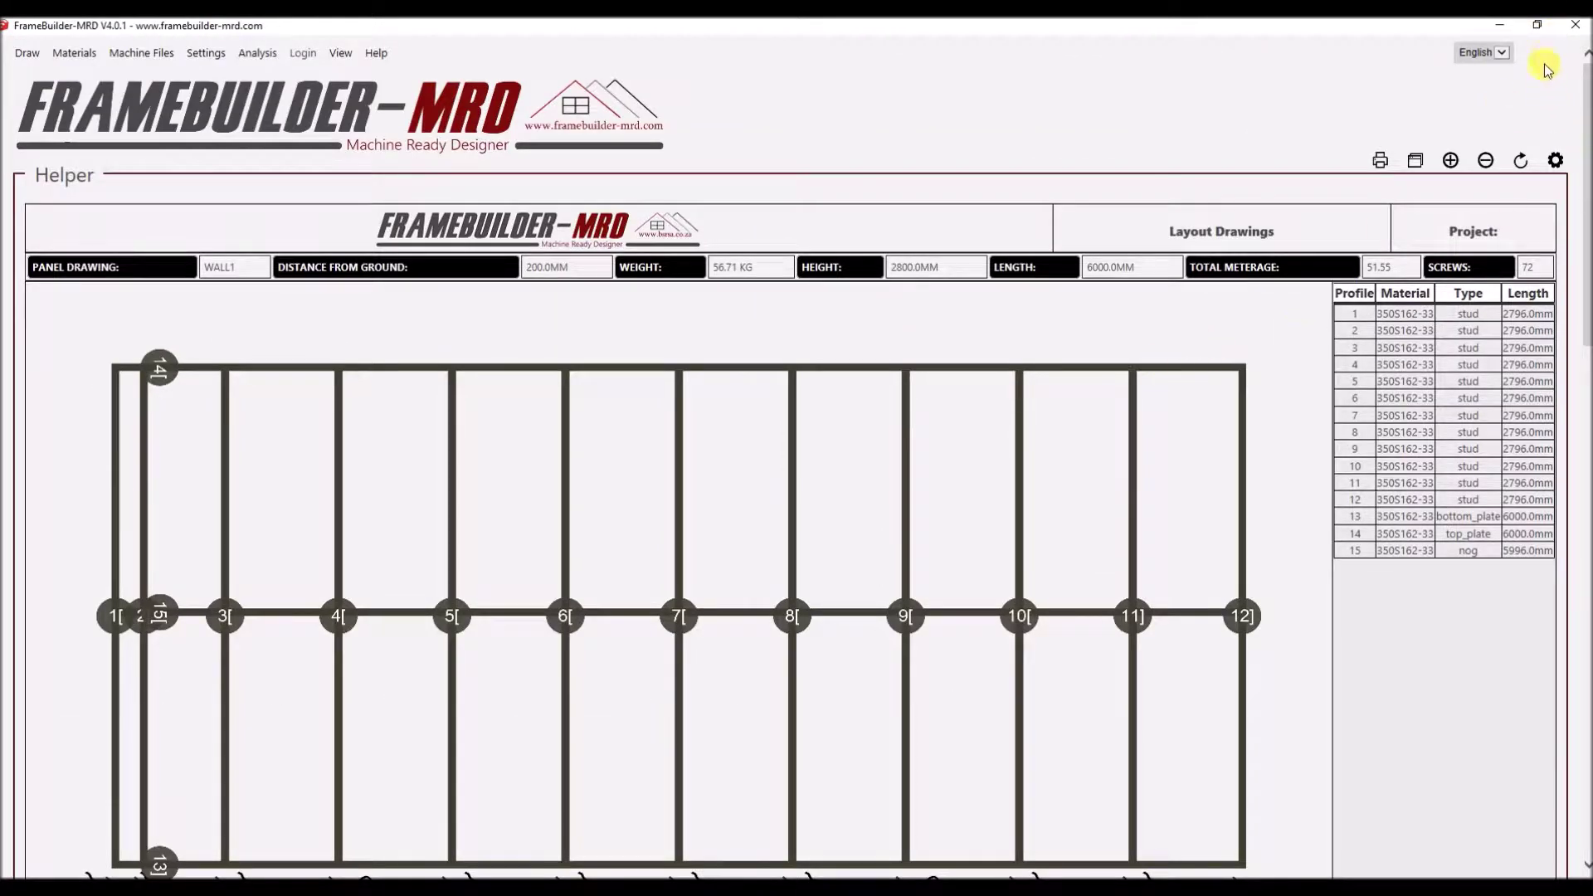
pyautogui.click(1537, 26)
pyautogui.moveTo(1184, 359)
pyautogui.mouseDown(button='middle')
pyautogui.moveTo(1142, 376)
pyautogui.moveTo(1195, 388)
pyautogui.mouseUp(button='middle')
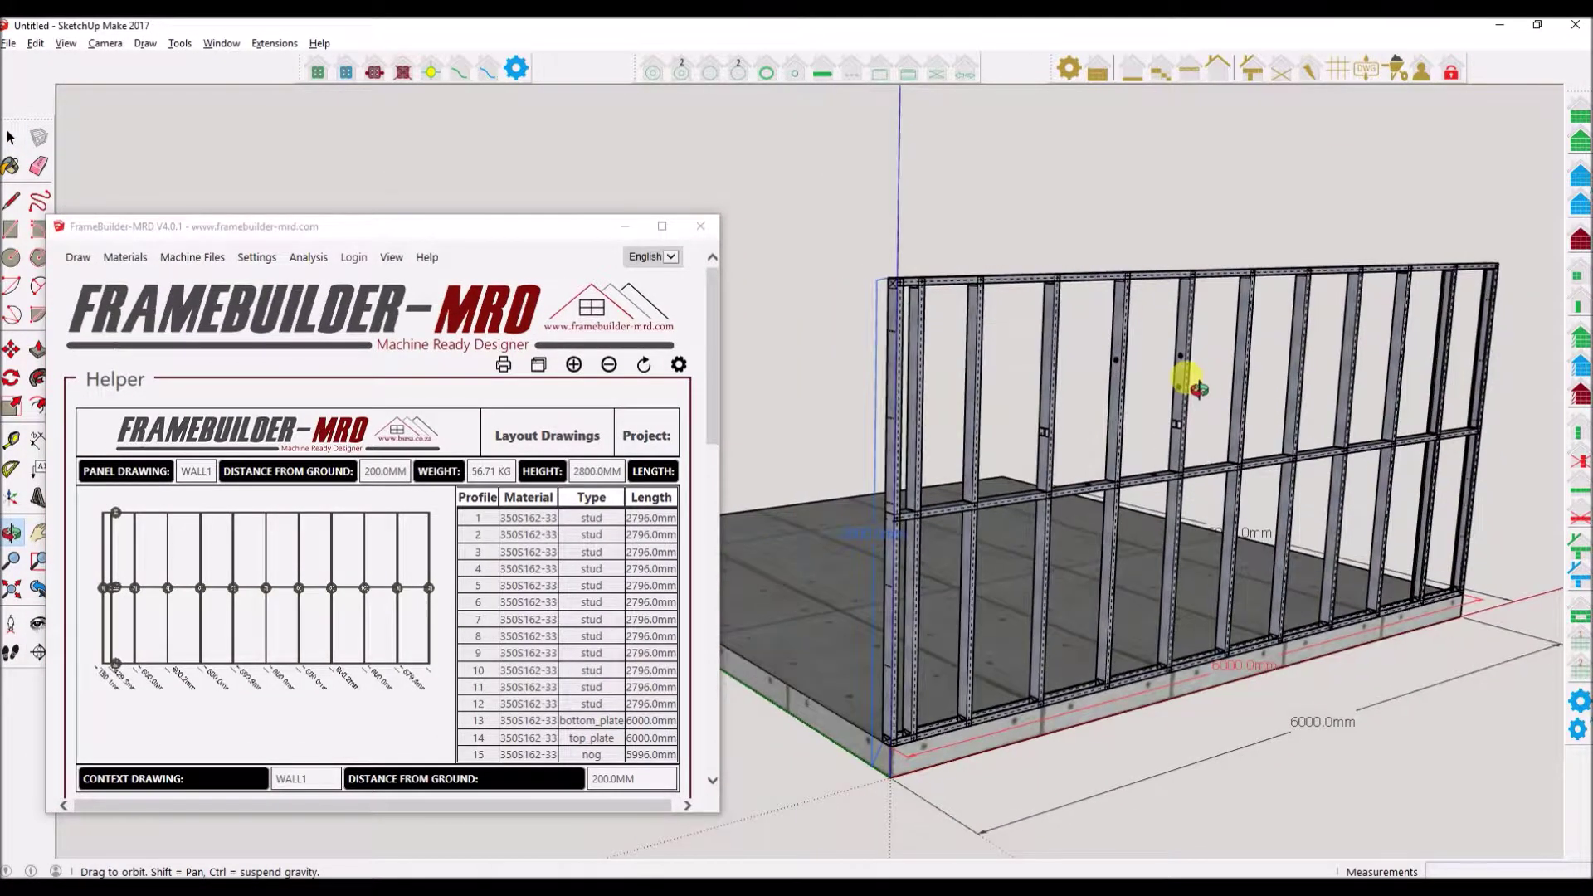
pyautogui.click(662, 226)
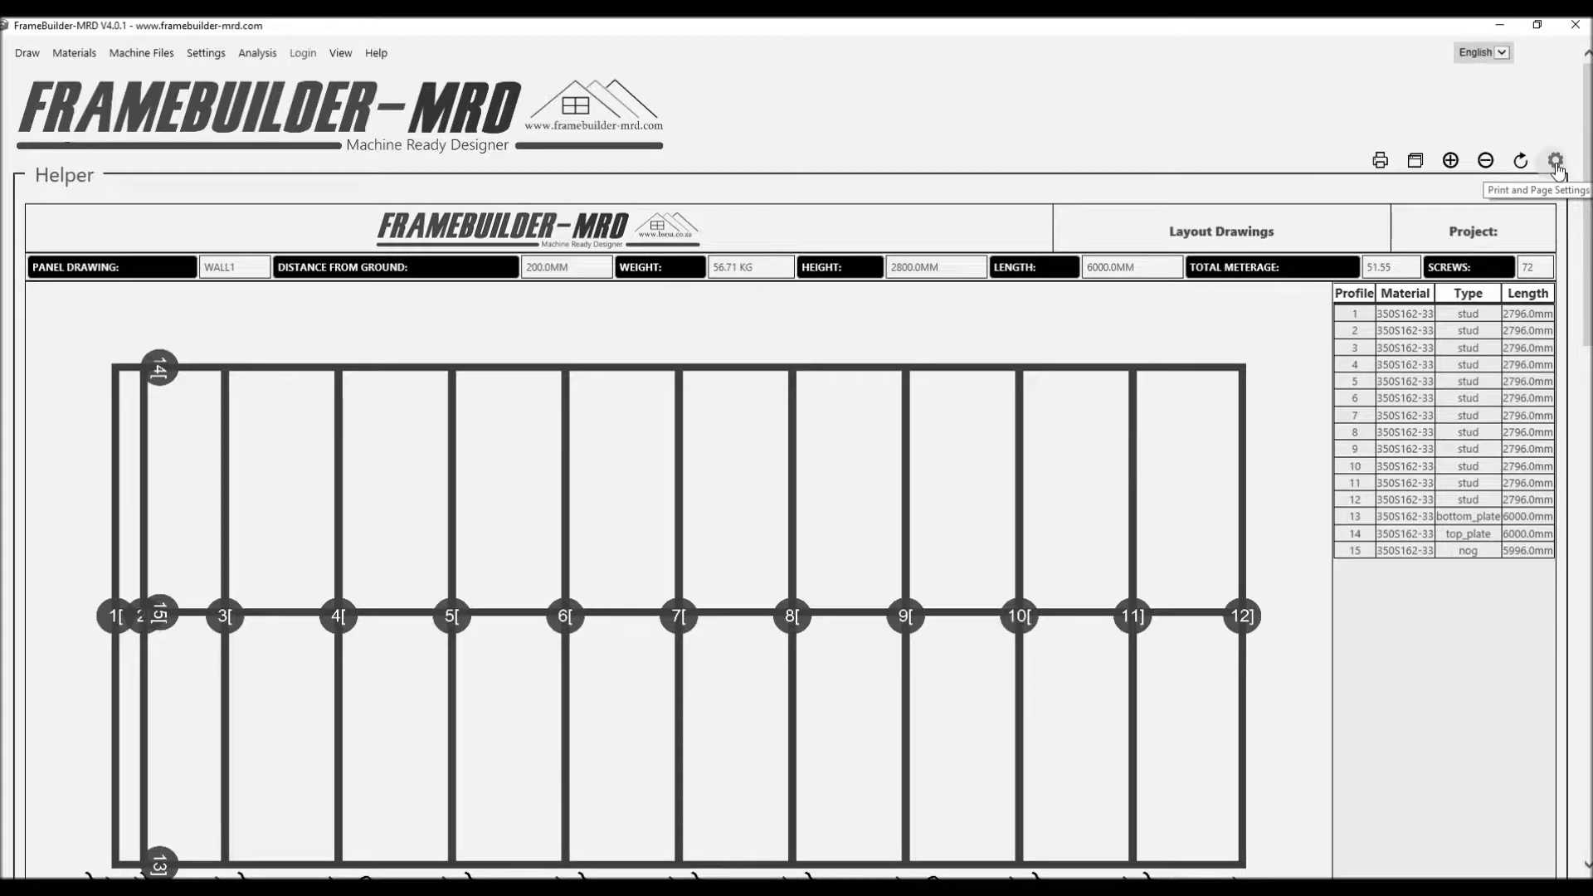
pyautogui.click(1537, 24)
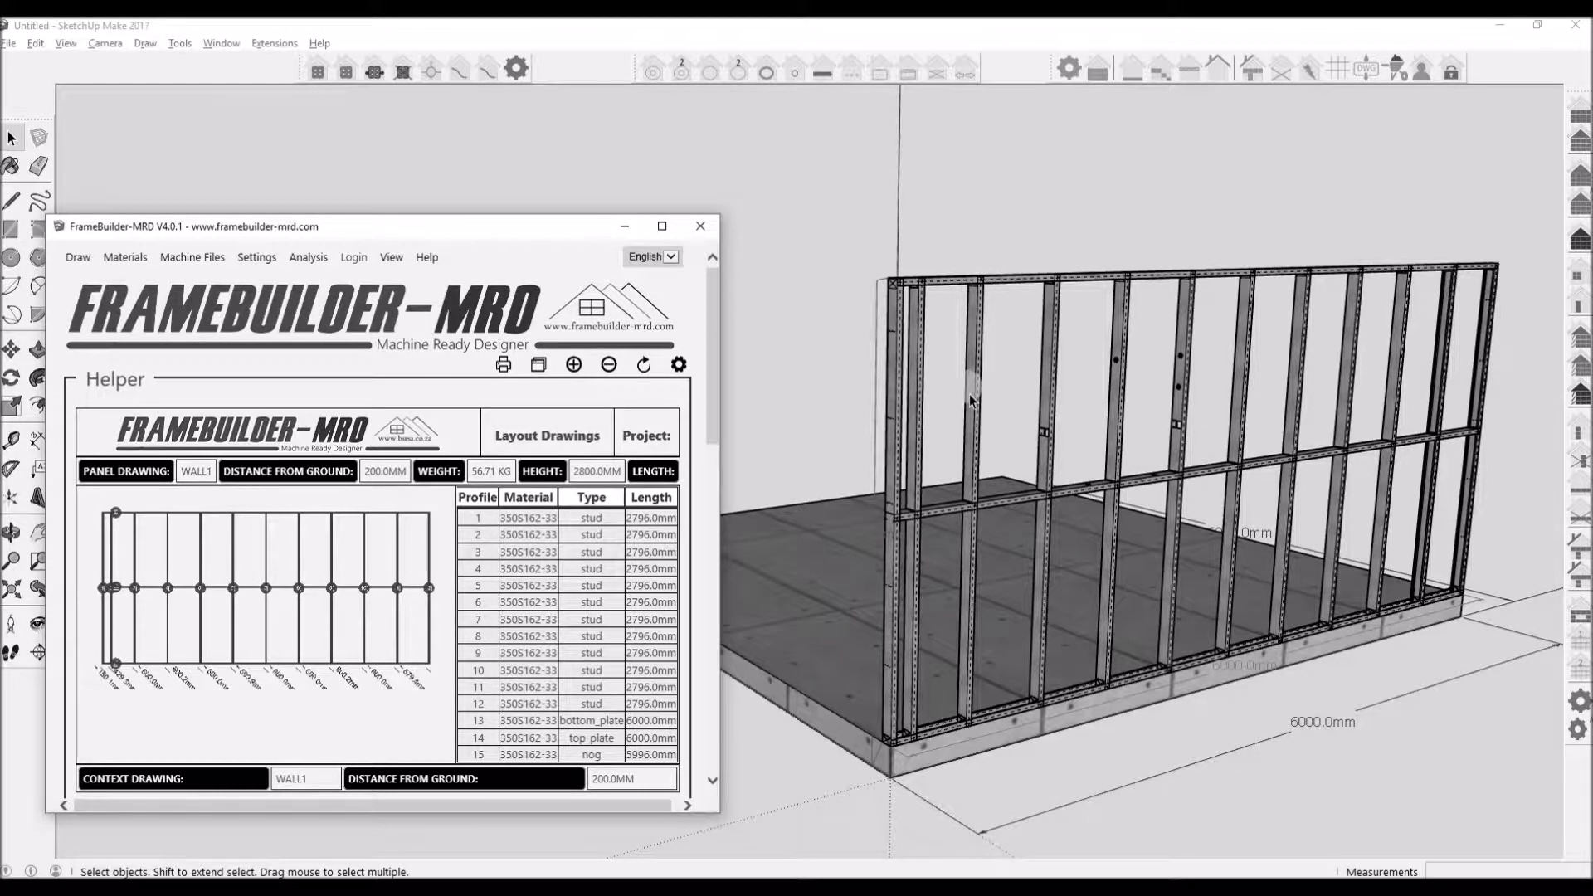
pyautogui.moveTo(984, 404); pyautogui.dragTo(1021, 400, button='middle')
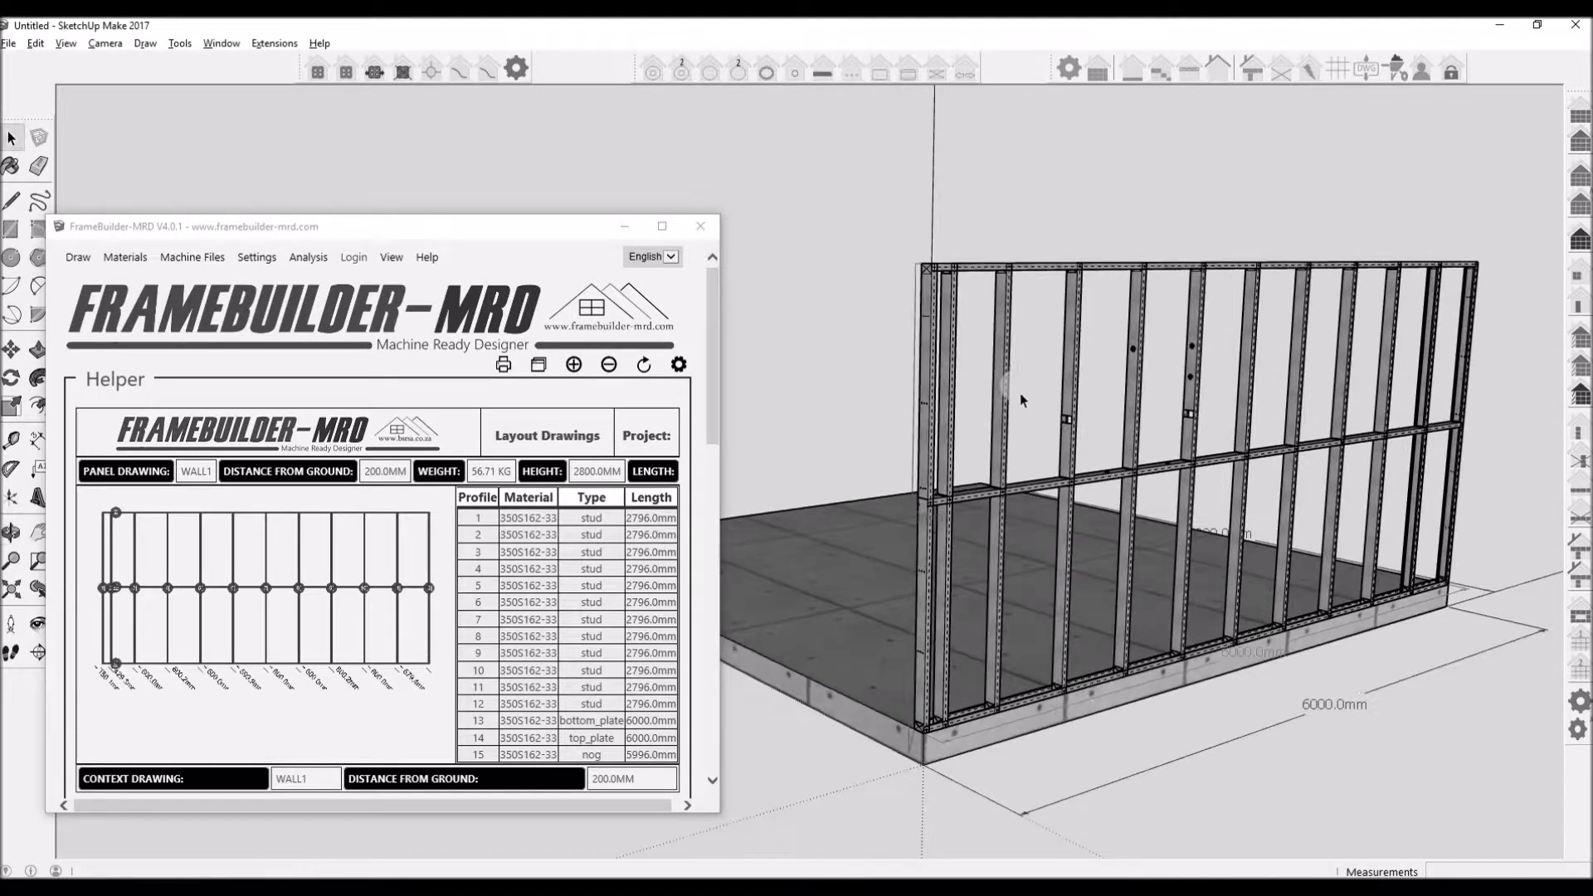
# Reselect the wall frame and place the FrameBuilder Door Tools toolbar above the wall, clear of the helper window.
pyautogui.click(1074, 352)
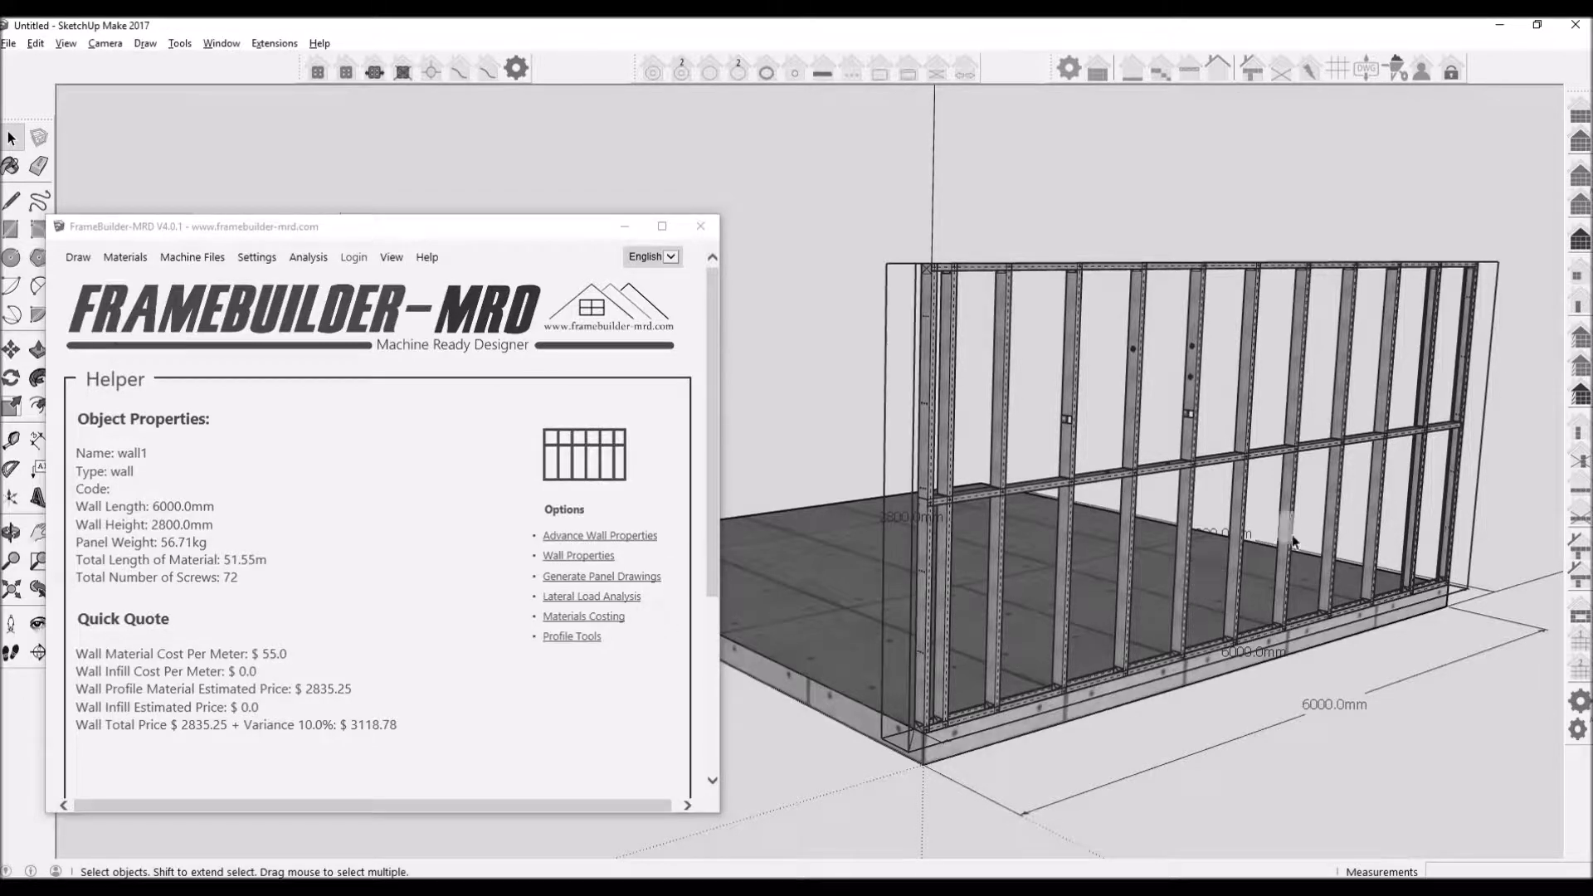
pyautogui.moveTo(561, 225); pyautogui.dragTo(578, 336)
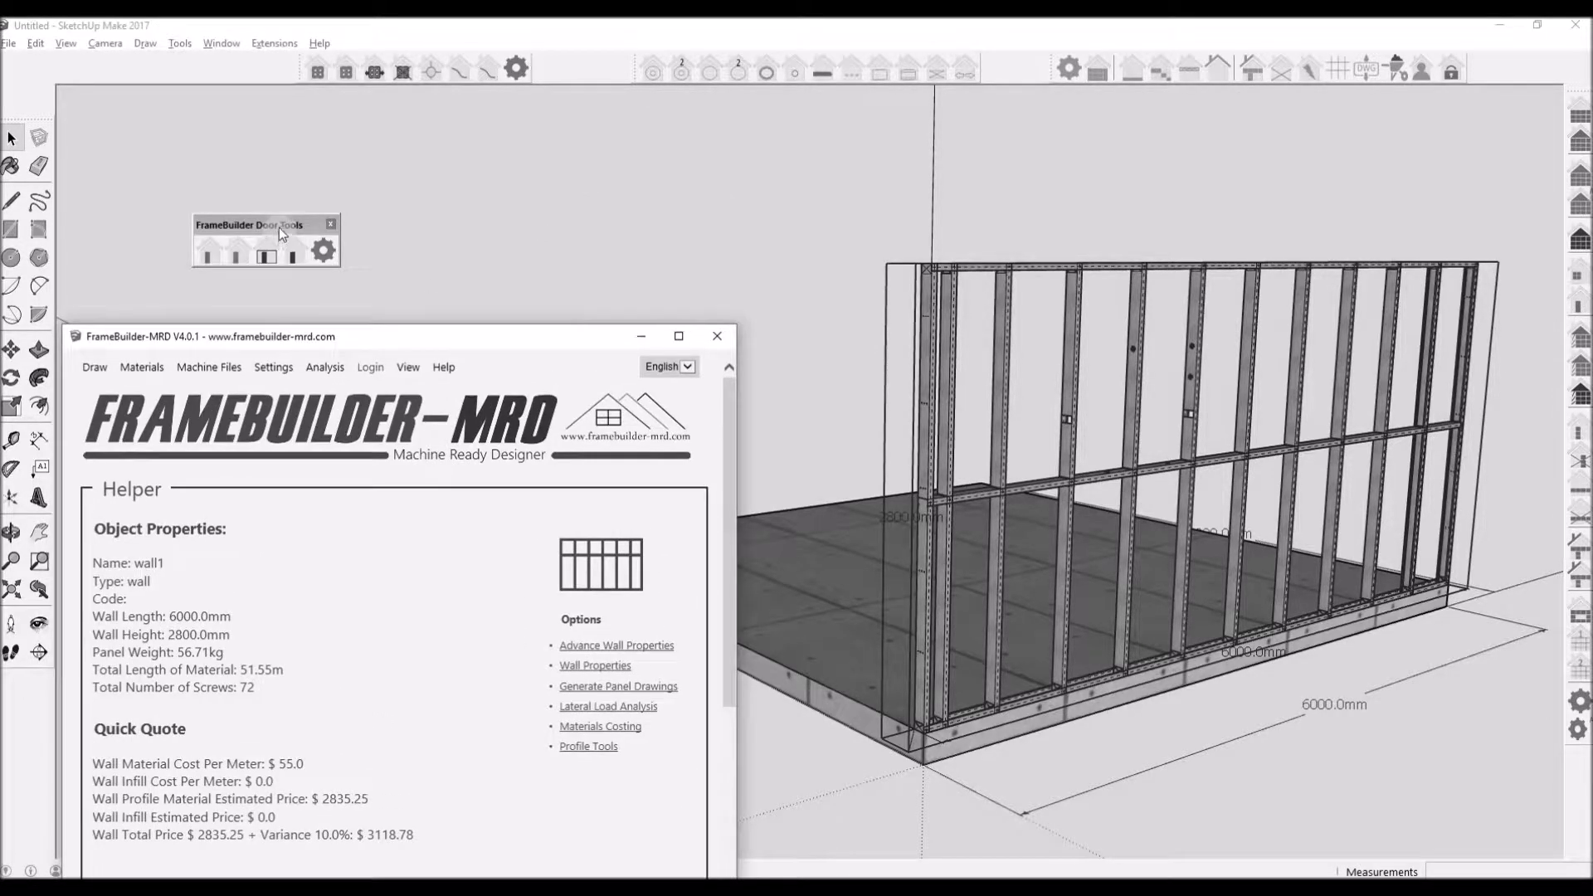
pyautogui.moveTo(279, 228); pyautogui.dragTo(984, 179)
pyautogui.moveTo(541, 347); pyautogui.dragTo(569, 182)
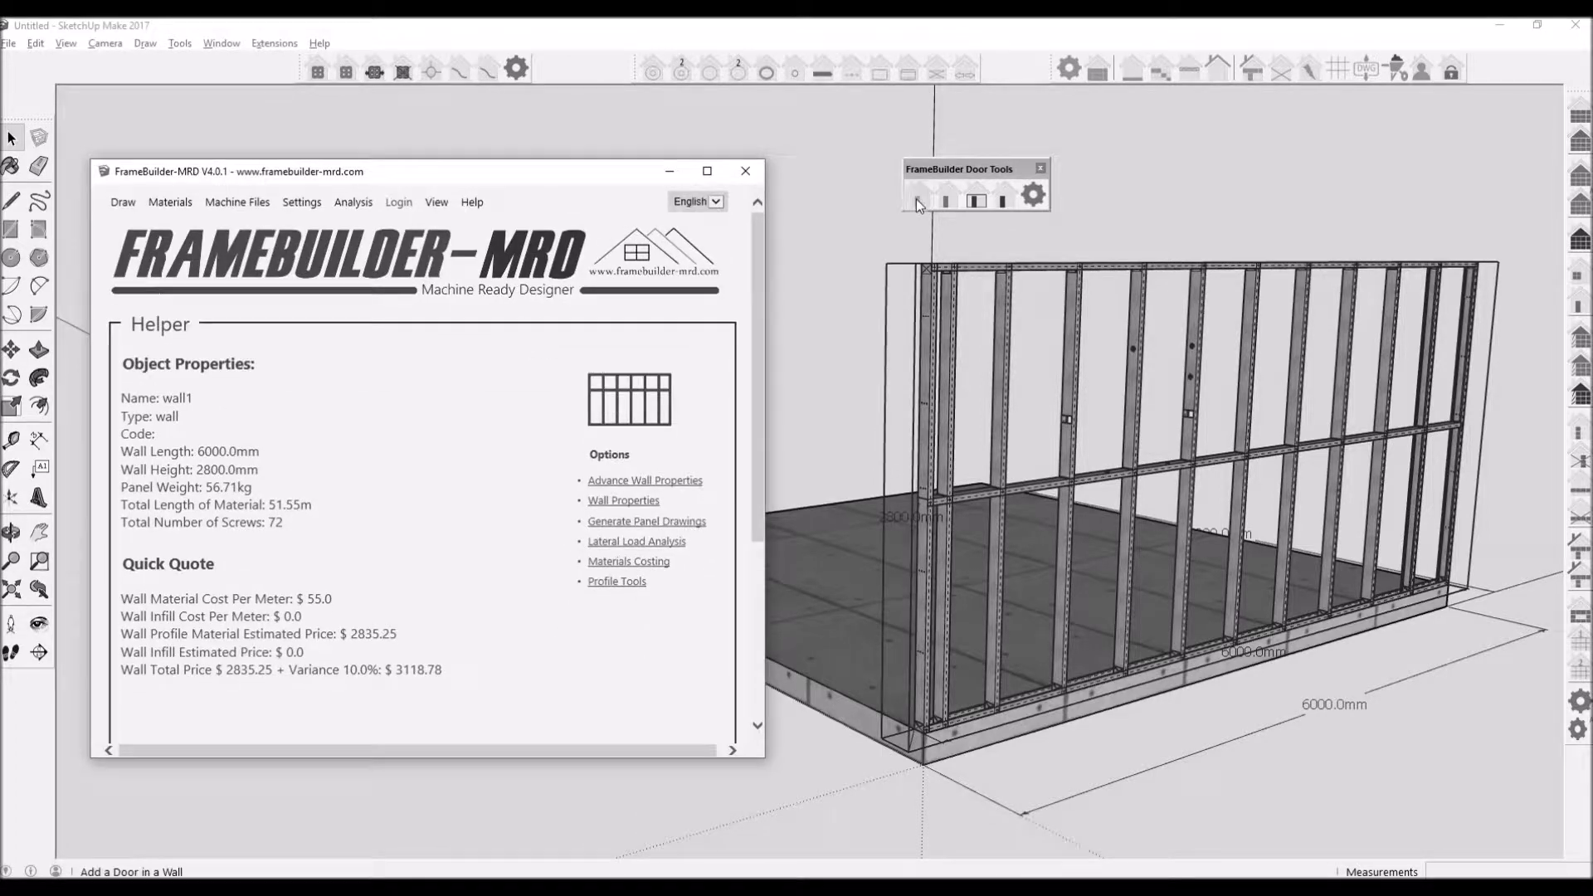
# Add a door opening to the wall frame near its middle, replacing the studs with the service holes.
pyautogui.click(916, 197)
pyautogui.click(433, 701)
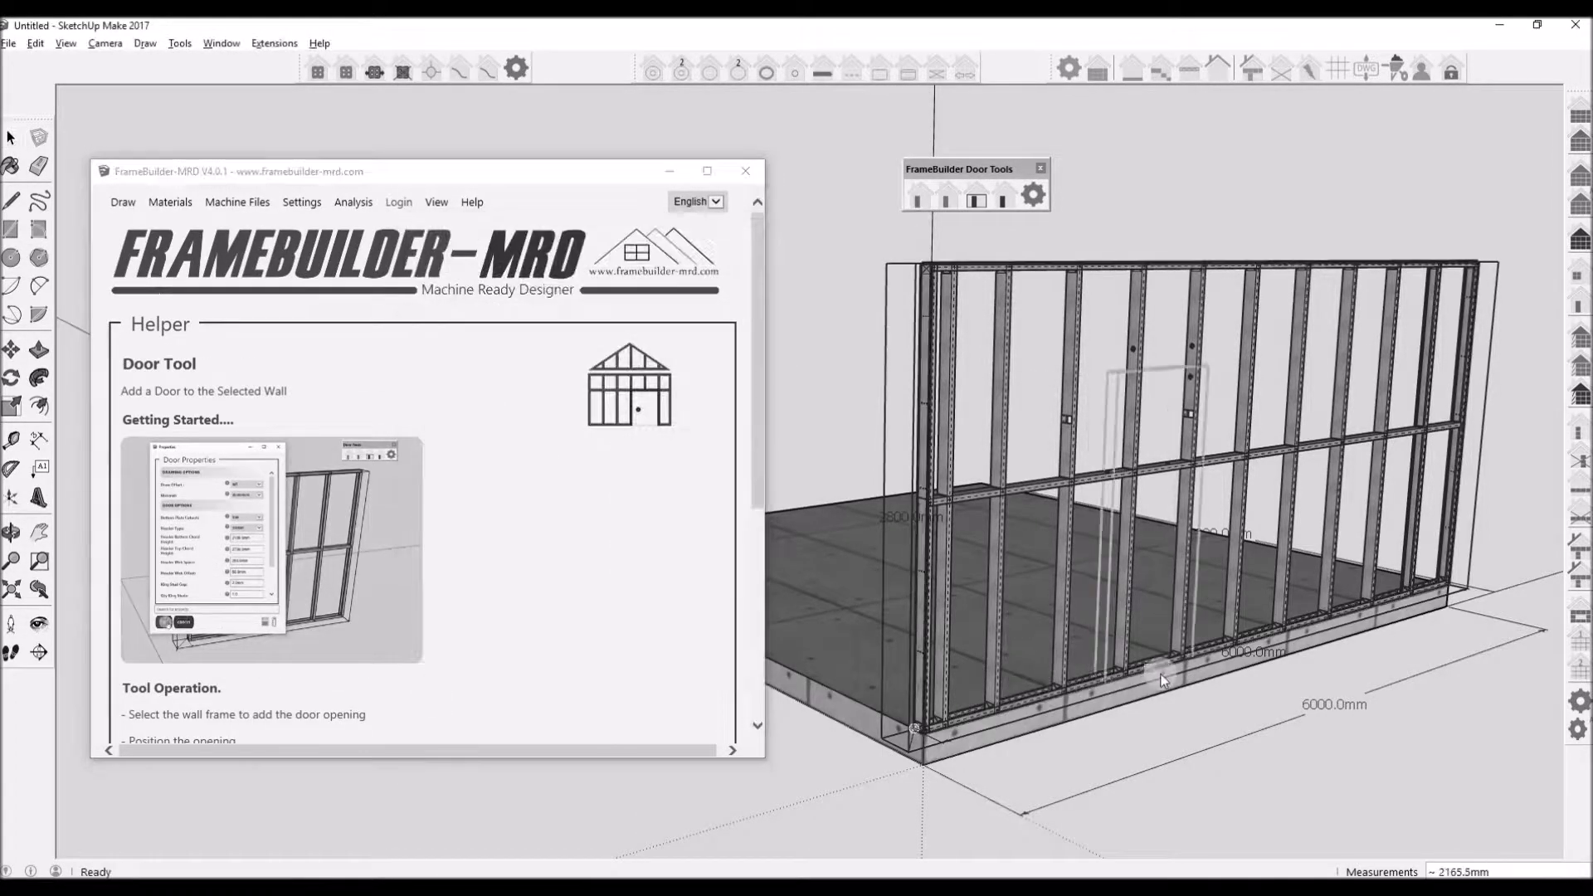
pyautogui.moveTo(1182, 491); pyautogui.dragTo(1125, 504, button='middle')
pyautogui.click(1095, 507)
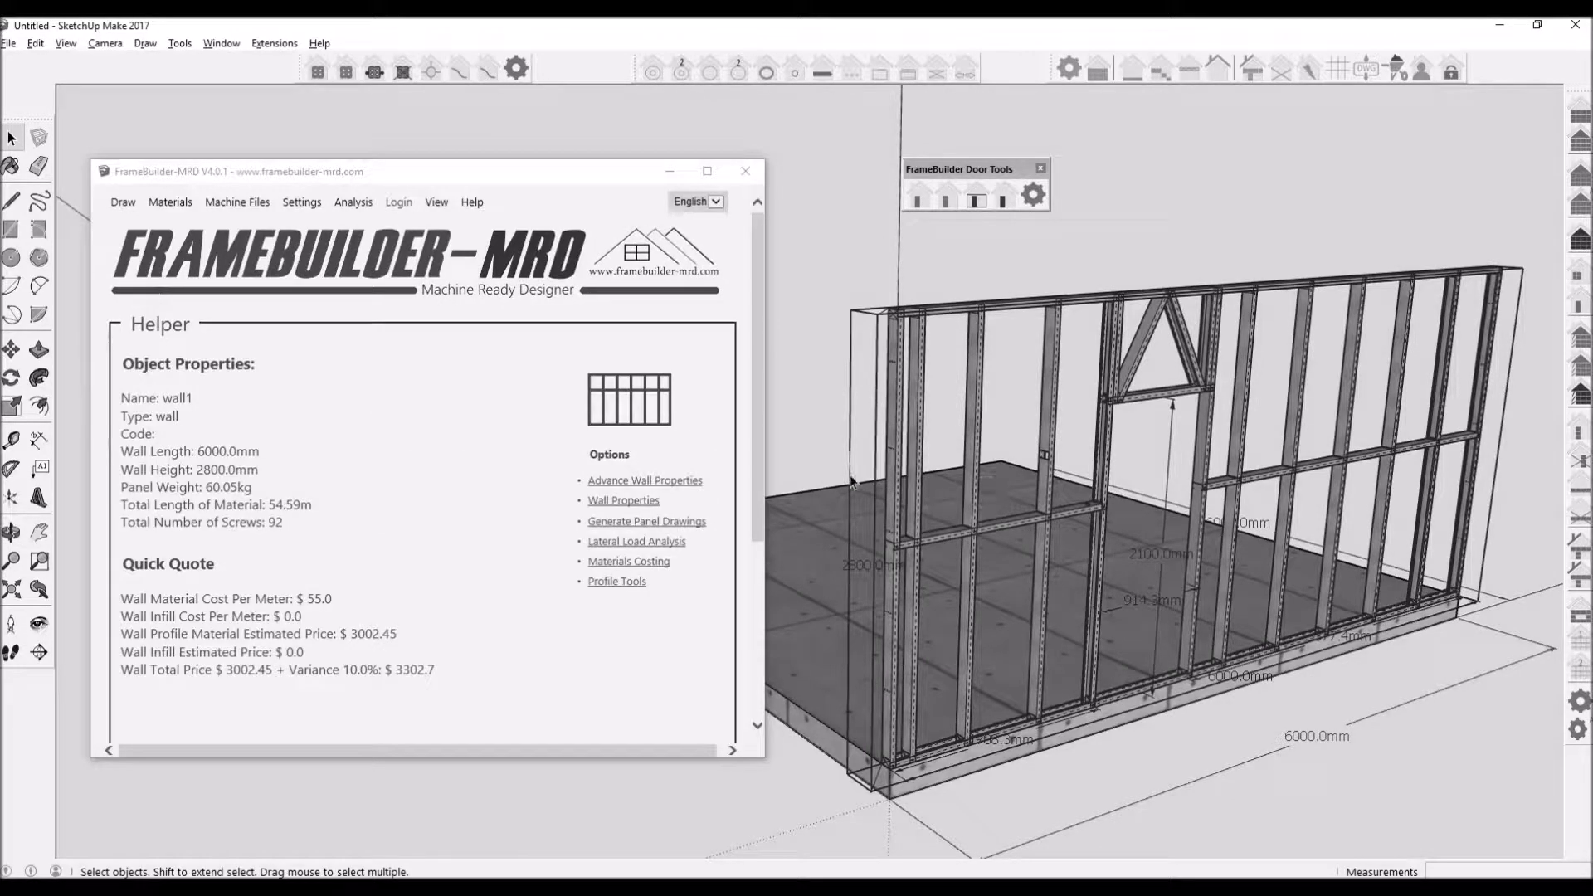
# Generate the panel drawings for the wall with the door and examine the enlarged layout and profile list.
pyautogui.click(682, 525)
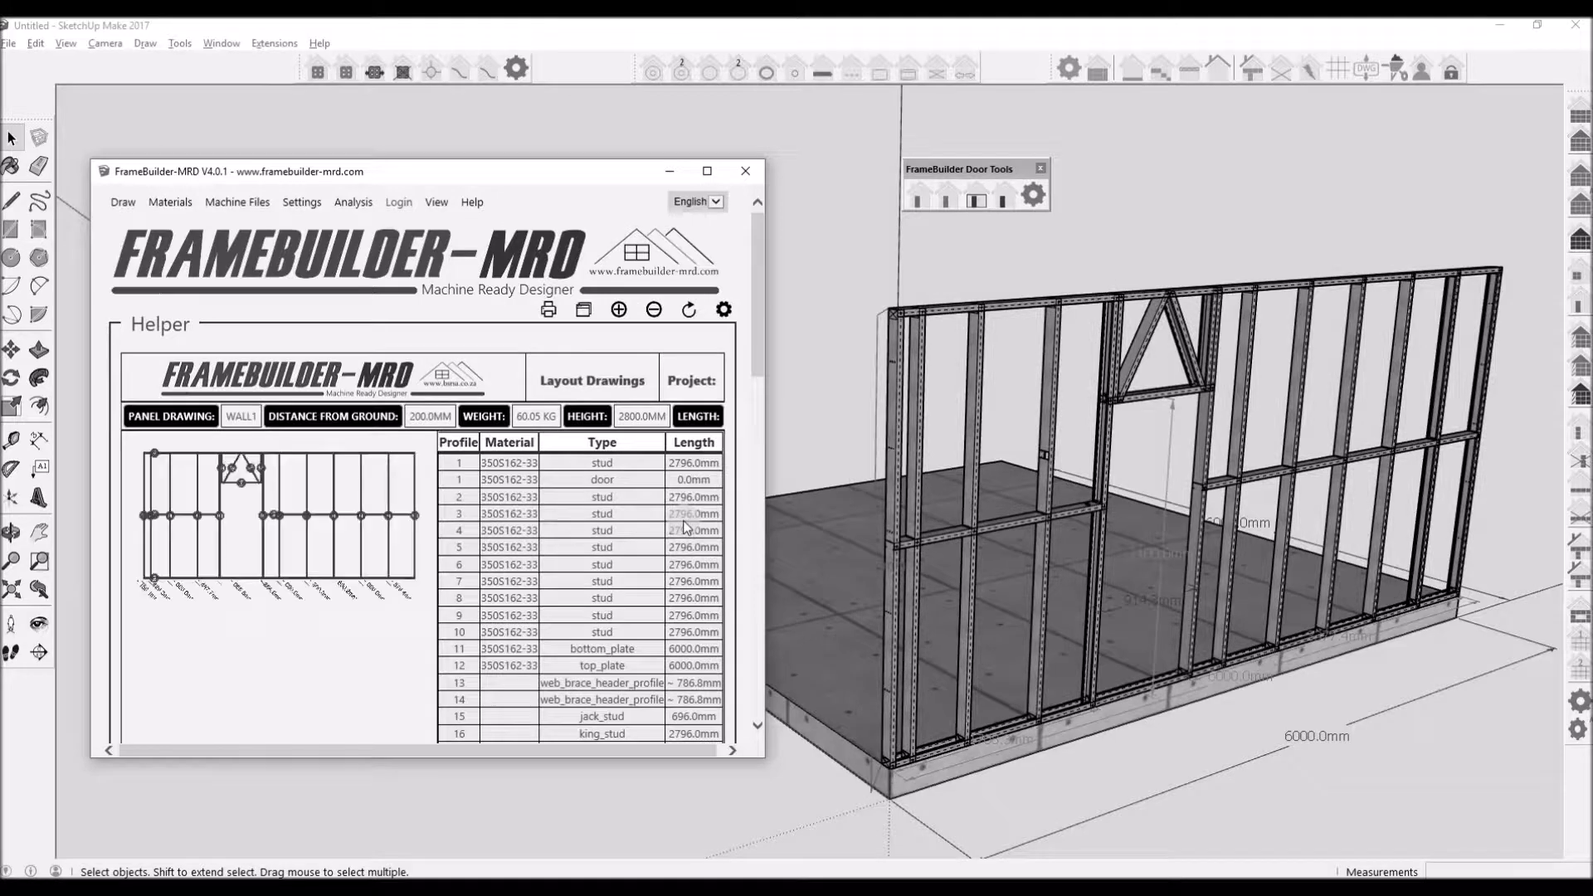
pyautogui.click(707, 172)
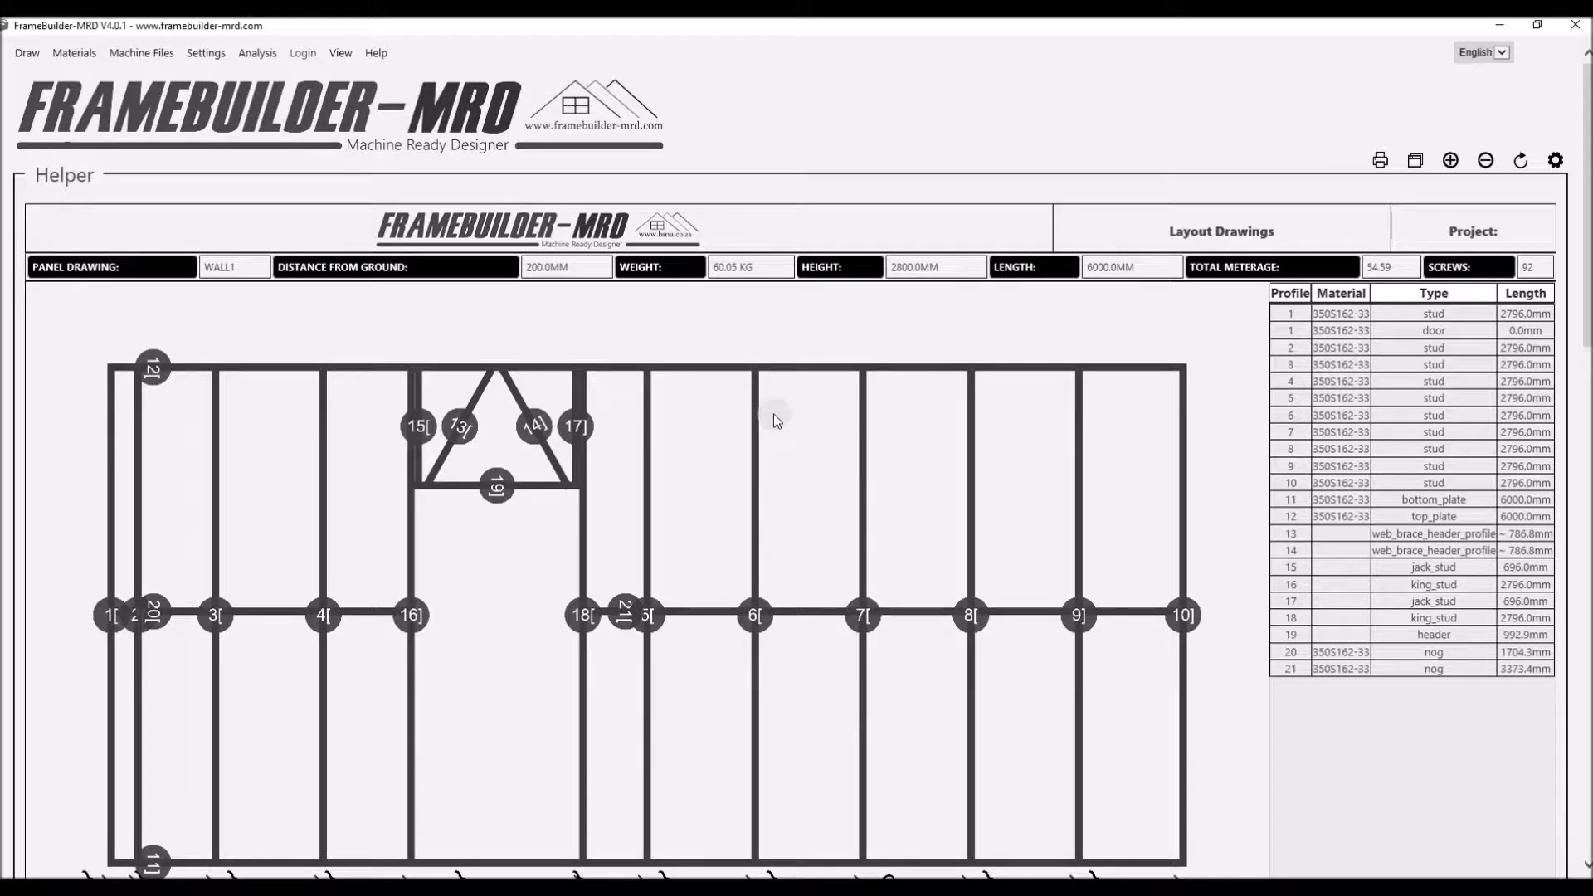
pyautogui.scroll(-3, 775, 420)
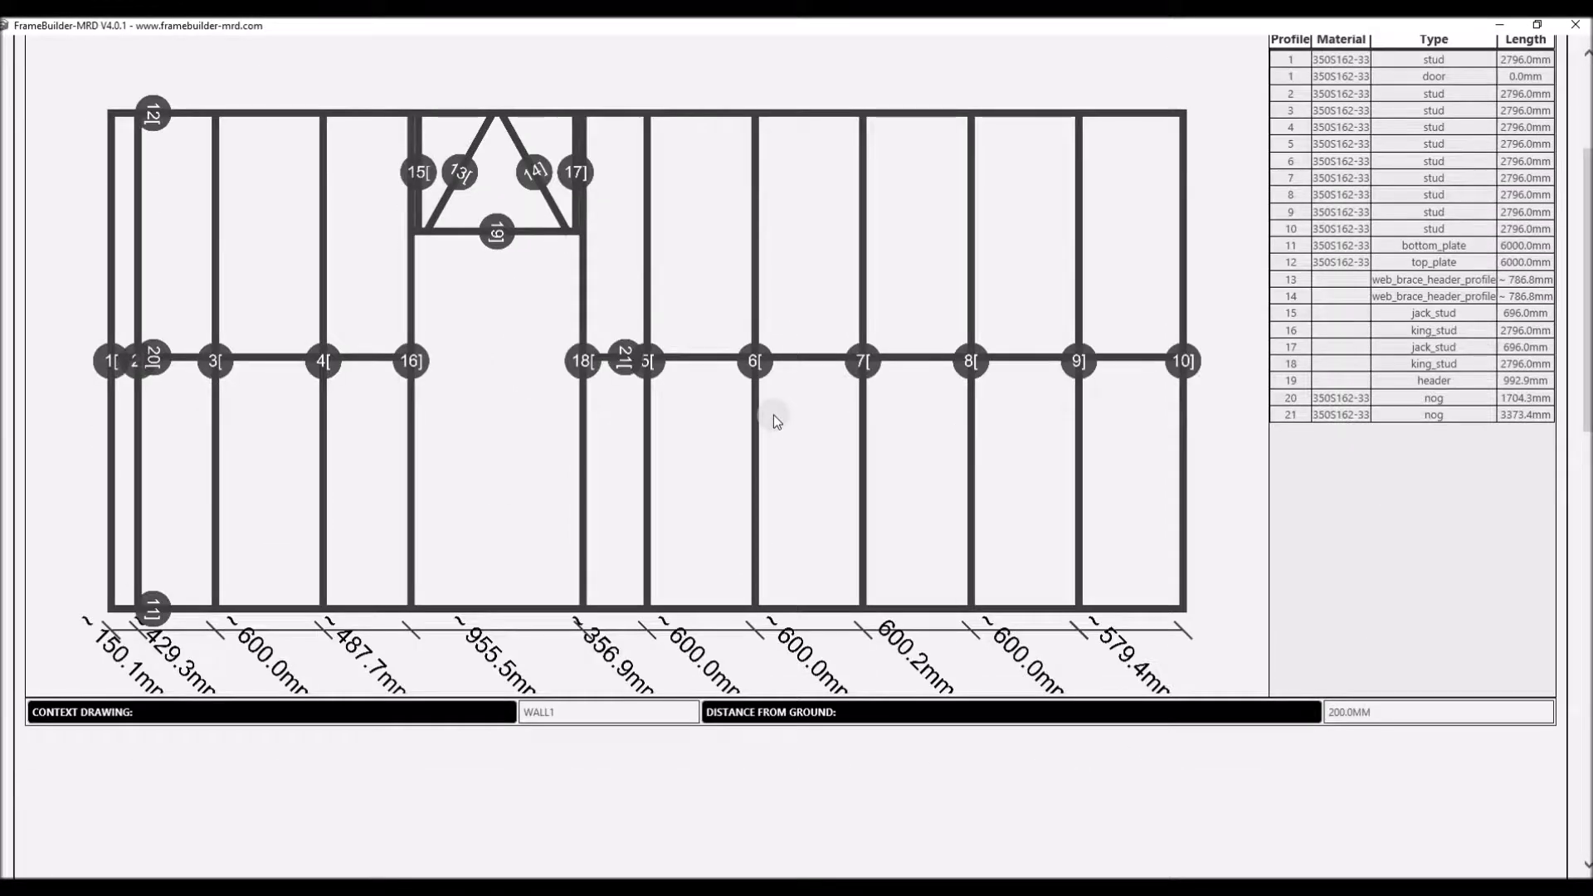
pyautogui.scroll(2, 773, 415)
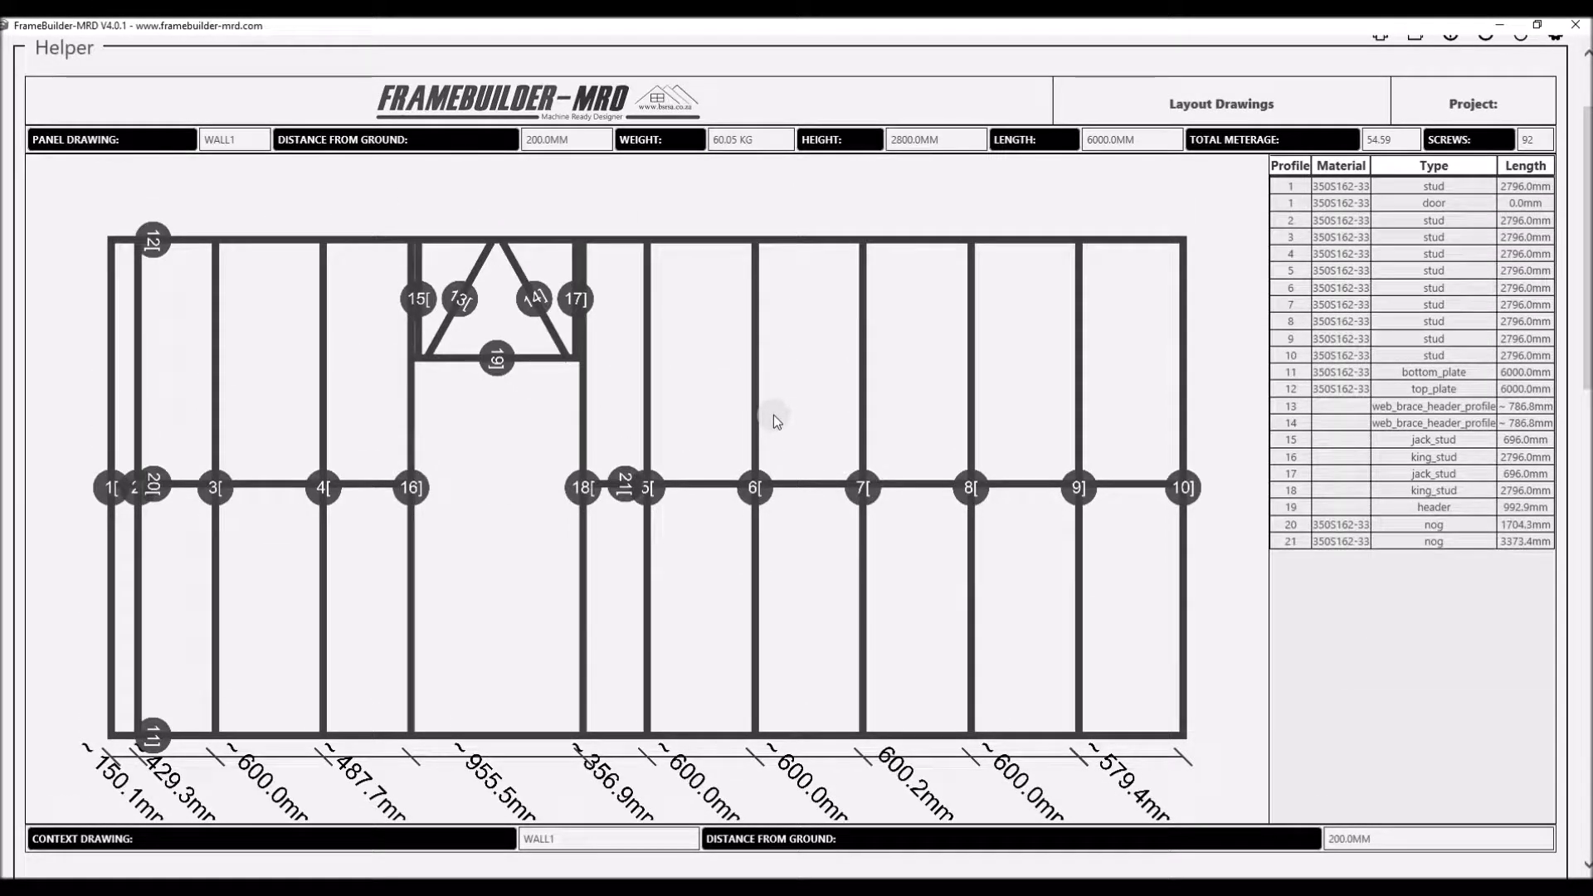
pyautogui.scroll(2, 773, 421)
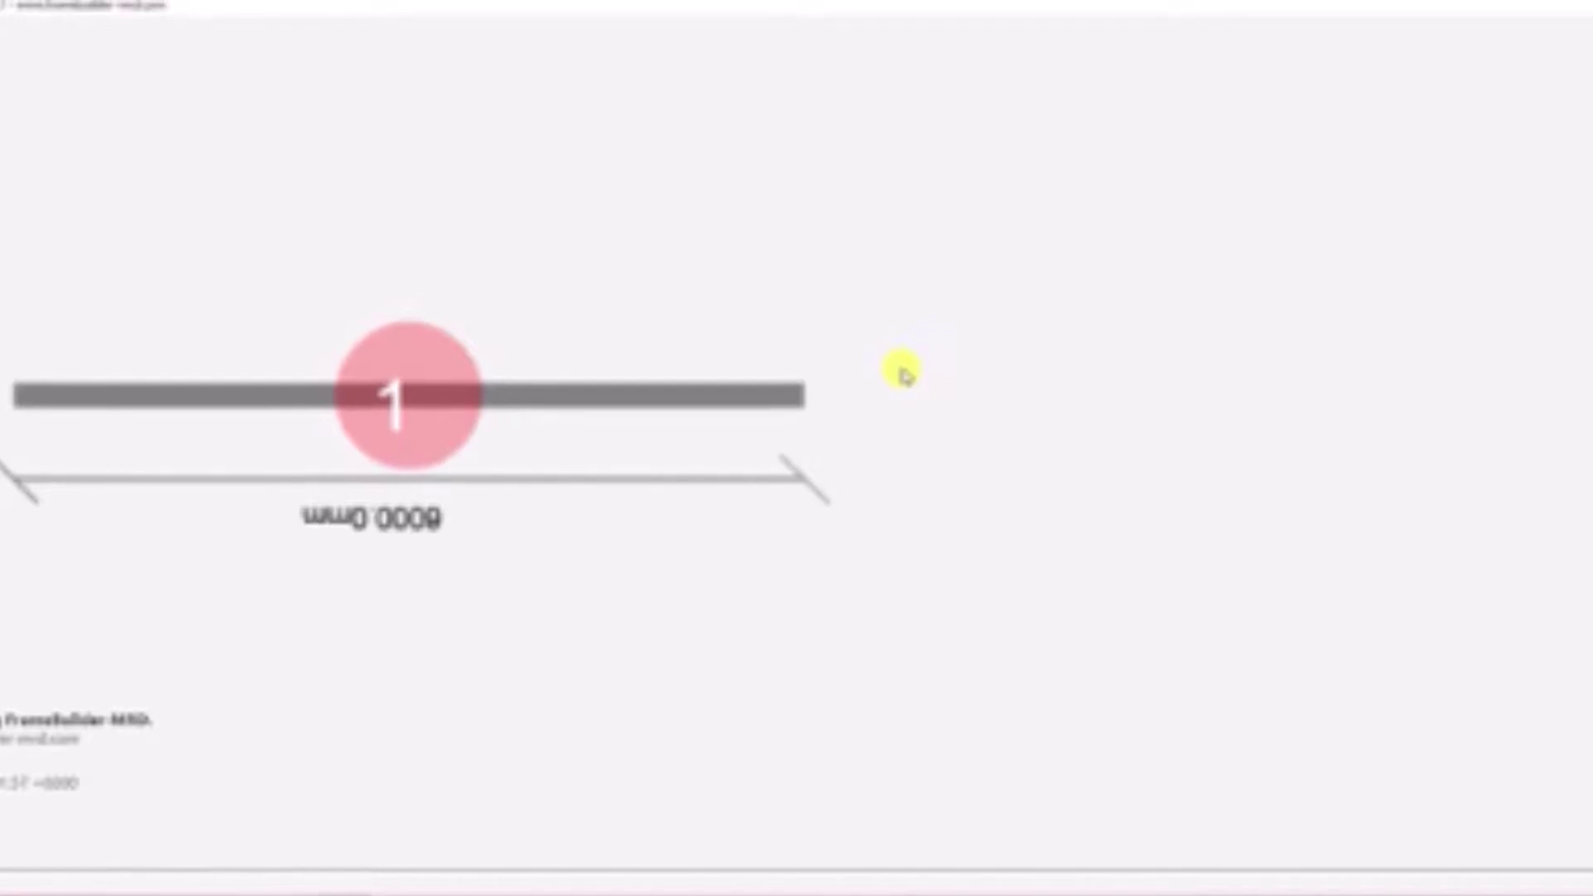
# Redo the undone modelling operations until the complete building of wall frames, doors and windows stands on the slab.
pyautogui.hotkey('ctrl', 'y')
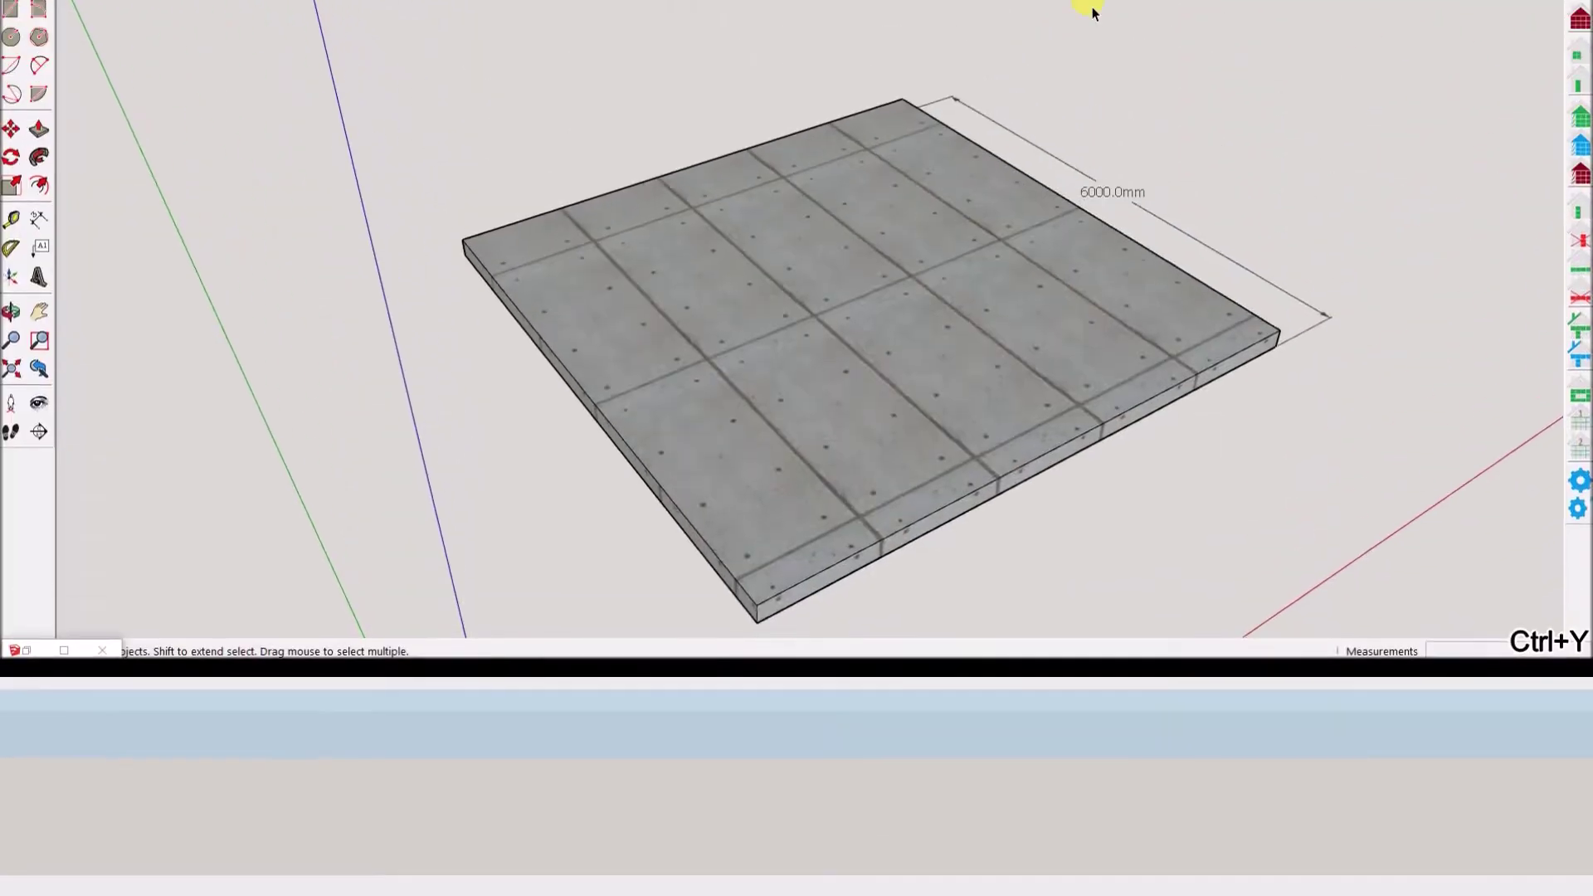
pyautogui.hotkey('ctrl', 'y')
pyautogui.hotkey('ctrl', 'y')
pyautogui.hotkey('ctrl', 'y')
pyautogui.hotkey('ctrl', 'y')
pyautogui.hotkey('ctrl', 'y')
pyautogui.hotkey('ctrl', 'y')
pyautogui.hotkey('ctrl', 'y')
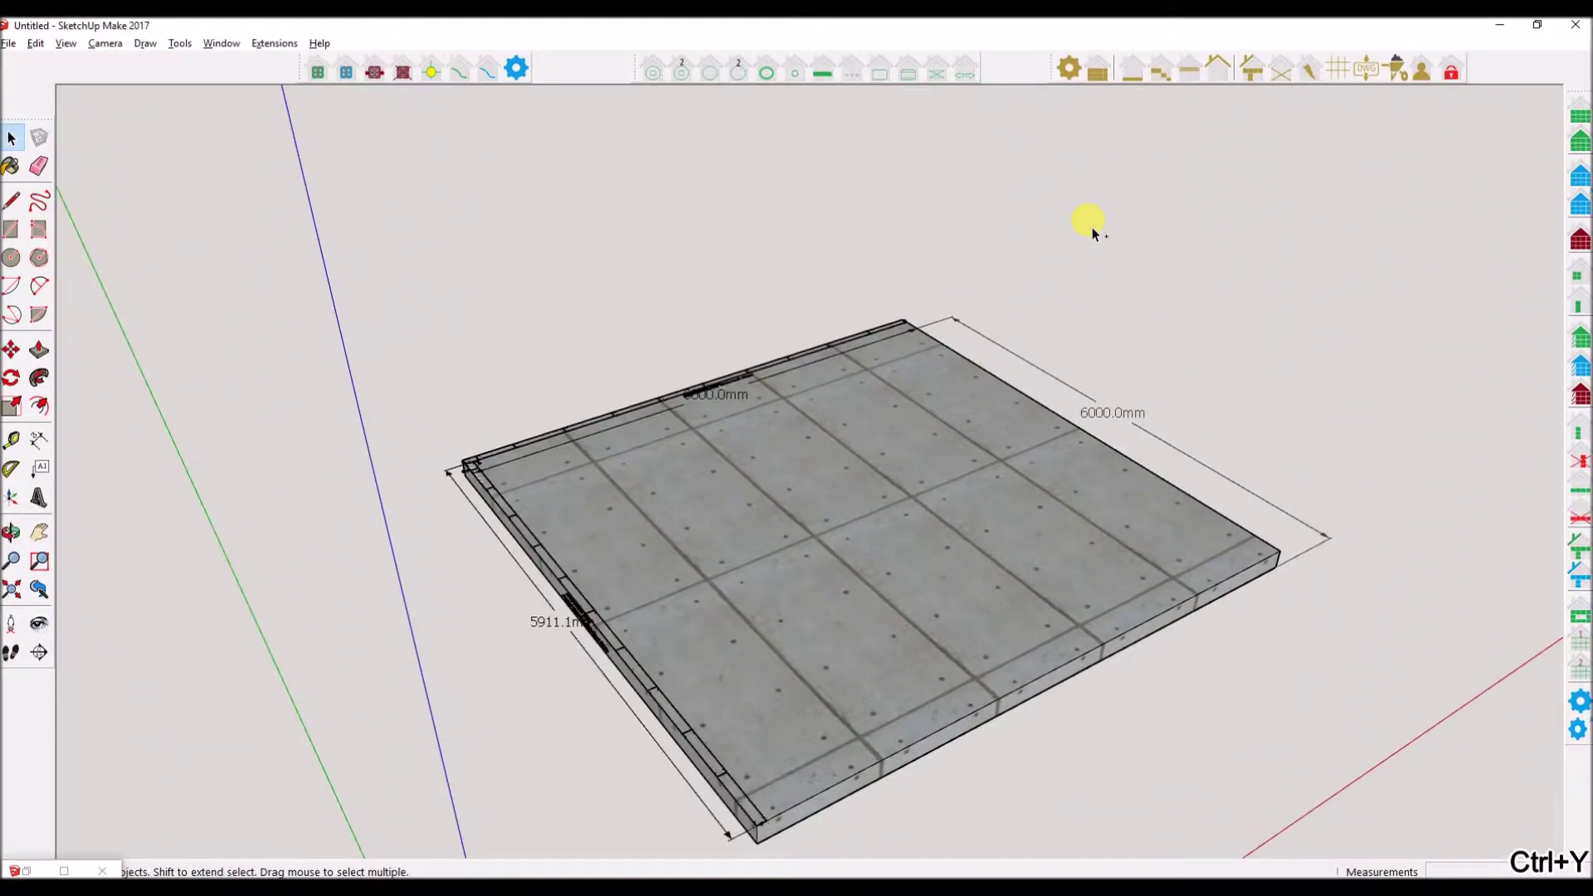
pyautogui.hotkey('ctrl', 'y')
pyautogui.hotkey('ctrl', 'y')
pyautogui.hotkey('ctrl', 'y')
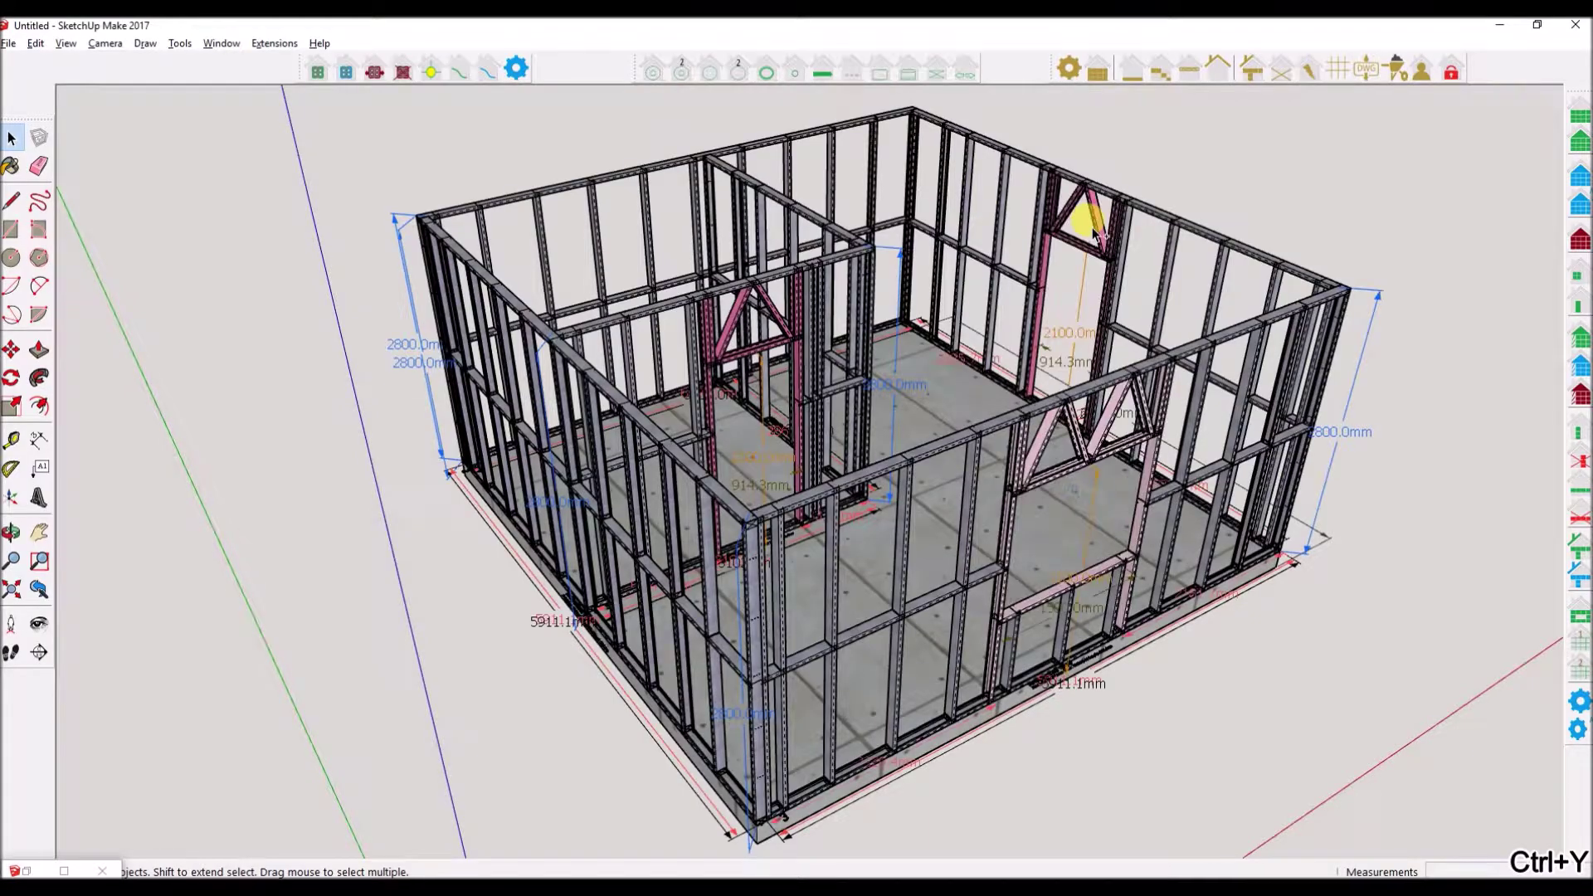
# Generate the panel drawings for the whole building and examine the enlarged panel layout, profile list and context drawing of WALL6.
pyautogui.moveTo(423, 322); pyautogui.dragTo(676, 610)
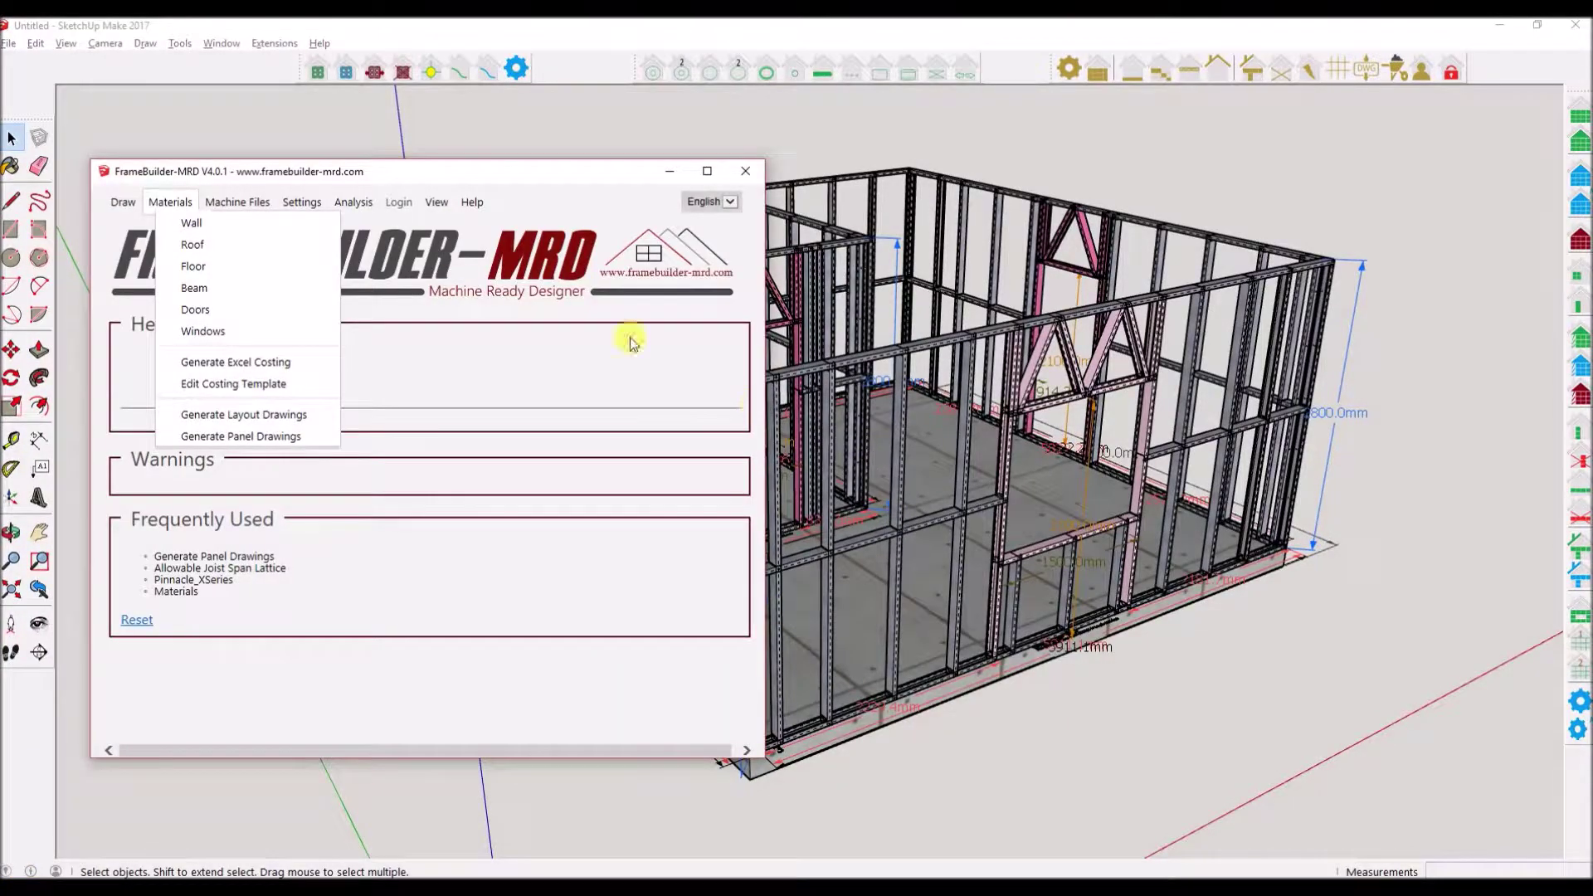
pyautogui.click(522, 190)
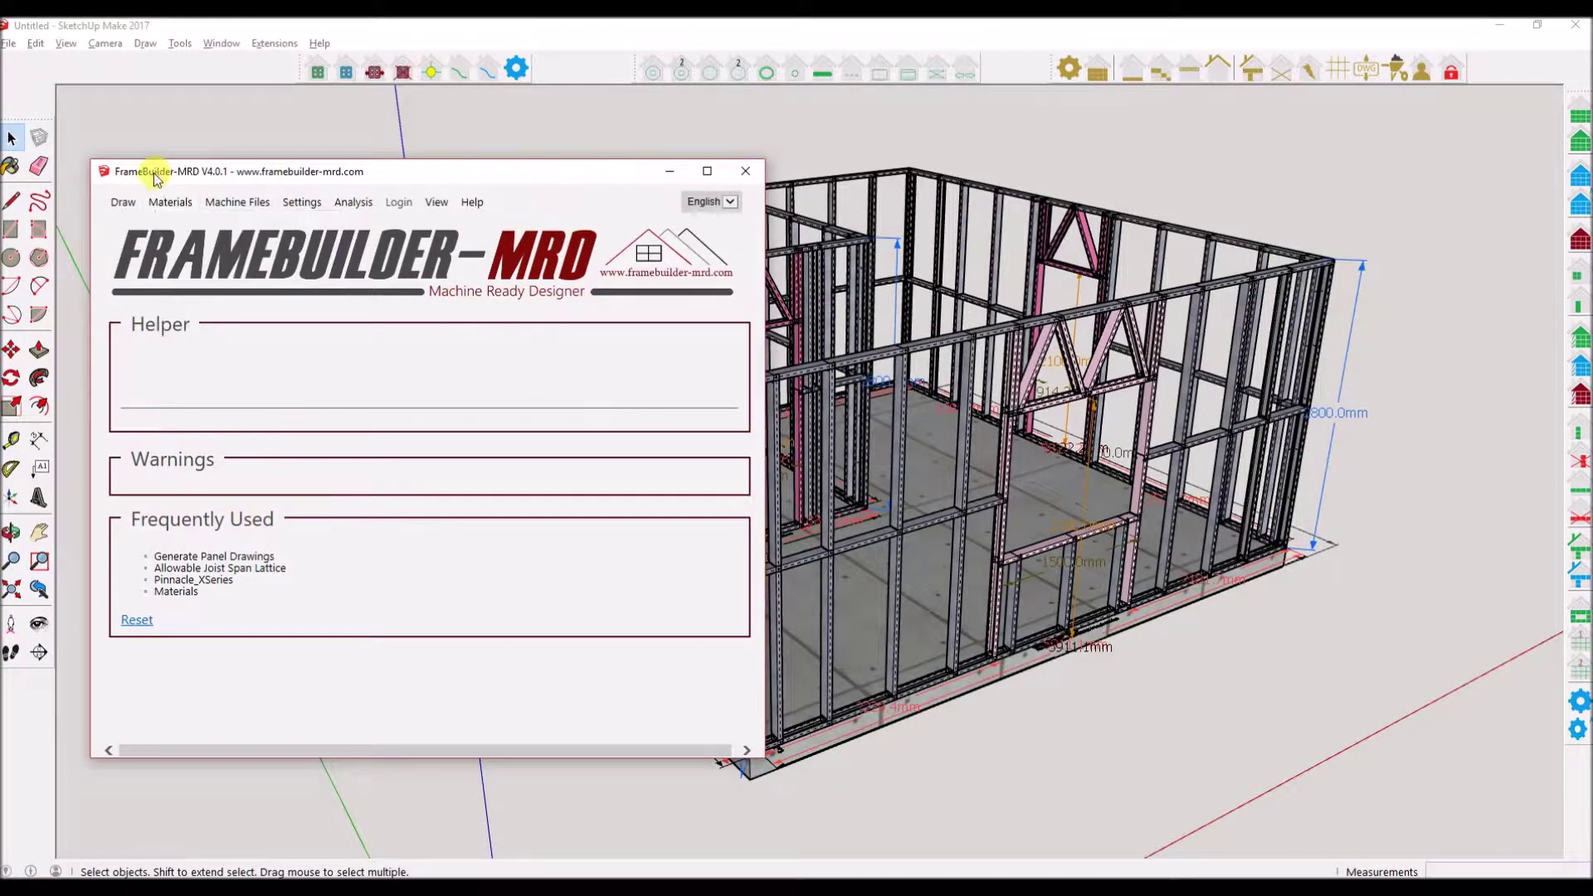
pyautogui.click(166, 204)
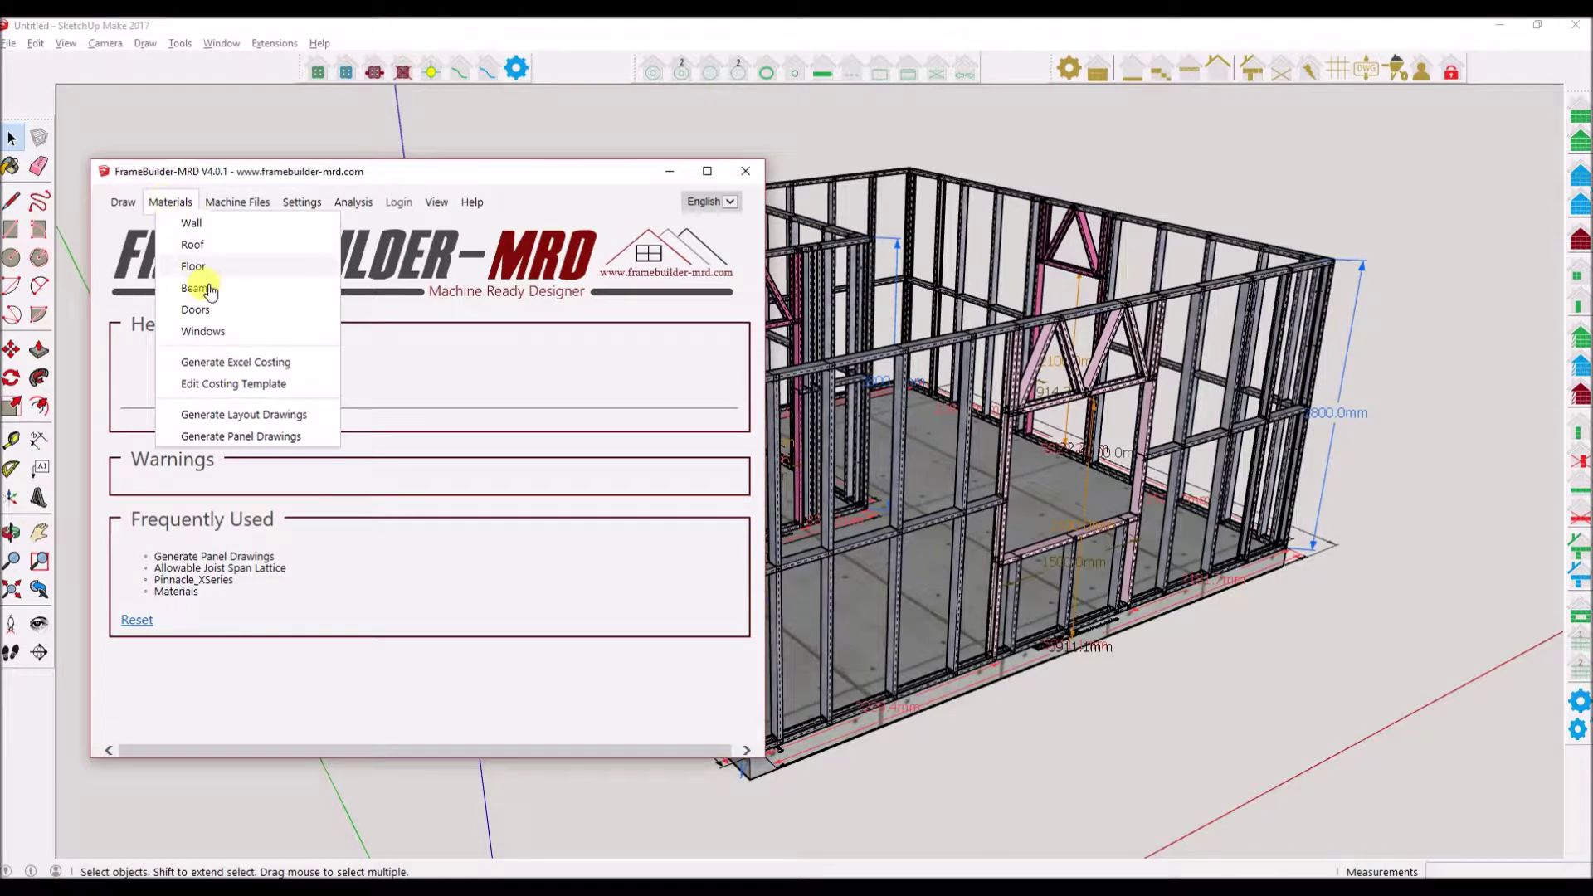
pyautogui.click(246, 438)
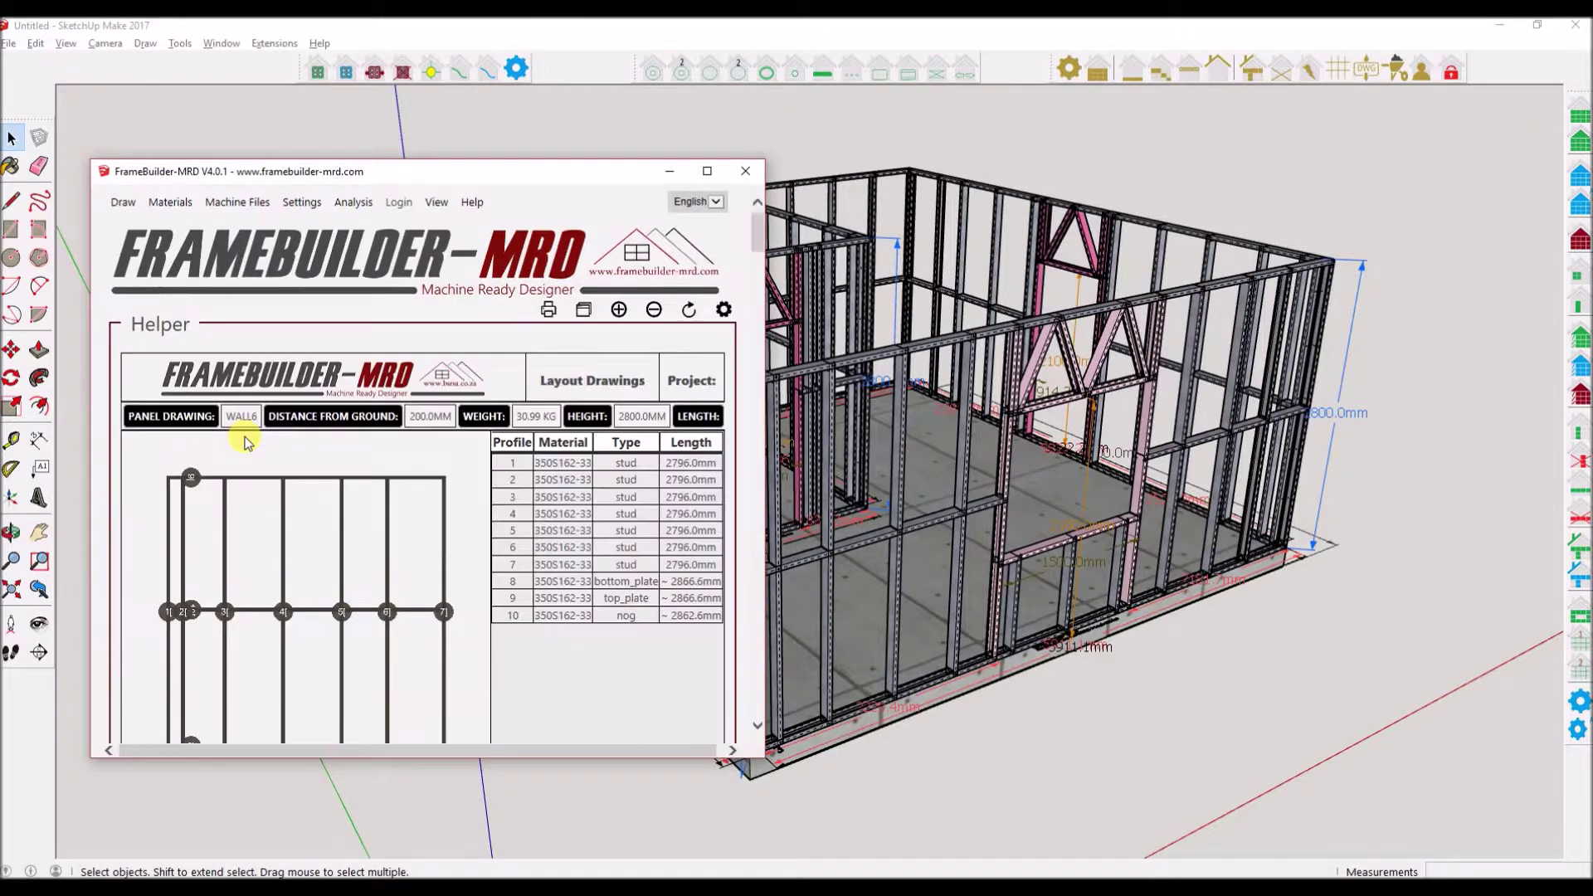
pyautogui.click(707, 172)
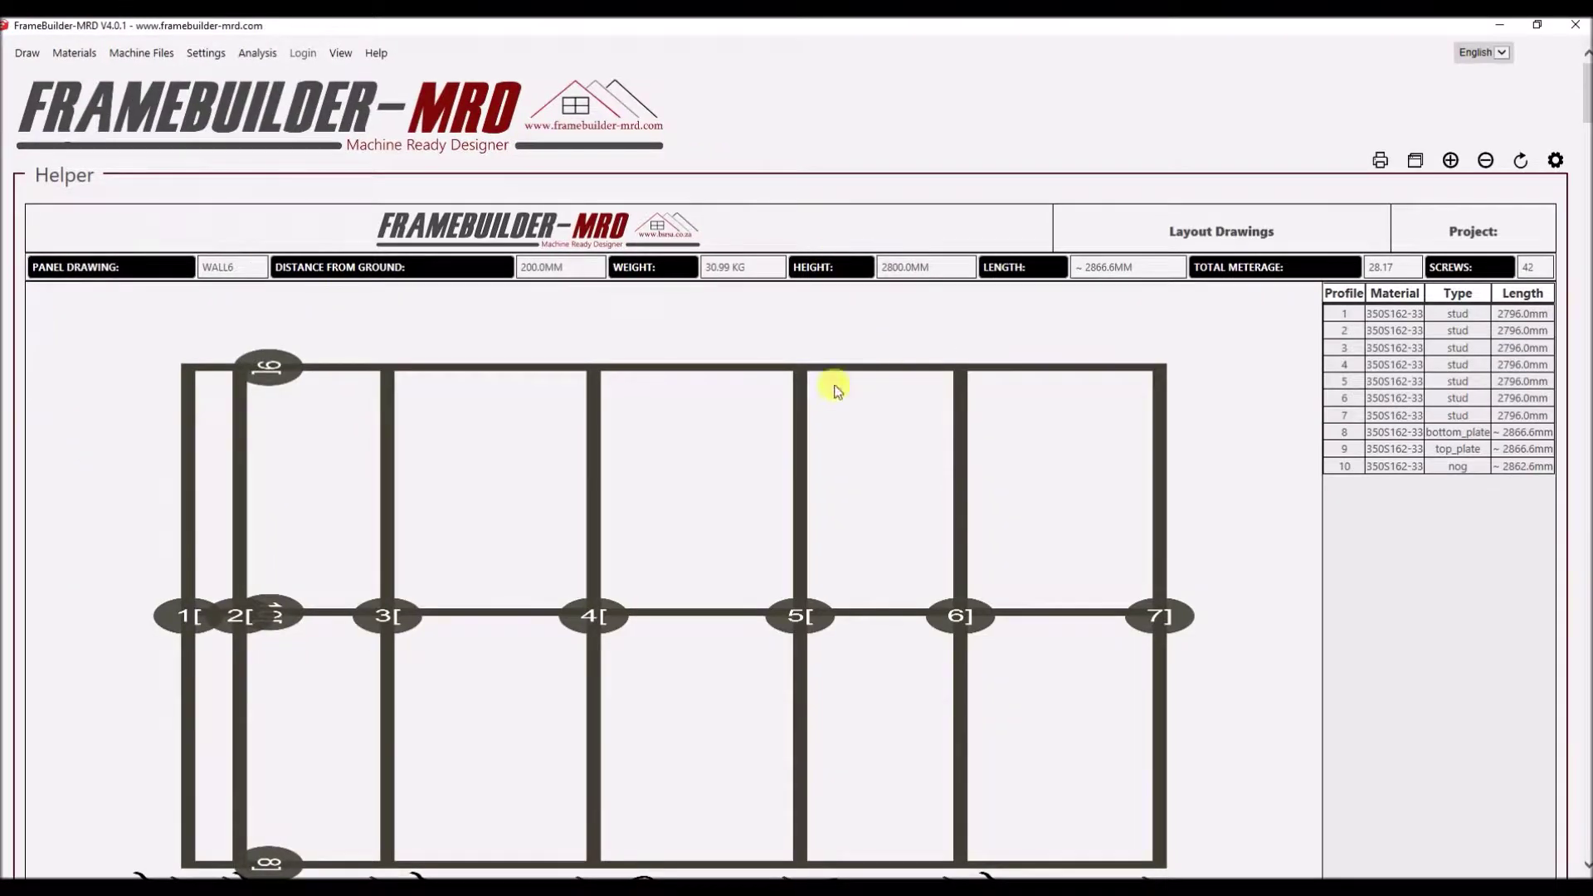
pyautogui.scroll(-5, 765, 400)
pyautogui.scroll(-6, 765, 399)
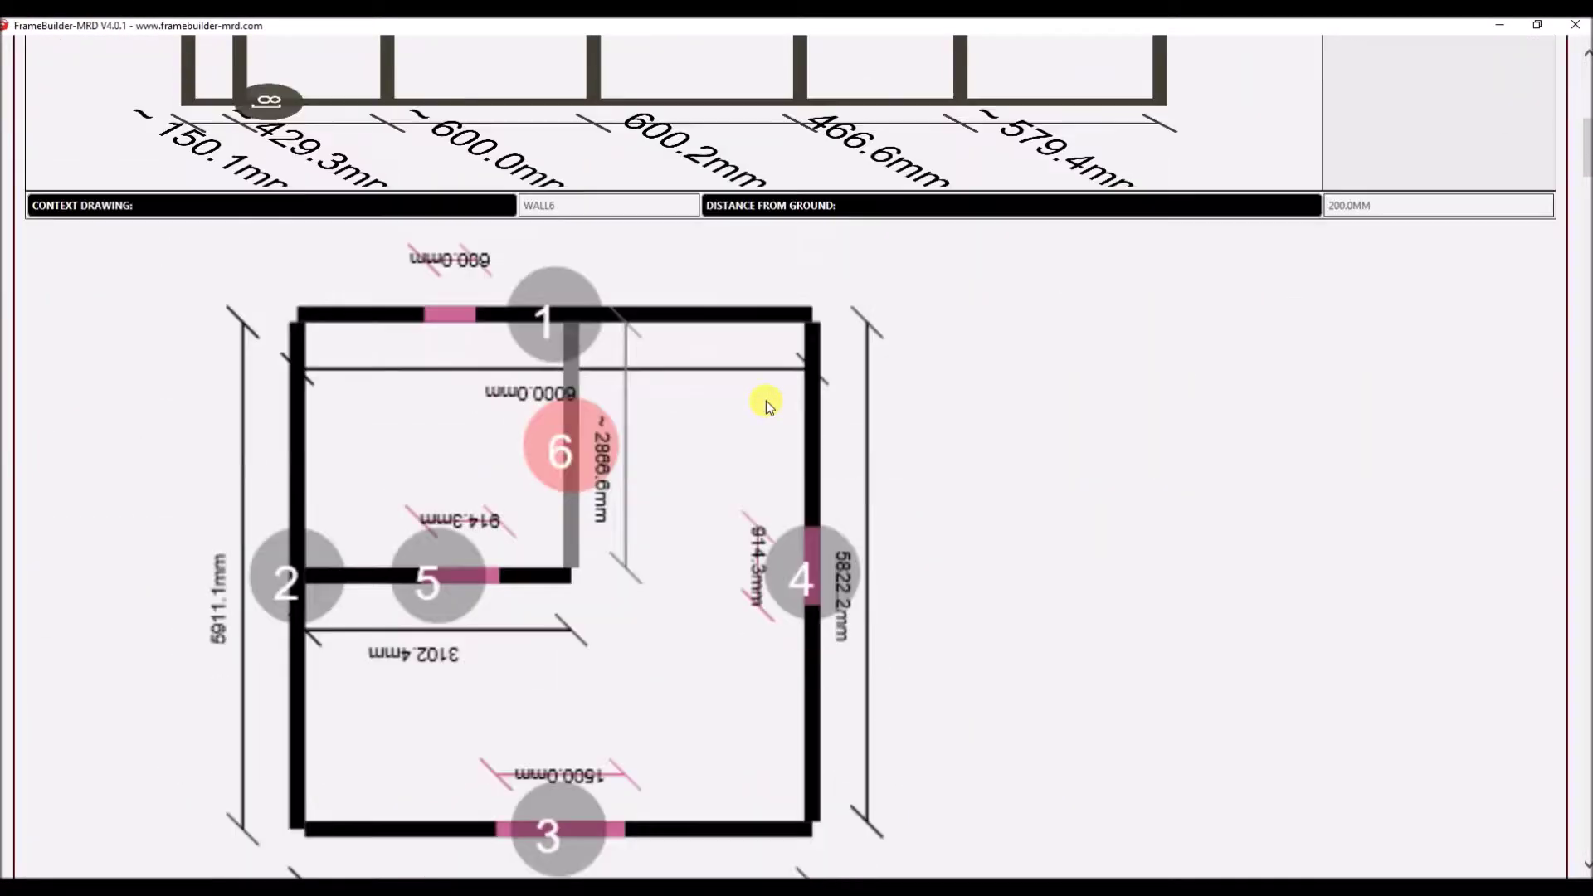
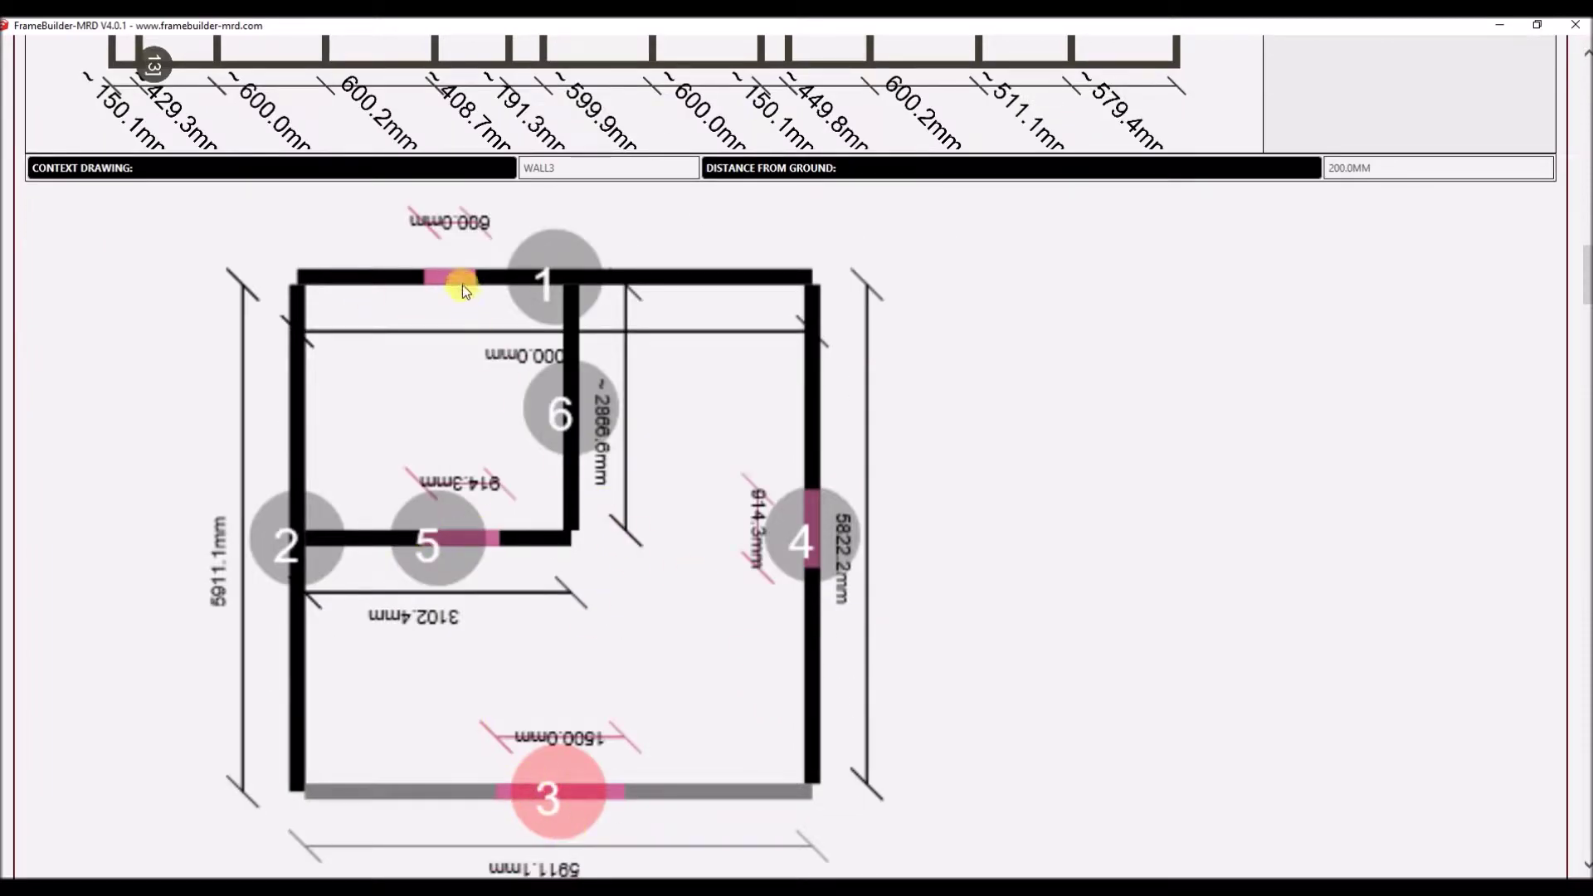
# Examine the panel layouts, profile lists and numbered context drawings of the building's remaining walls, including WALL1 to WALL5.
pyautogui.click(856, 496)
pyautogui.scroll(-15, 822, 526)
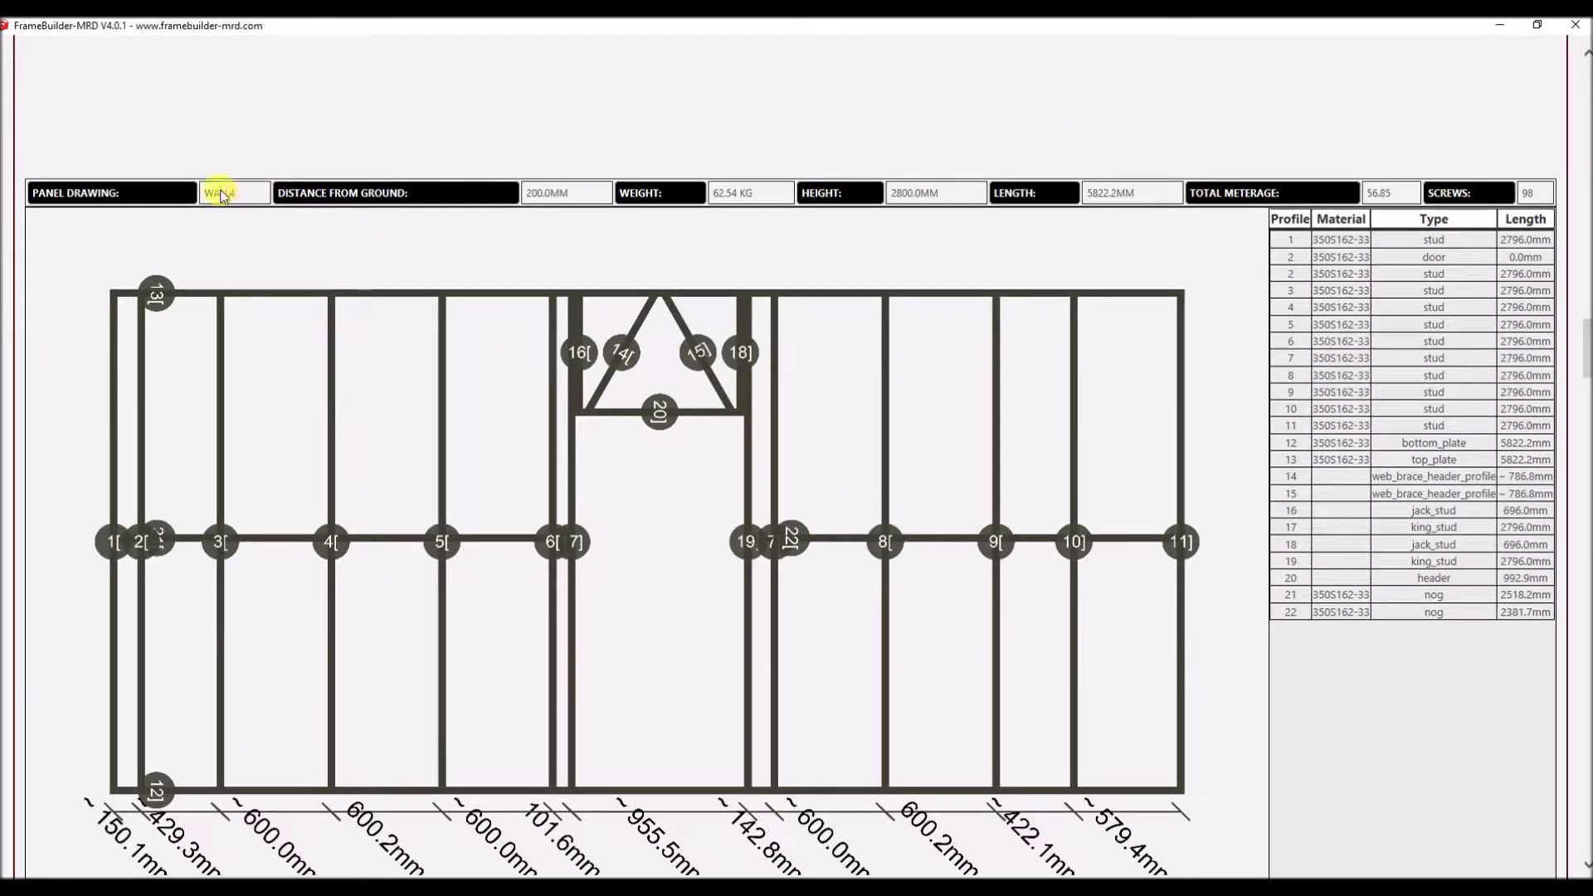
pyautogui.scroll(12, 512, 379)
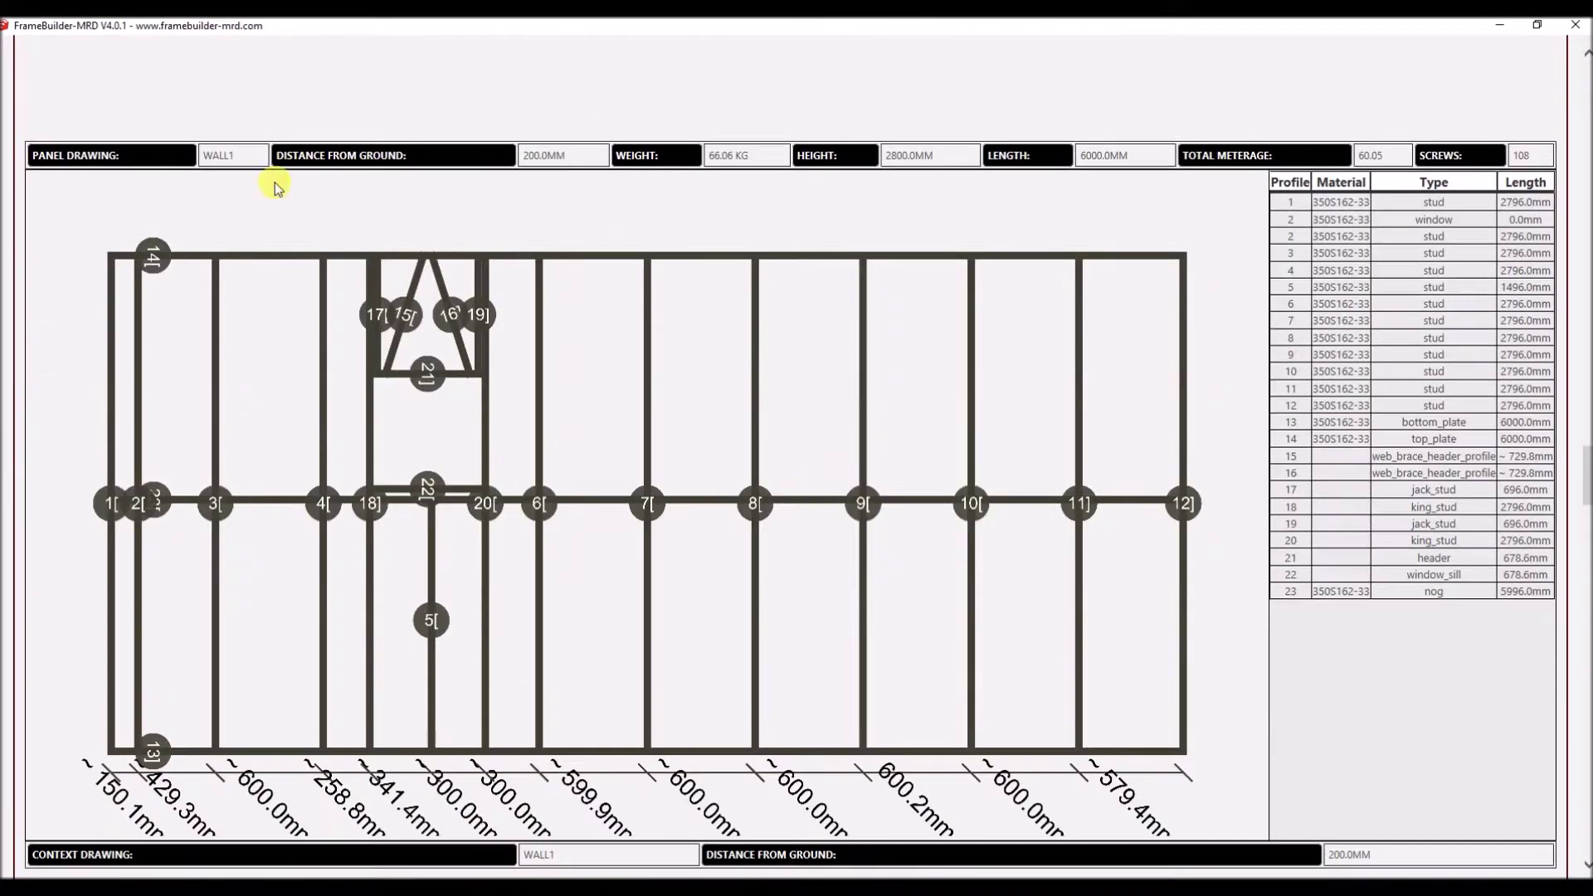
pyautogui.scroll(8, 516, 402)
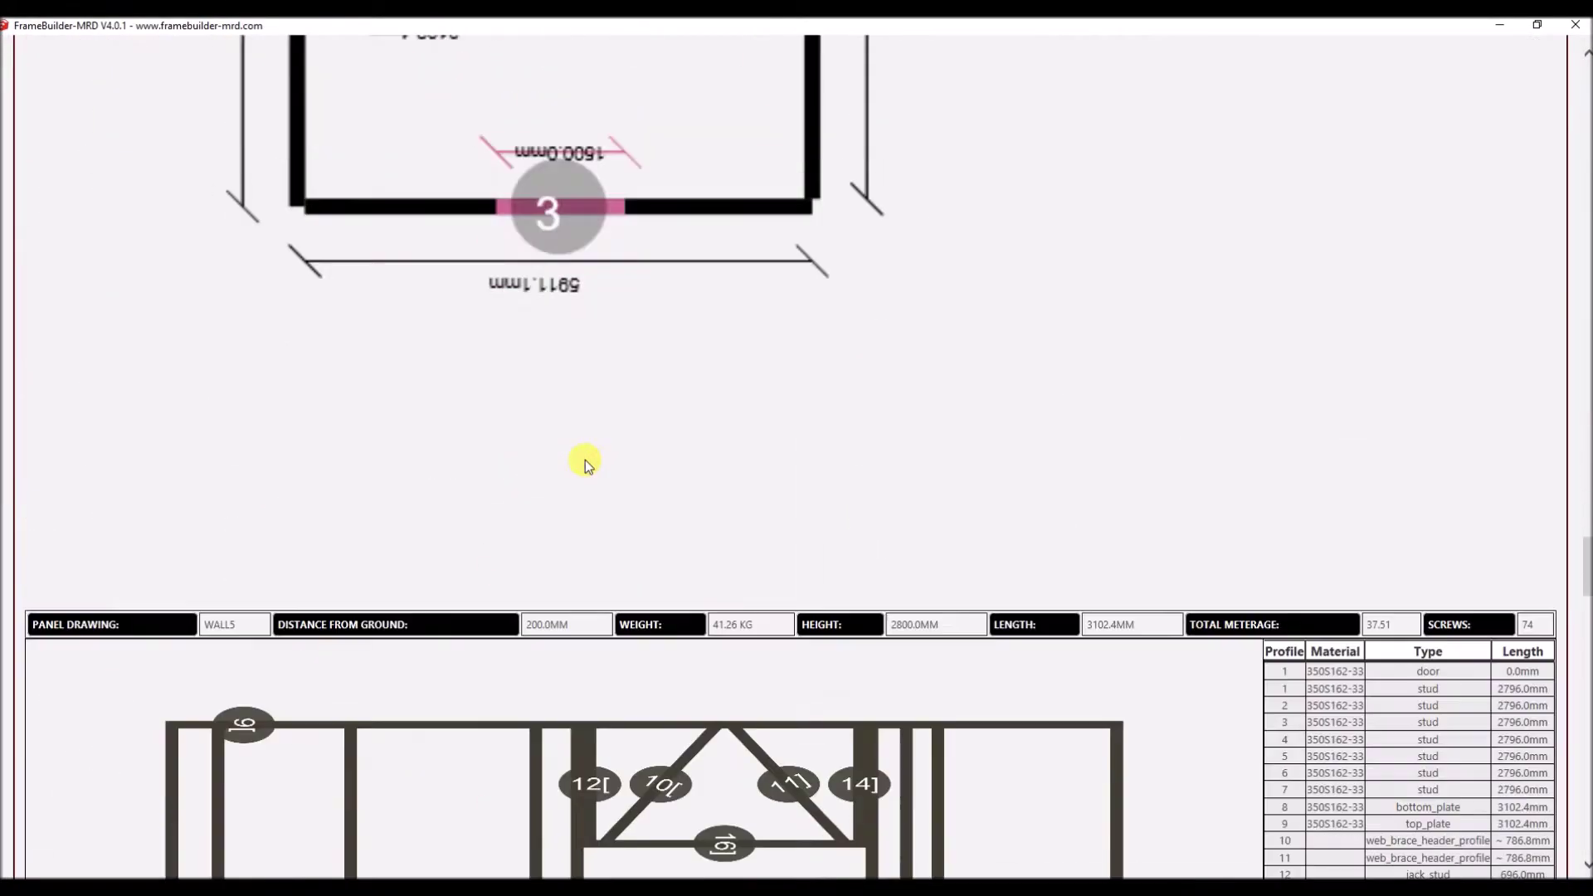
pyautogui.scroll(-6, 586, 462)
pyautogui.scroll(20, 185, 241)
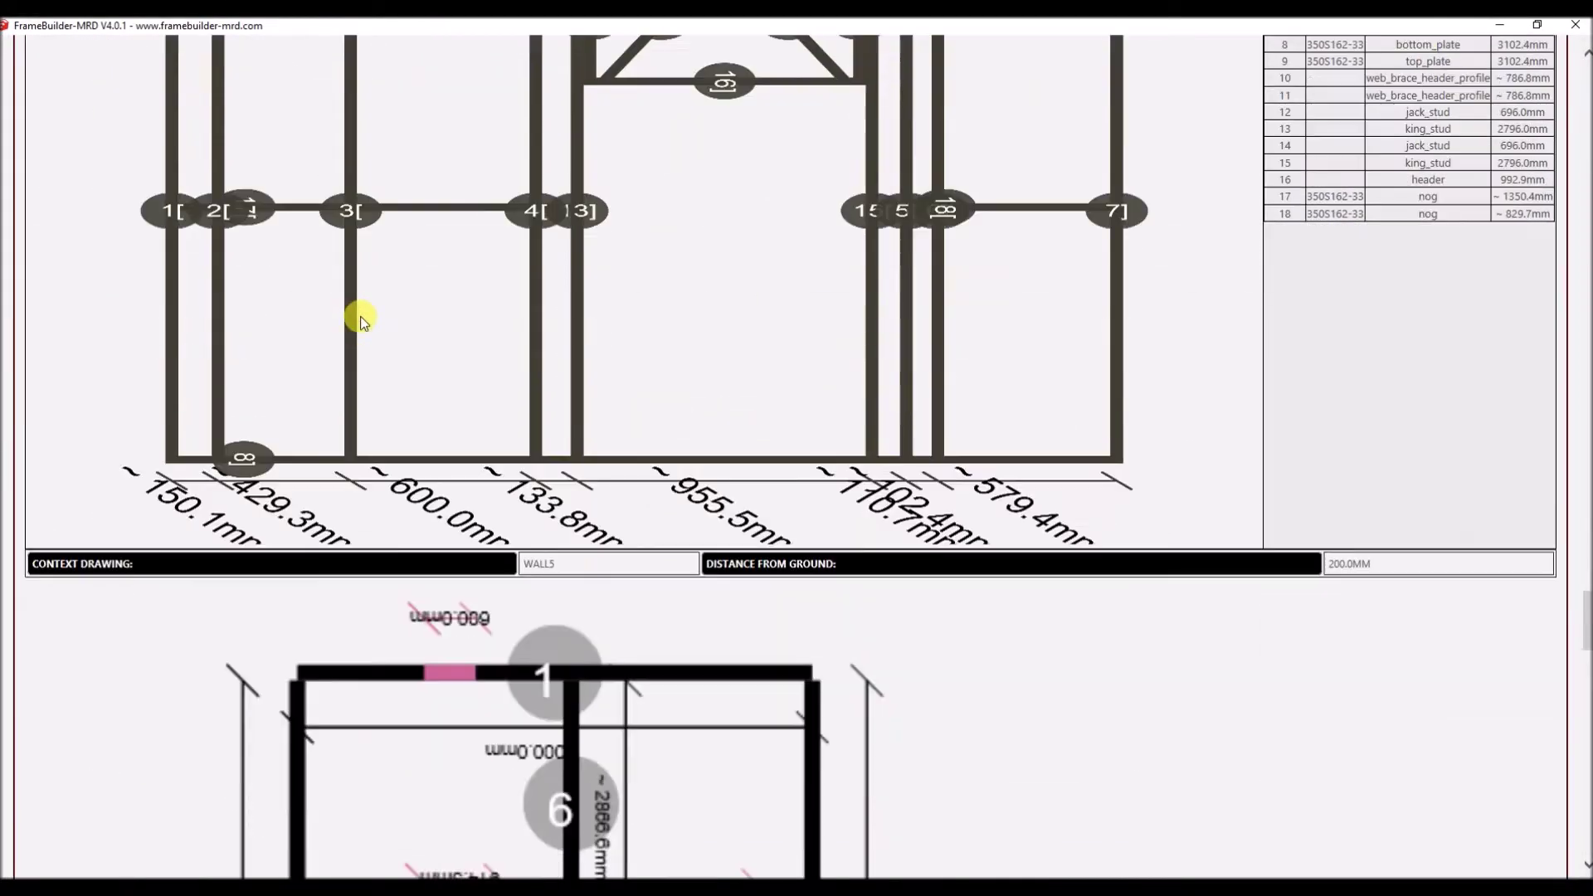
pyautogui.scroll(-6, 356, 313)
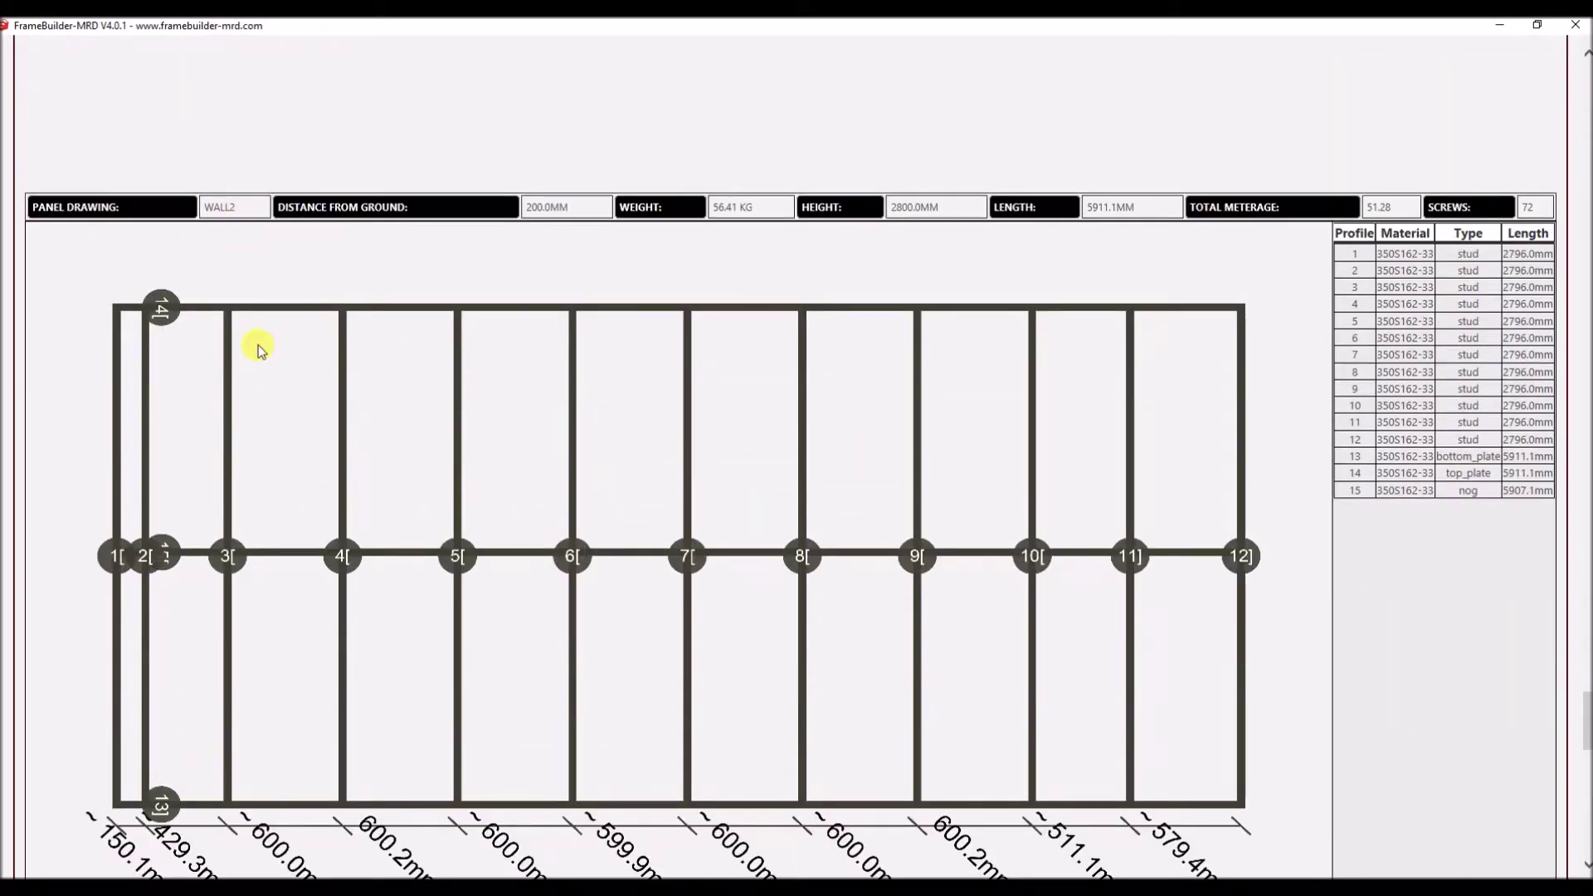
pyautogui.scroll(-11, 249, 299)
pyautogui.scroll(-8, 330, 535)
pyautogui.scroll(6, 332, 533)
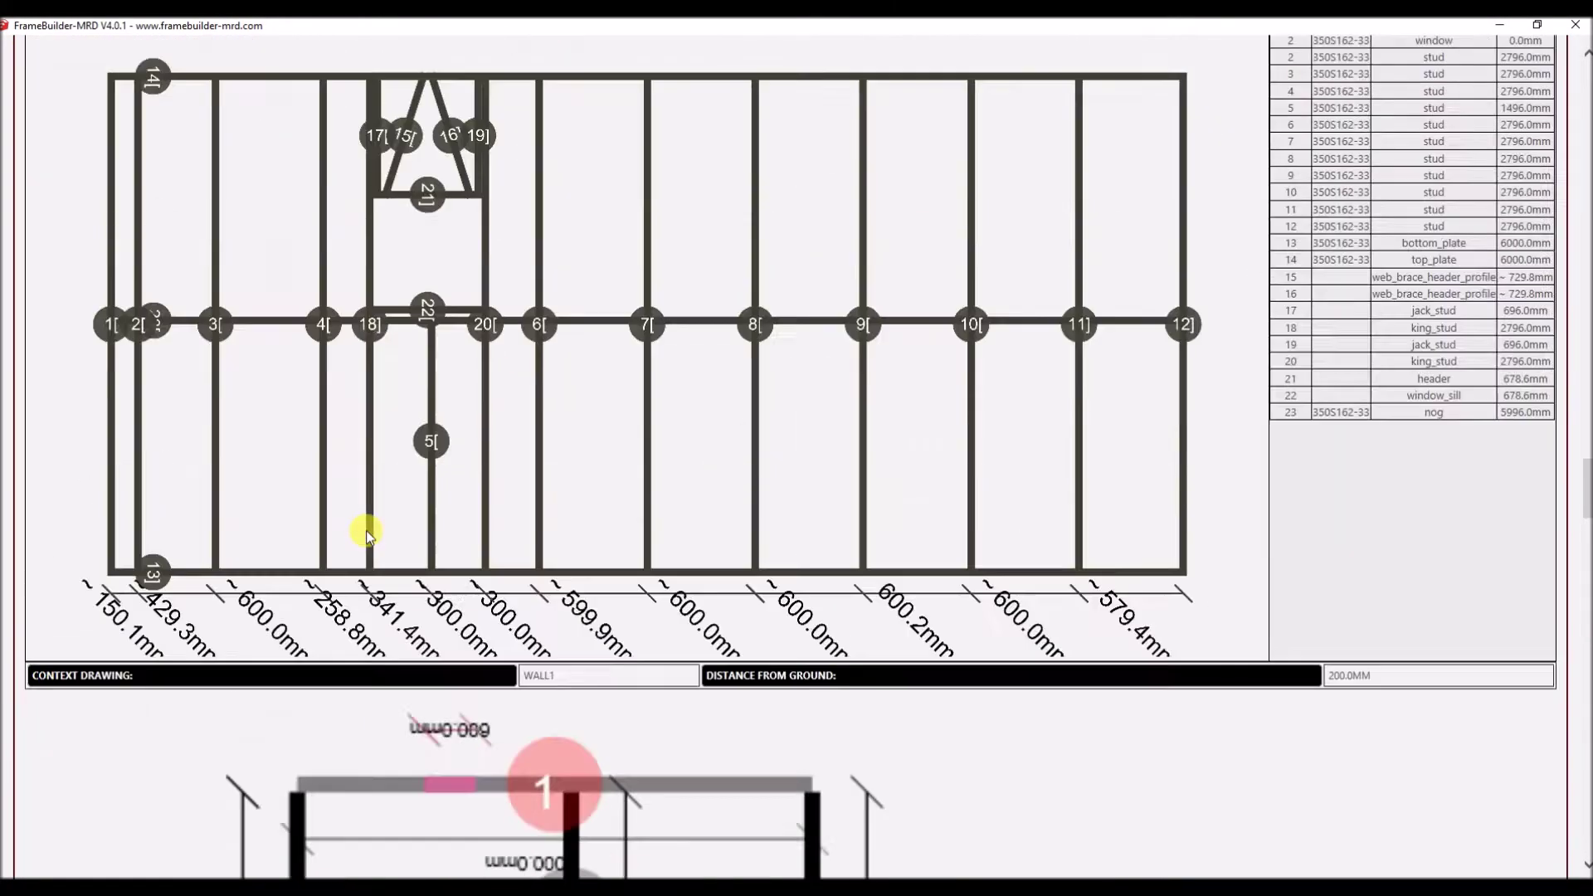
pyautogui.scroll(20, 366, 531)
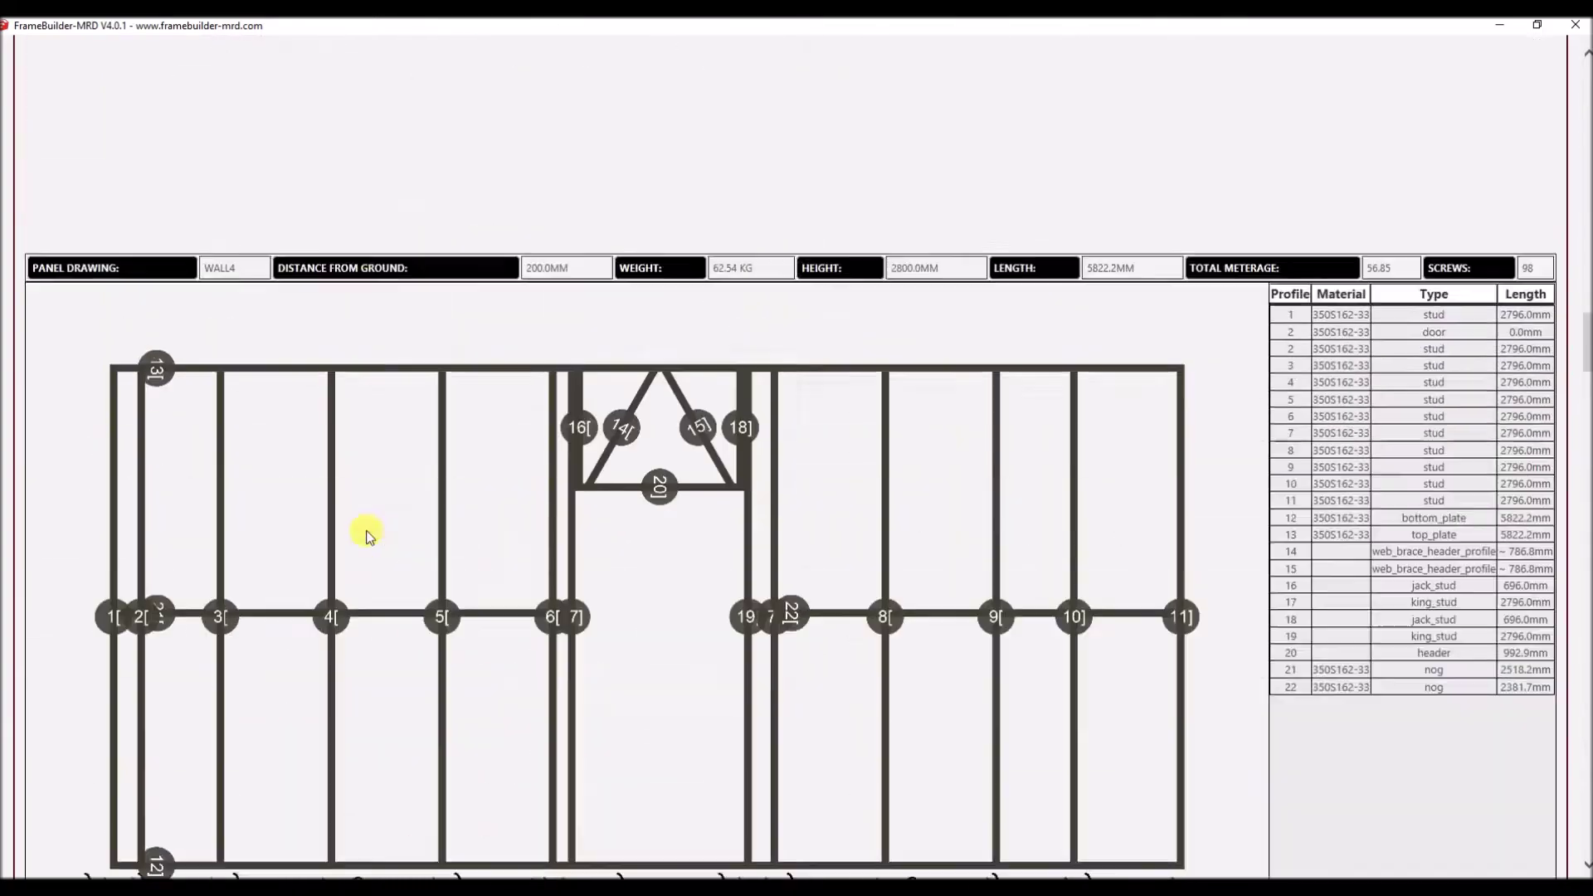
# Restore the report window to its smaller size beside the model and set Generate 3D to true in the drawing properties.
pyautogui.click(1536, 27)
pyautogui.moveTo(1191, 412); pyautogui.dragTo(1337, 448, button='middle')
pyautogui.scroll(-4, 1162, 402)
pyautogui.moveTo(1004, 286); pyautogui.dragTo(1070, 309, button='middle')
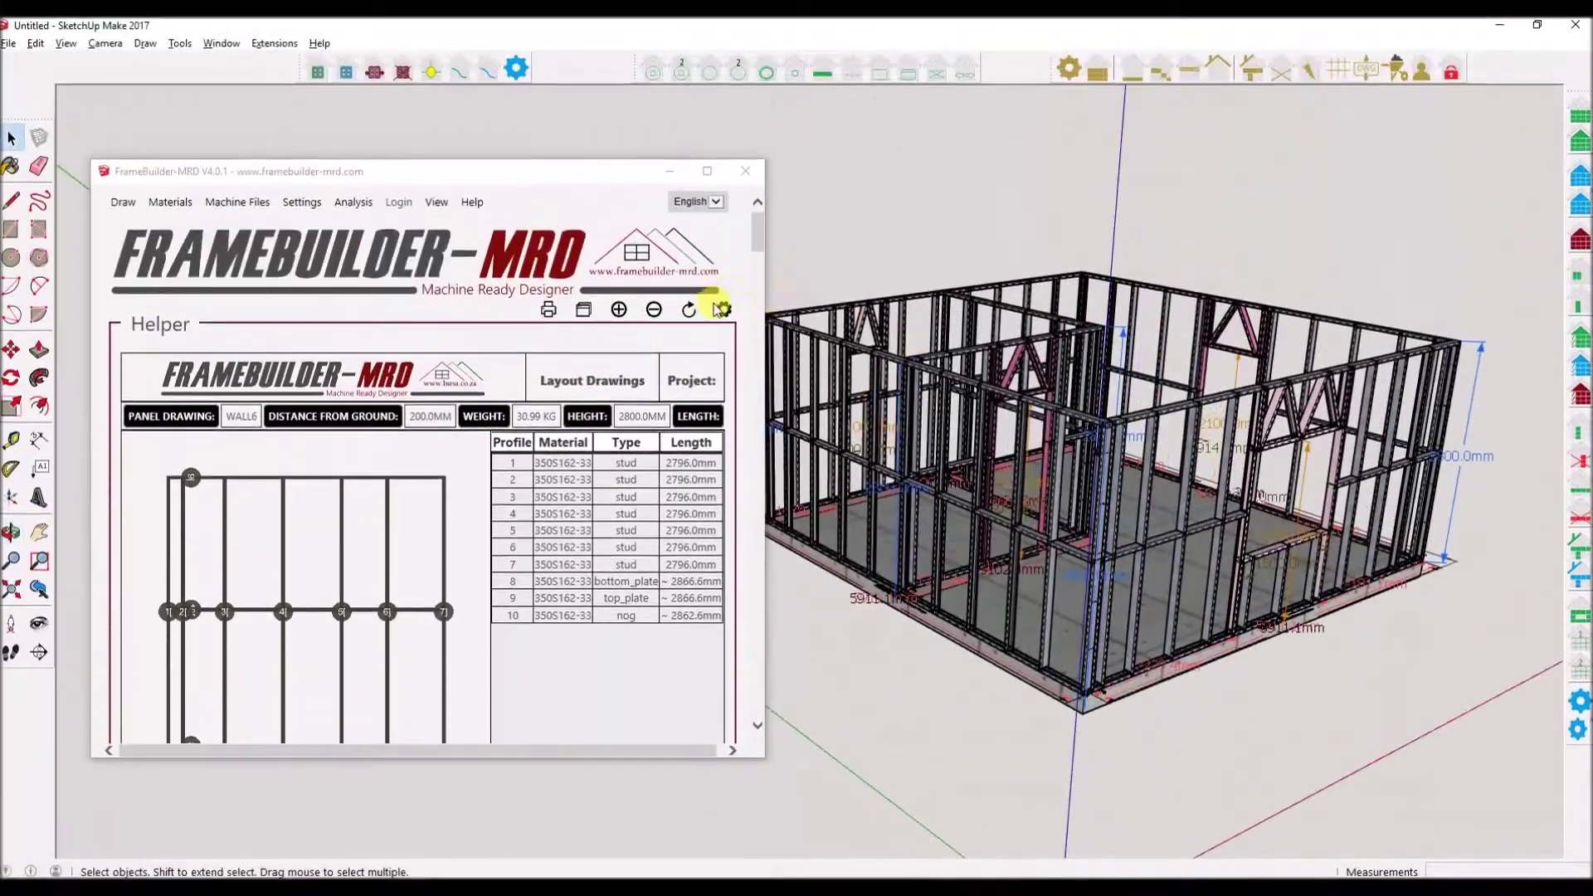
pyautogui.click(722, 308)
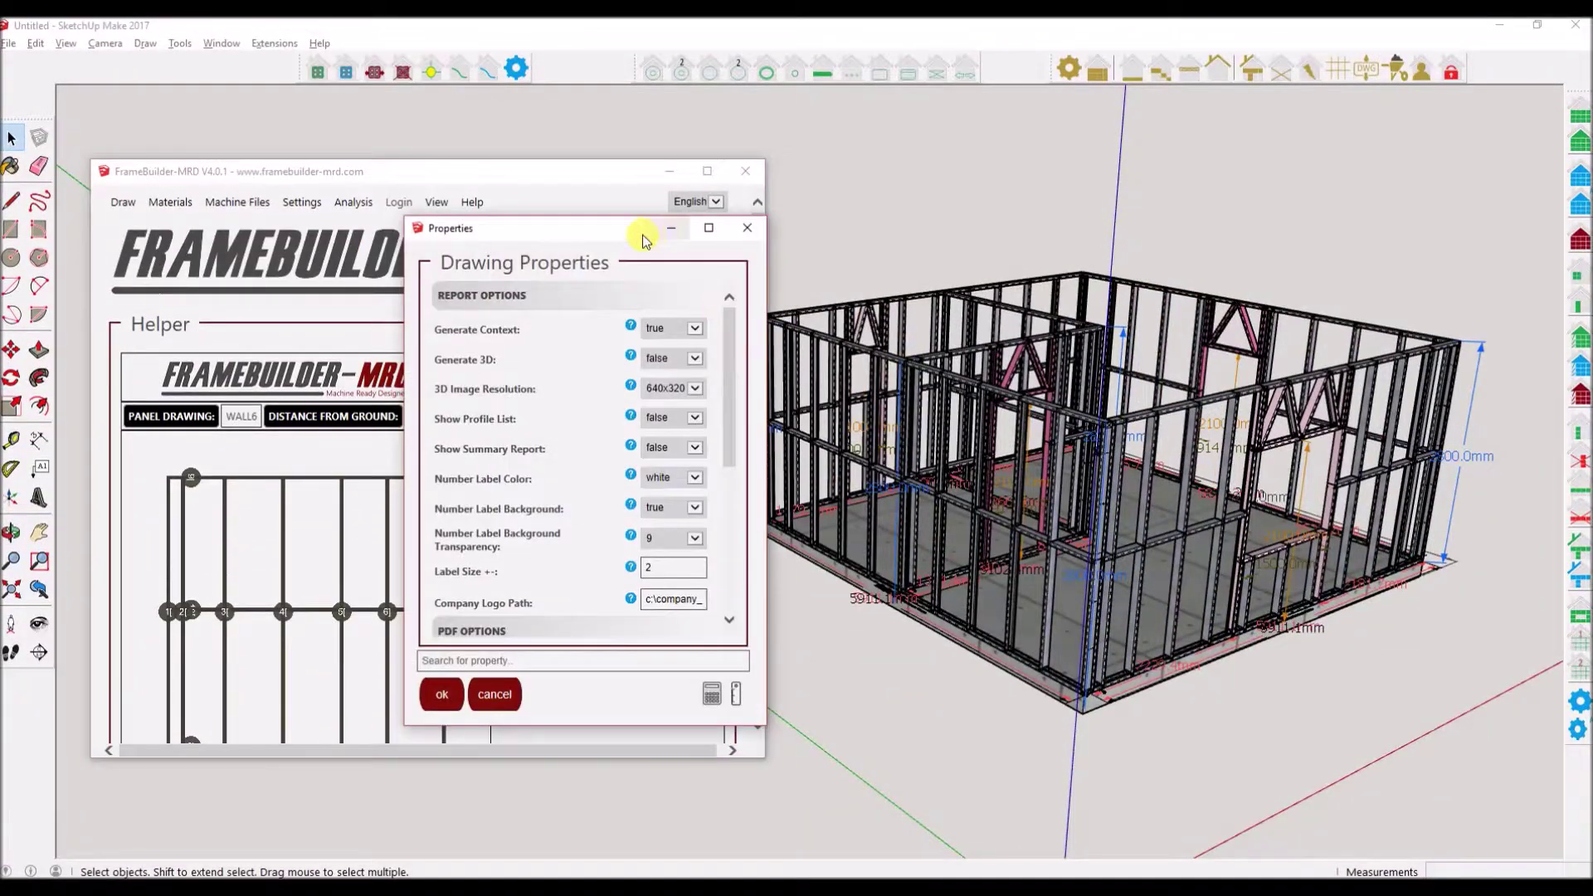
pyautogui.moveTo(640, 231); pyautogui.dragTo(606, 186)
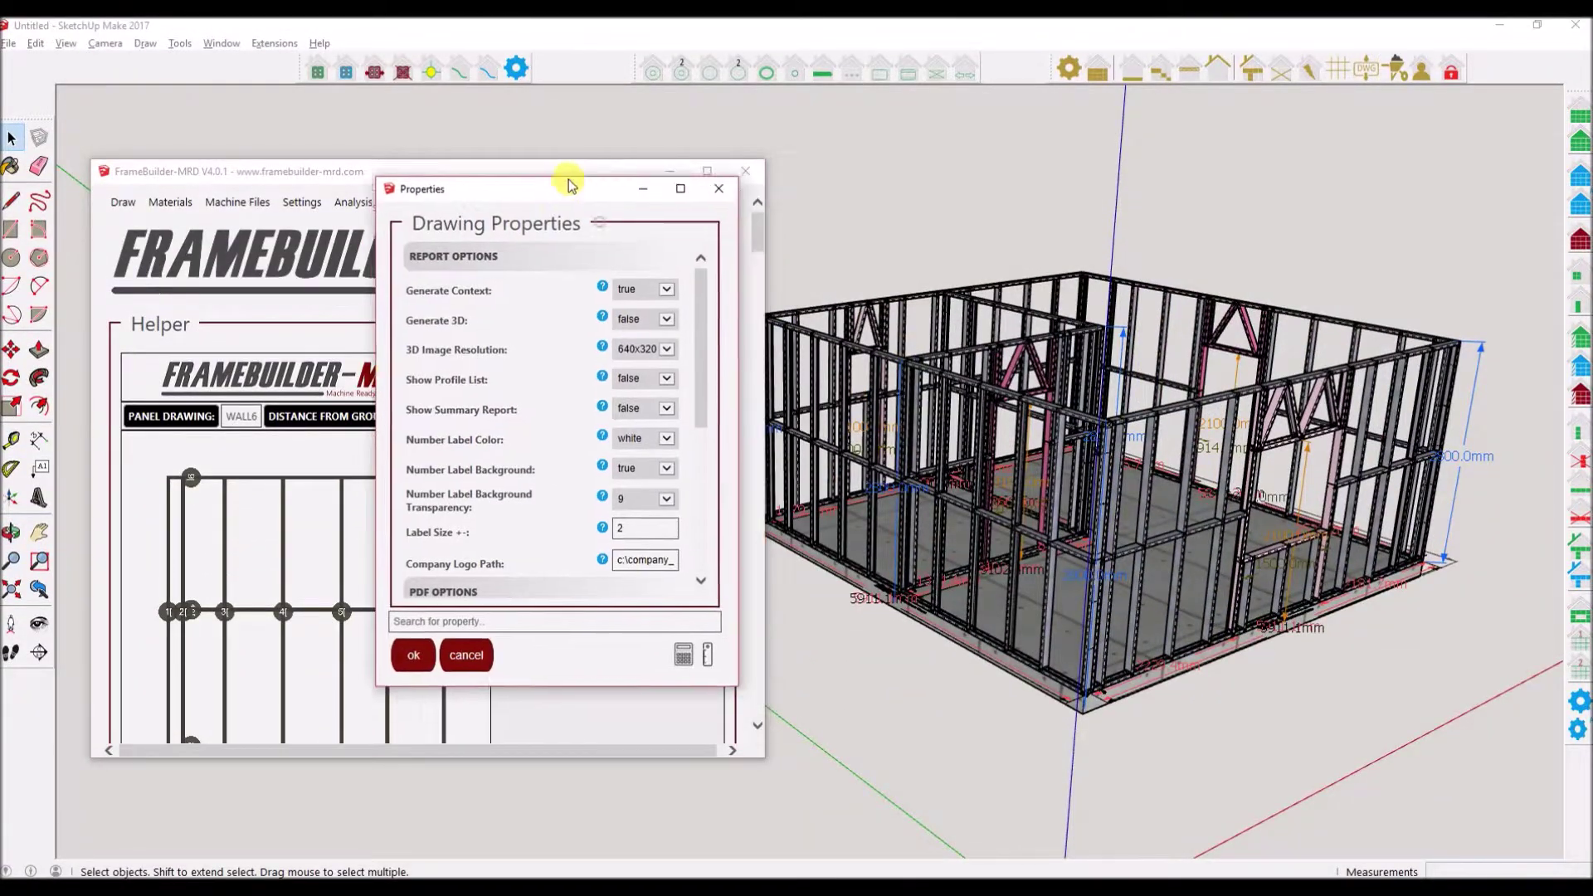
pyautogui.click(638, 320)
pyautogui.click(633, 300)
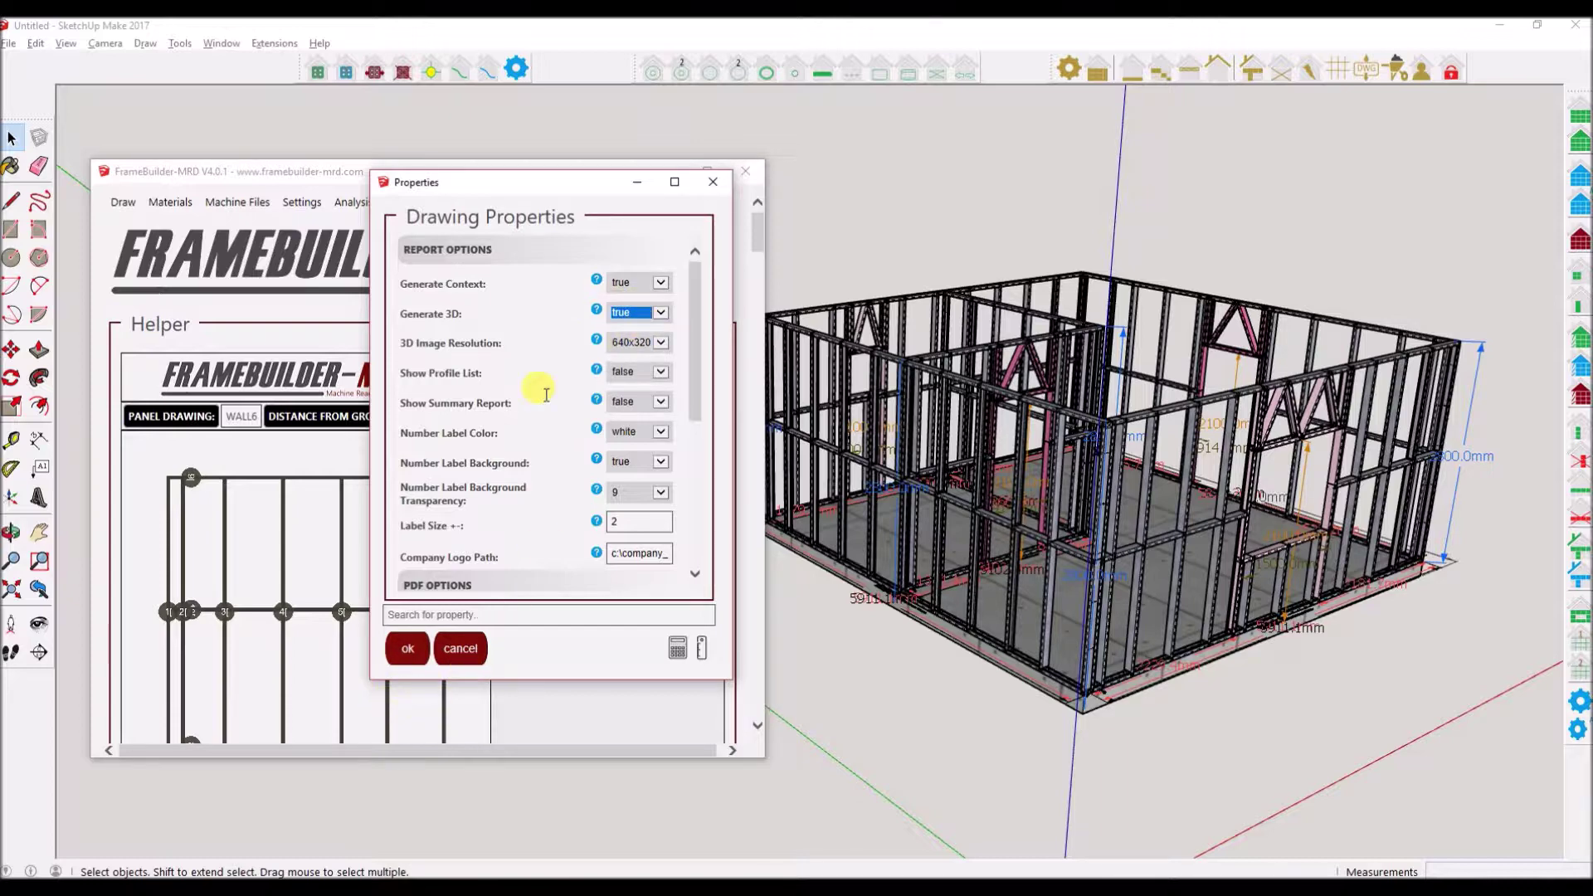
pyautogui.moveTo(400, 314); pyautogui.dragTo(495, 314)
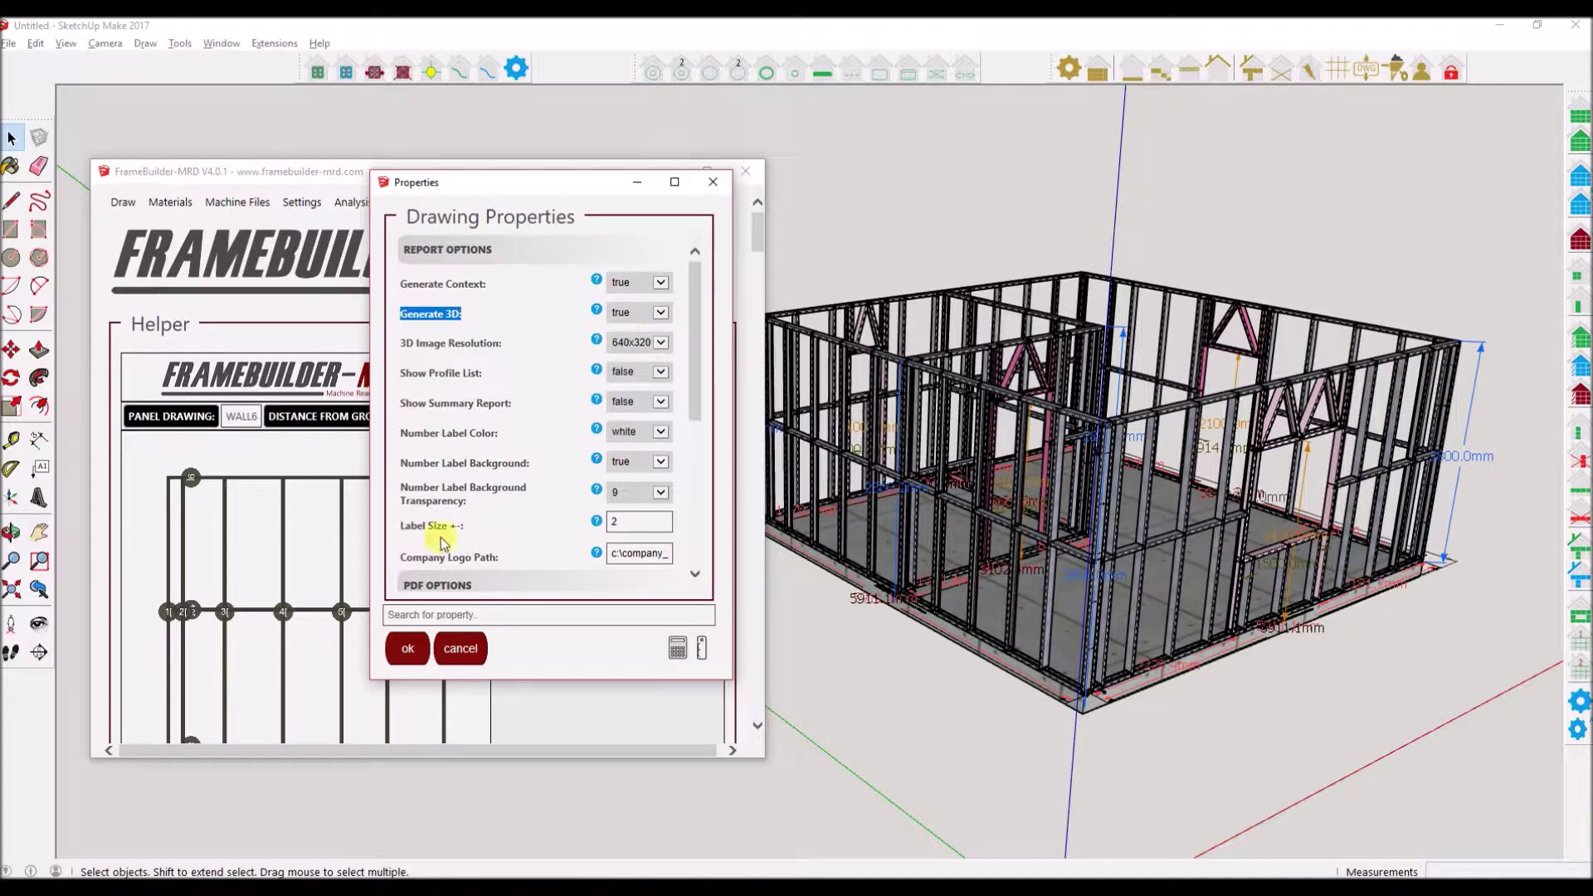
pyautogui.click(414, 650)
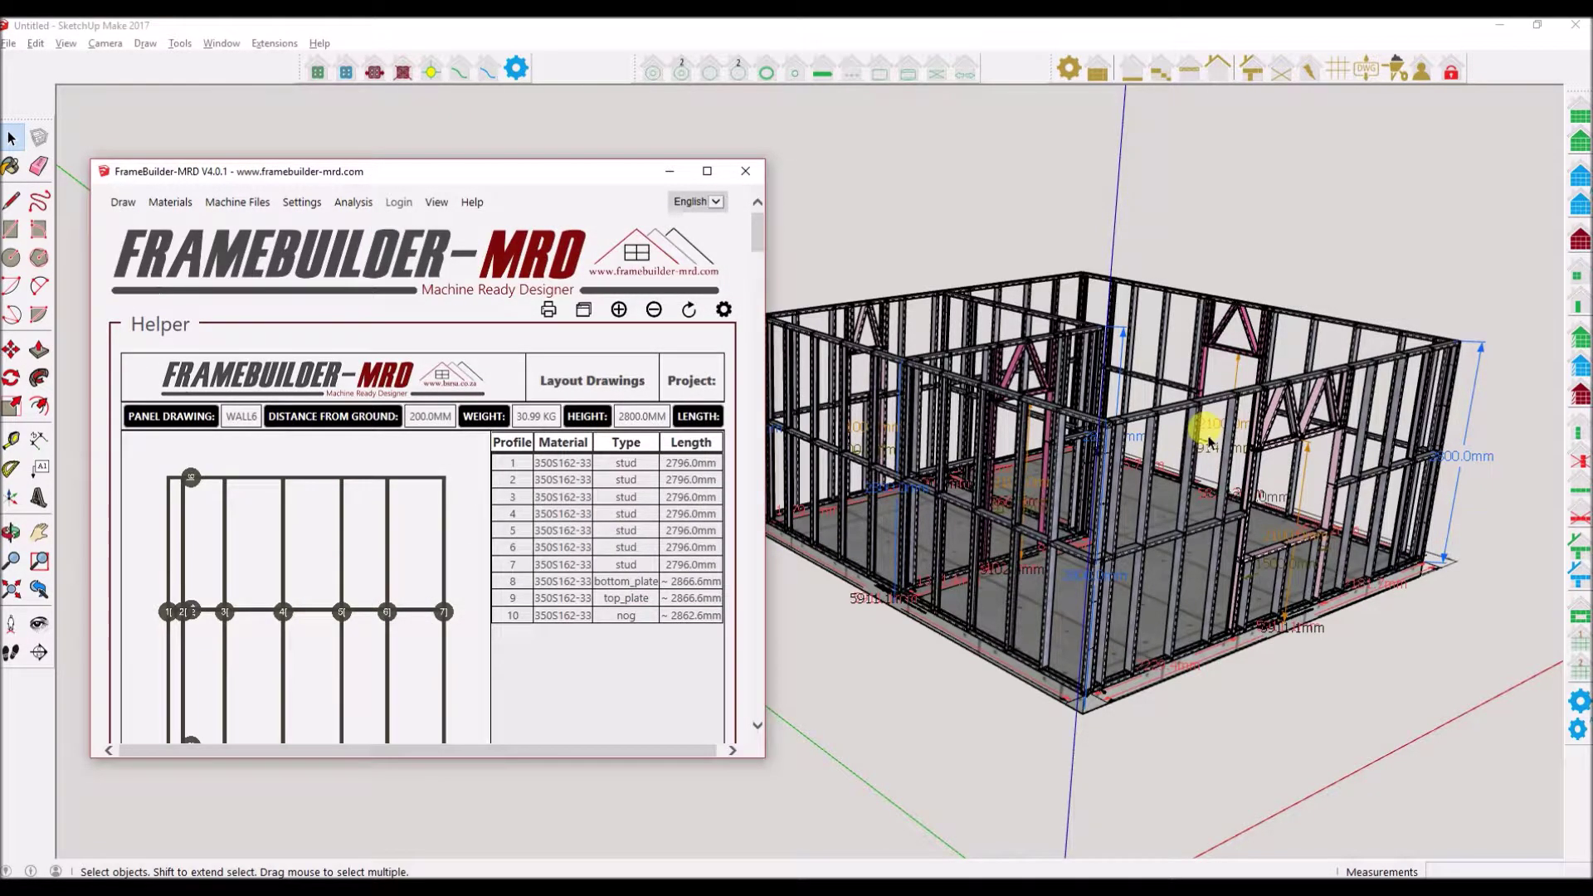
# Try to generate the panel drawings for the whole building with 3D context images enabled.
pyautogui.click(177, 205)
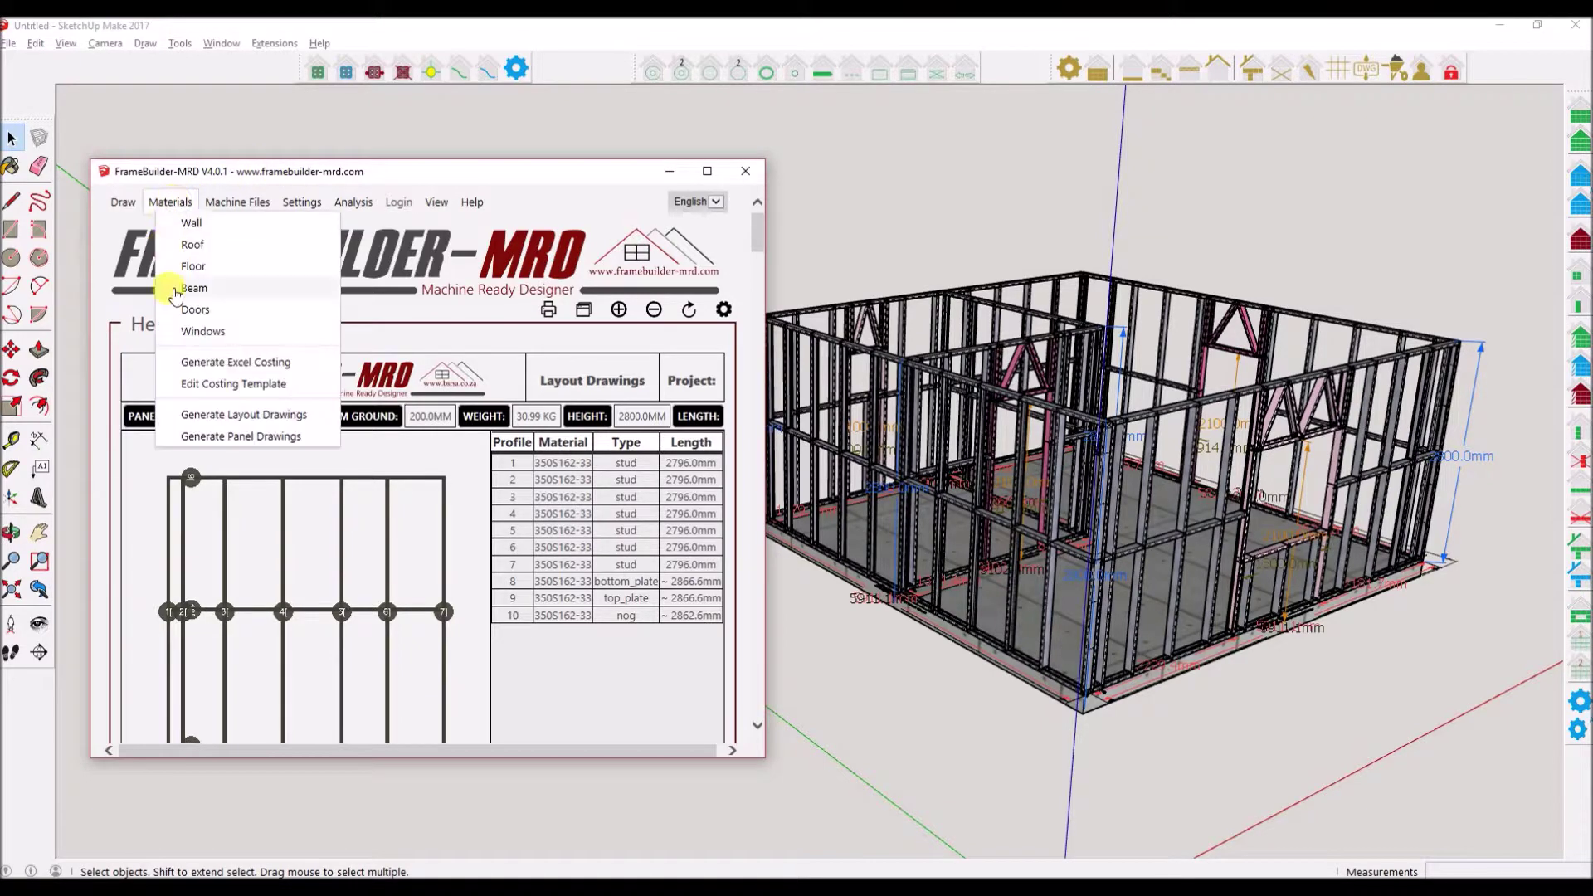
pyautogui.click(236, 438)
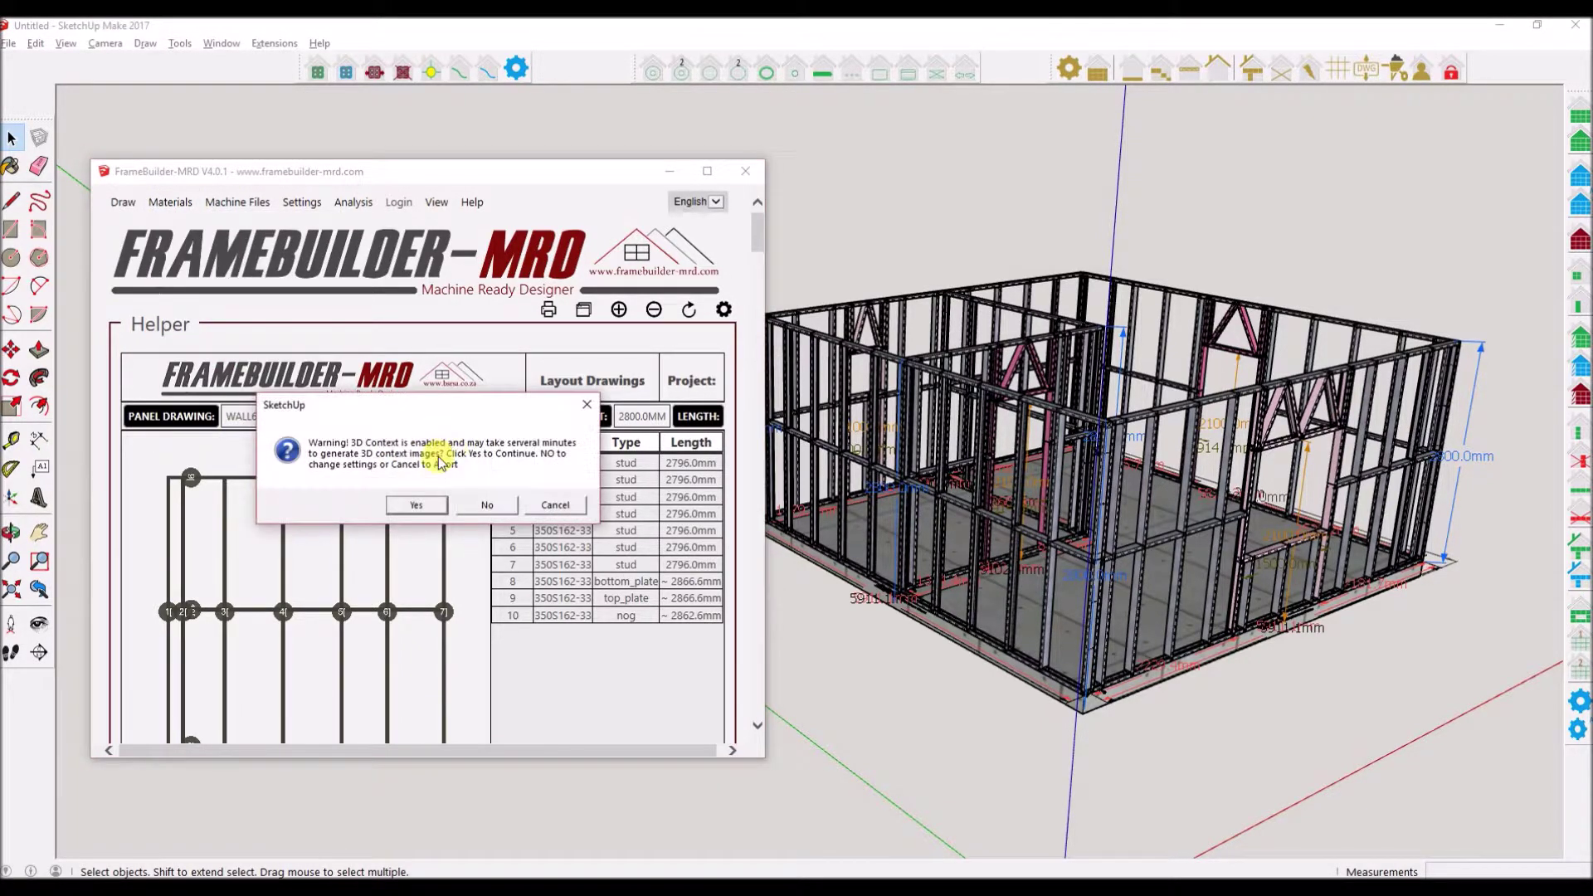
pyautogui.click(417, 507)
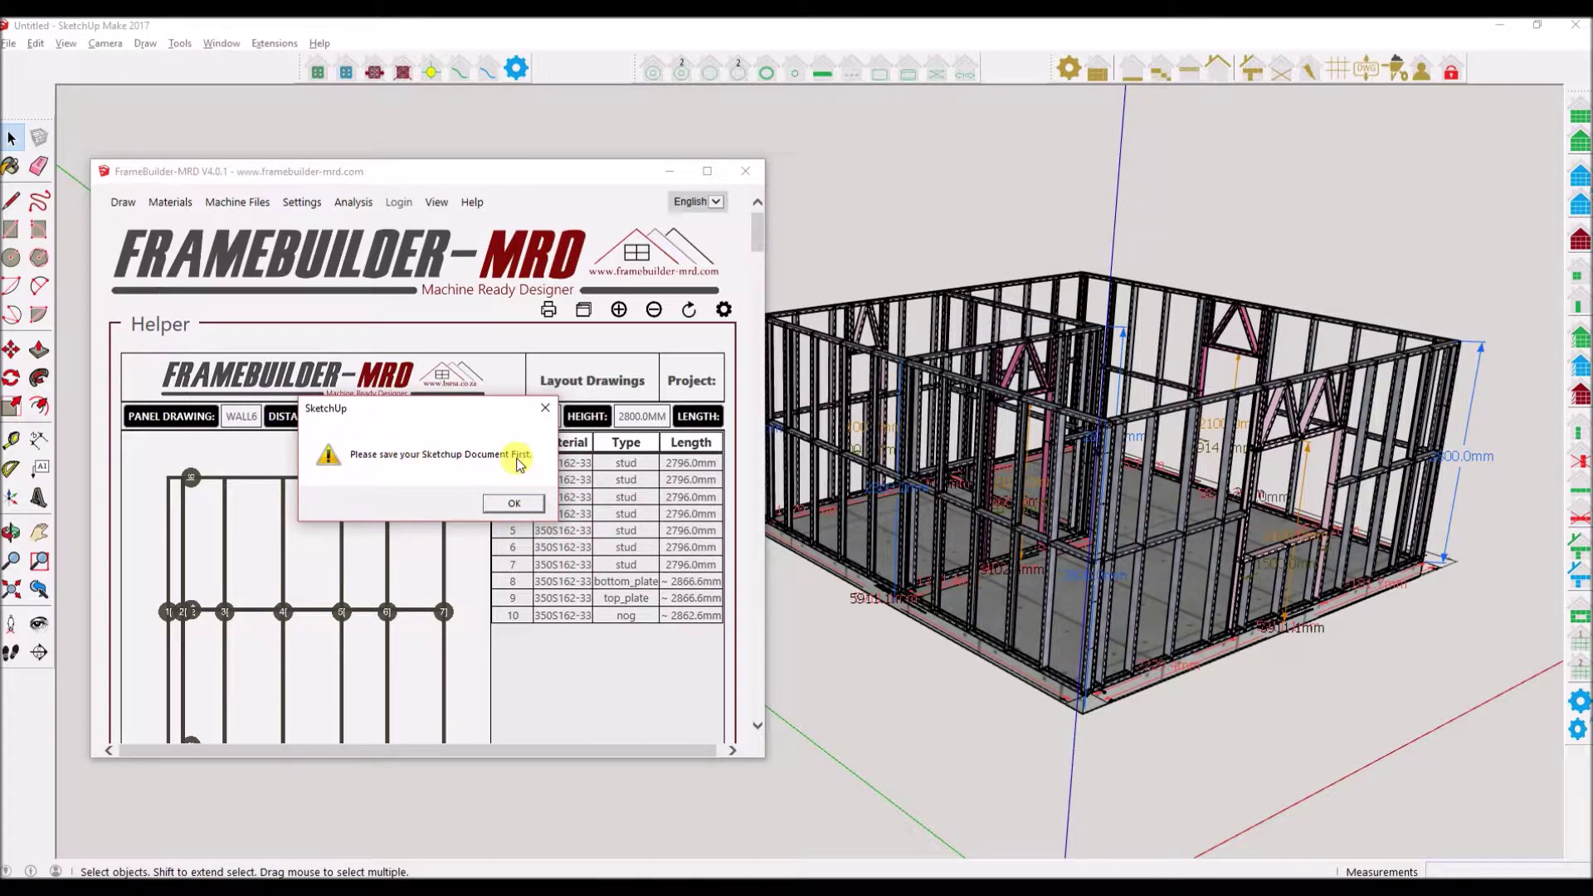
pyautogui.click(498, 503)
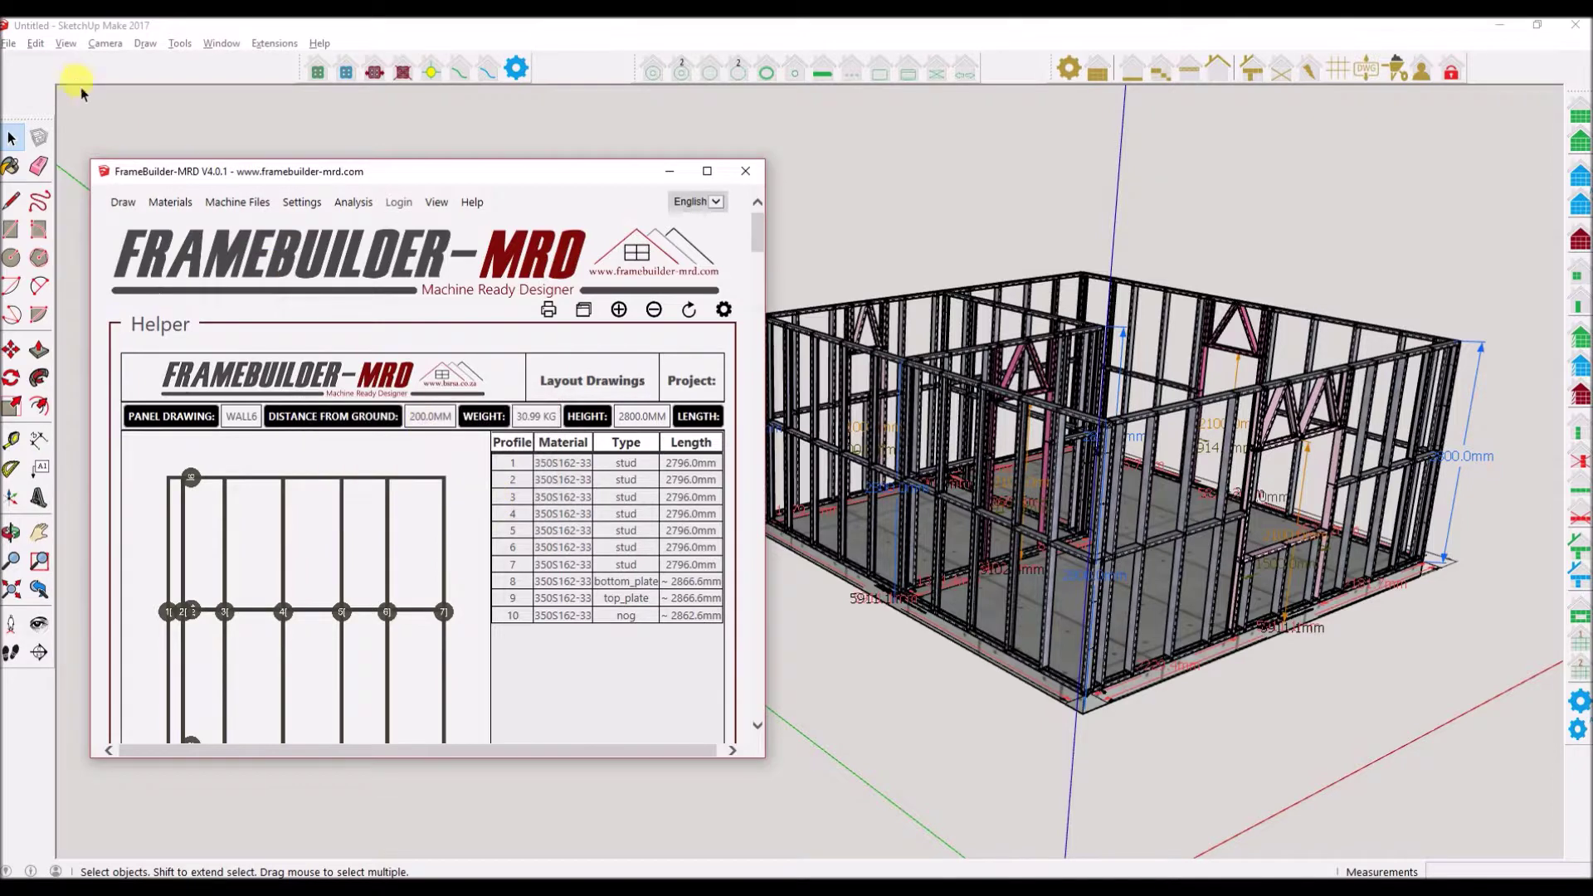
# Save the building model as Untitled.skp.
pyautogui.click(10, 46)
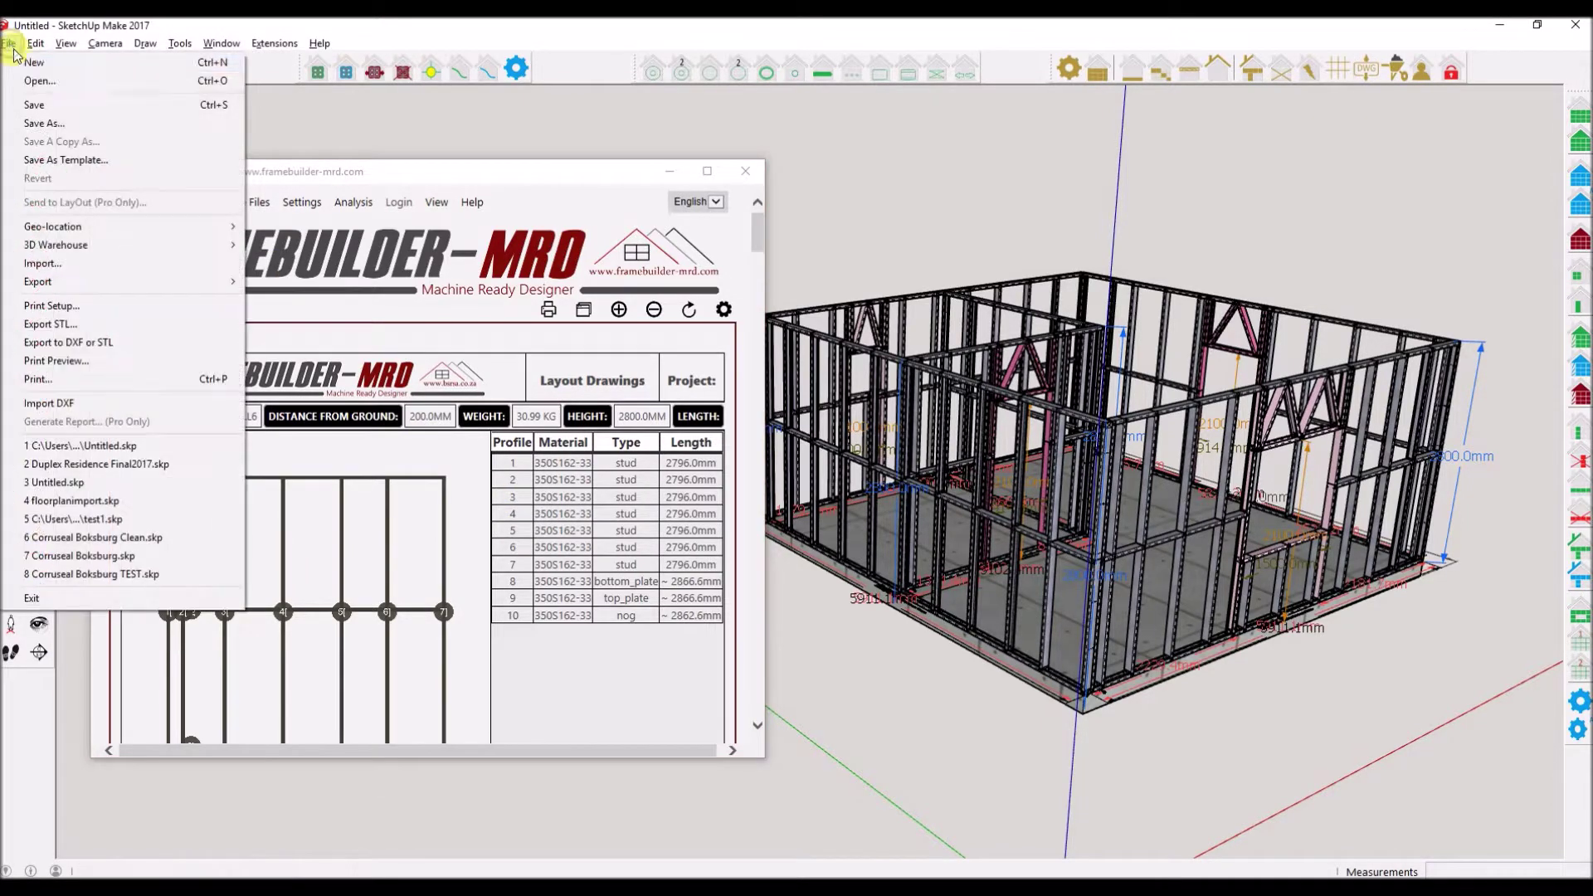
pyautogui.click(54, 123)
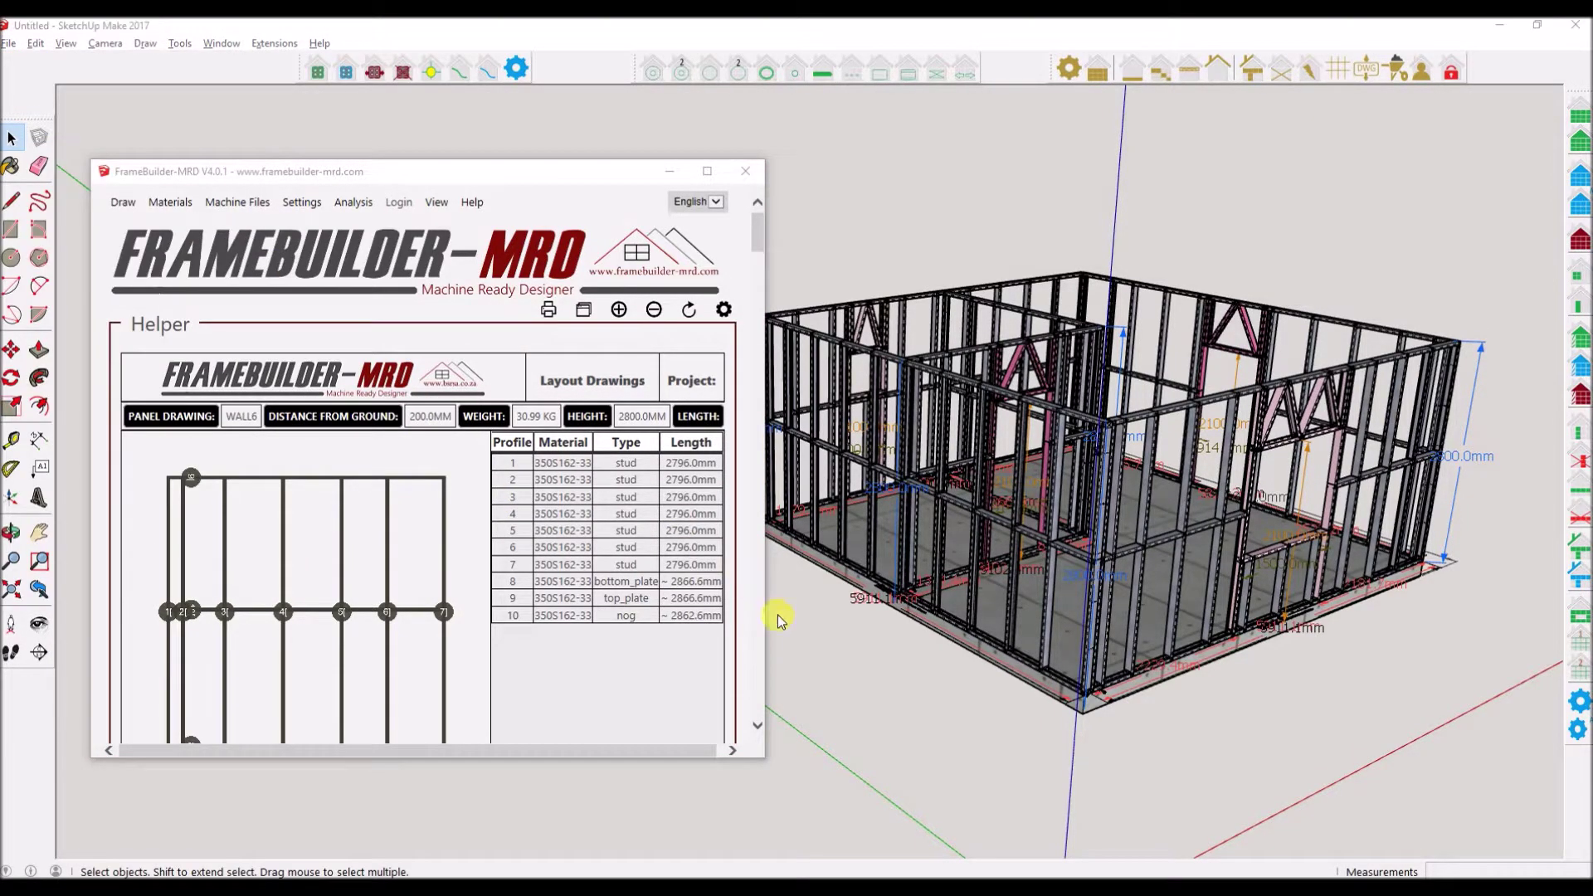
pyautogui.click(1089, 696)
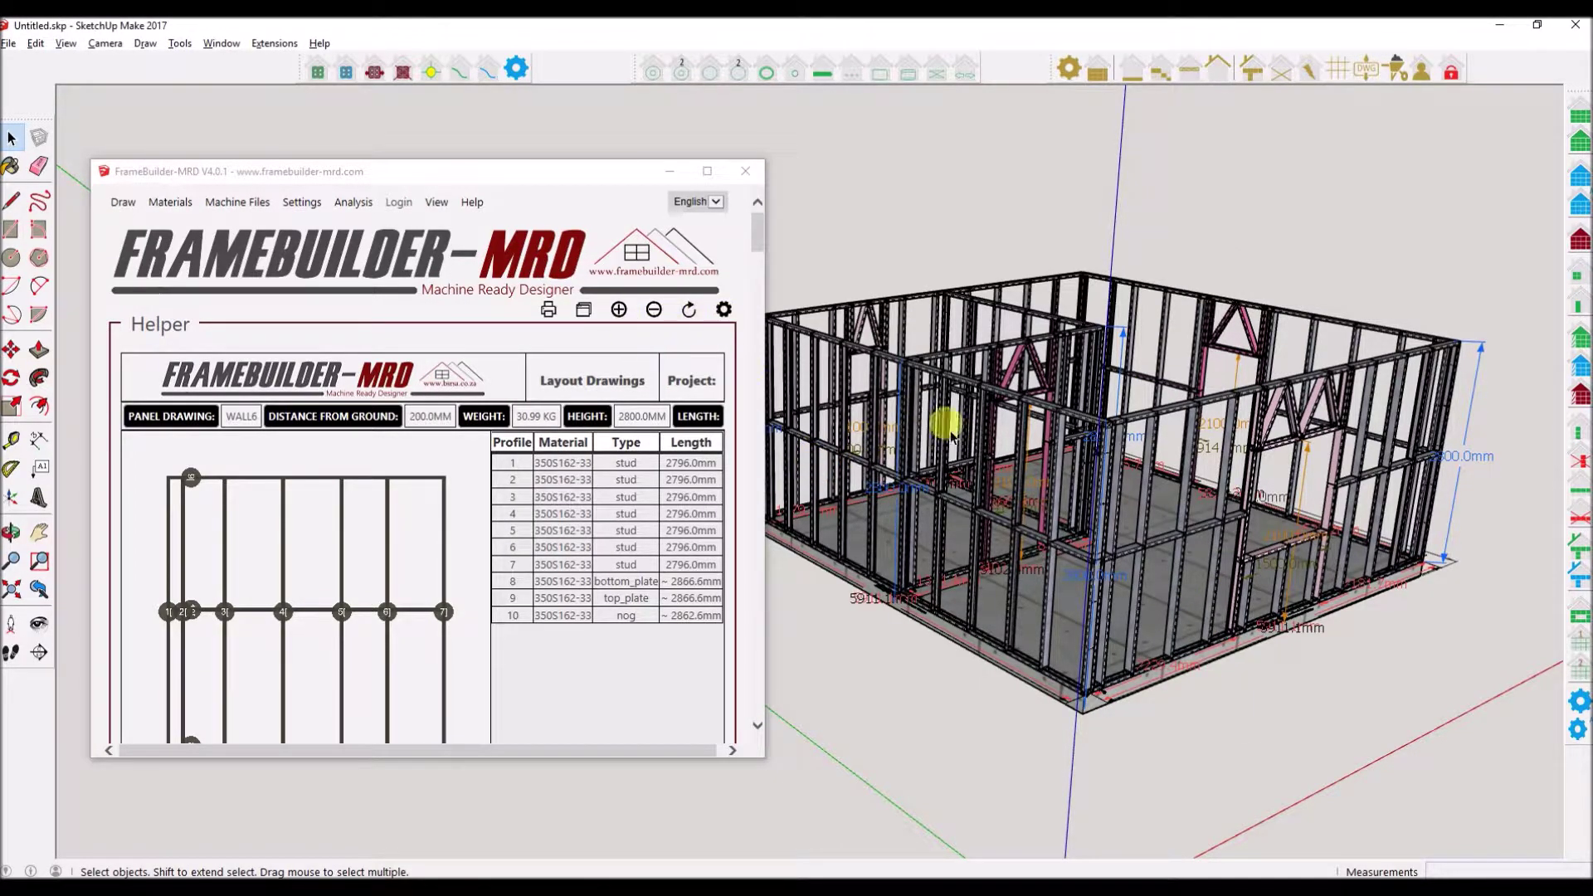
# Generate the panel drawings of the saved building, continuing with the 3D context images.
pyautogui.click(170, 202)
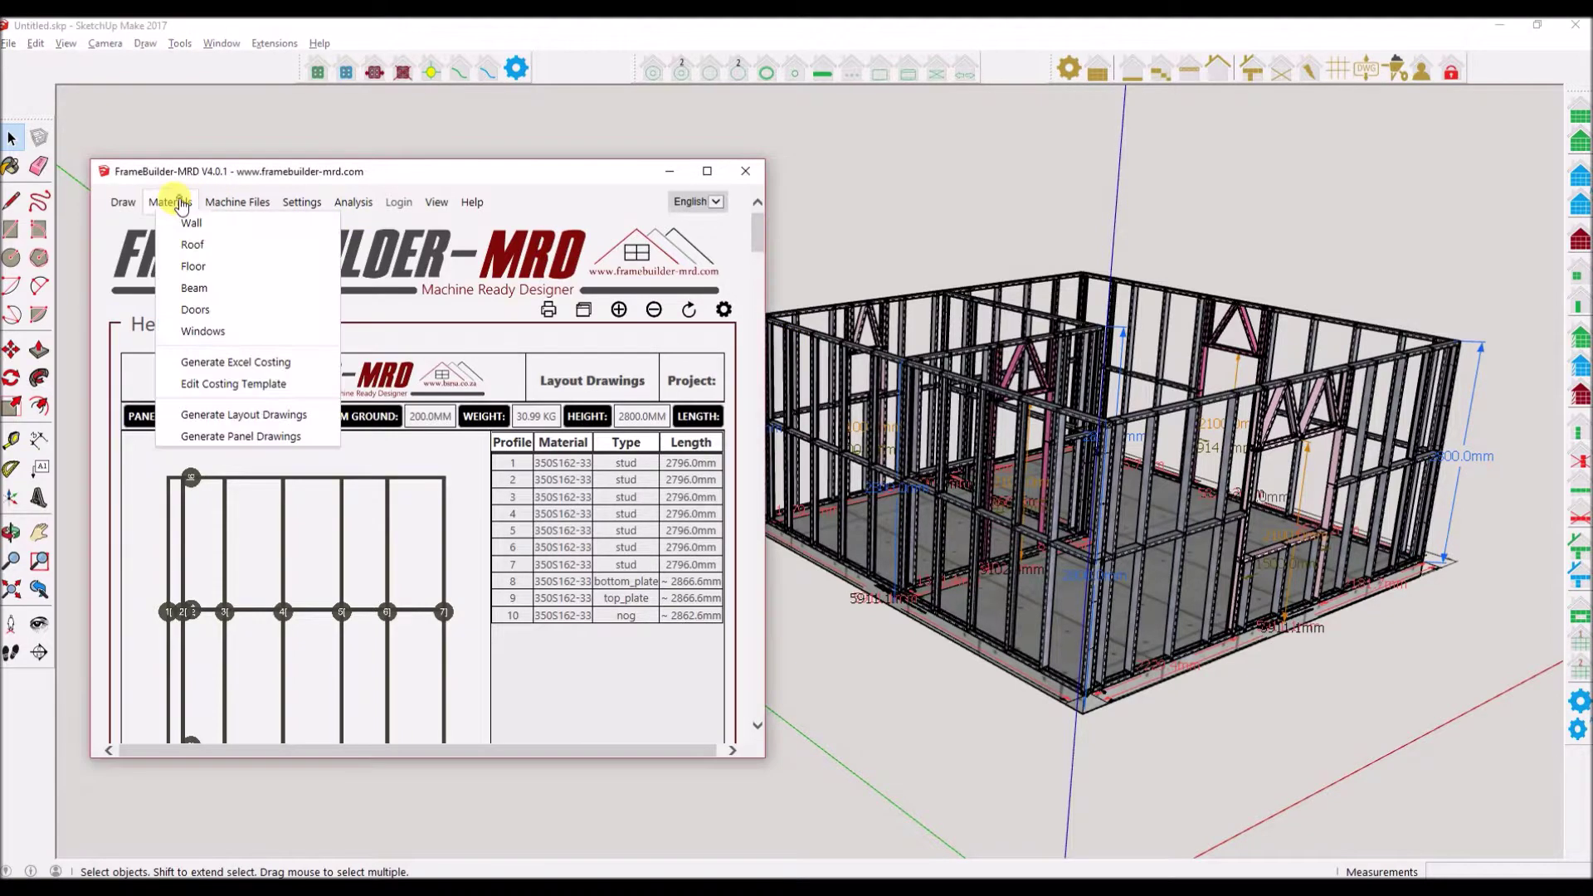
pyautogui.click(244, 436)
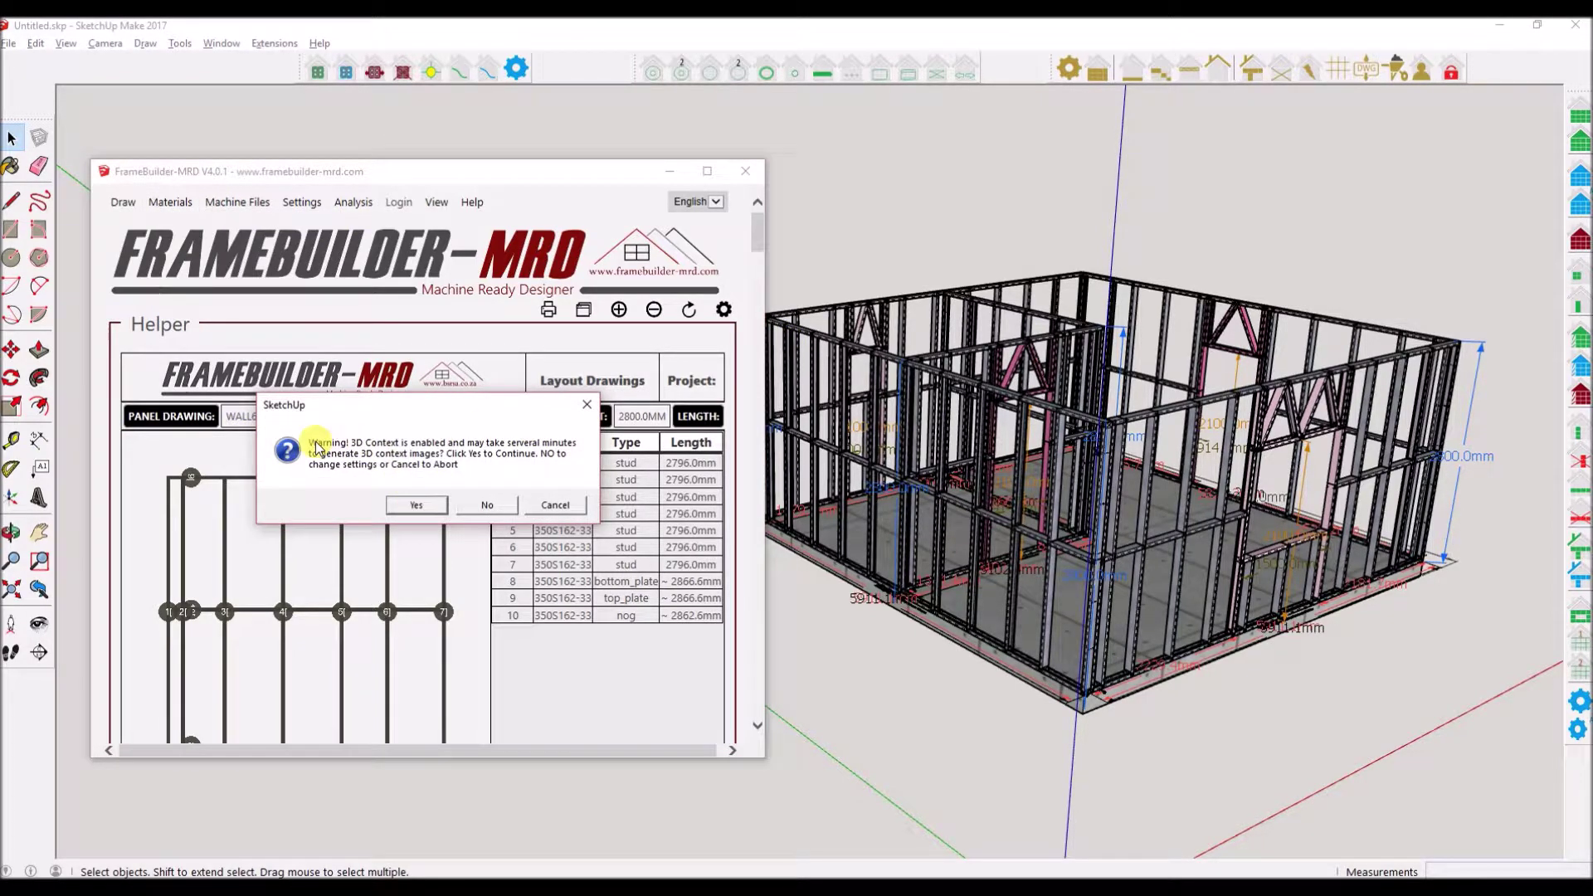
pyautogui.click(417, 506)
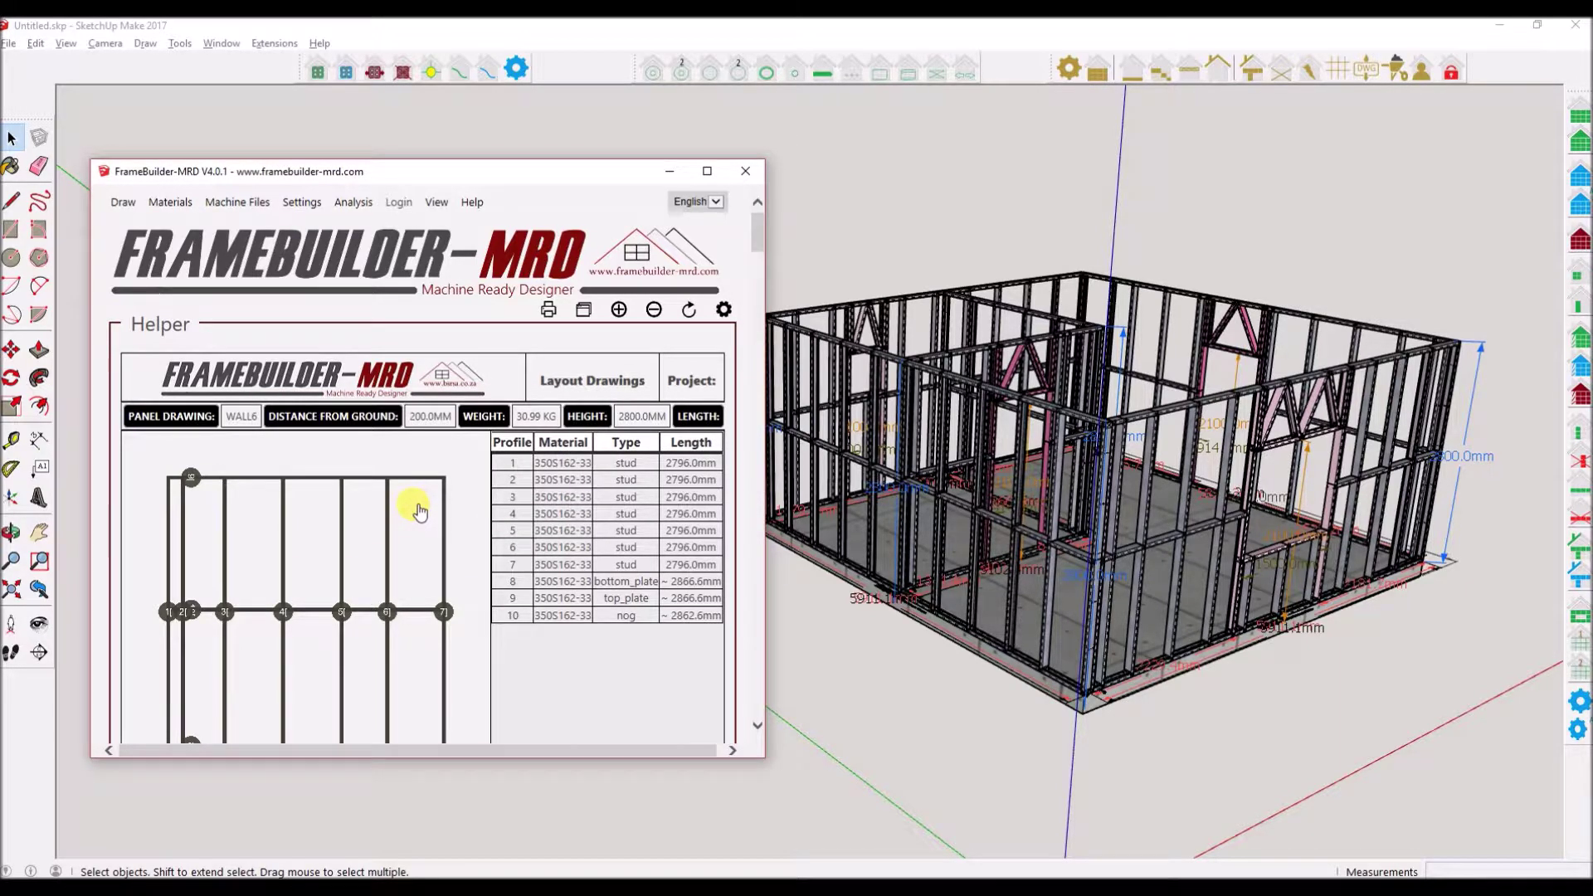
pyautogui.click(646, 471)
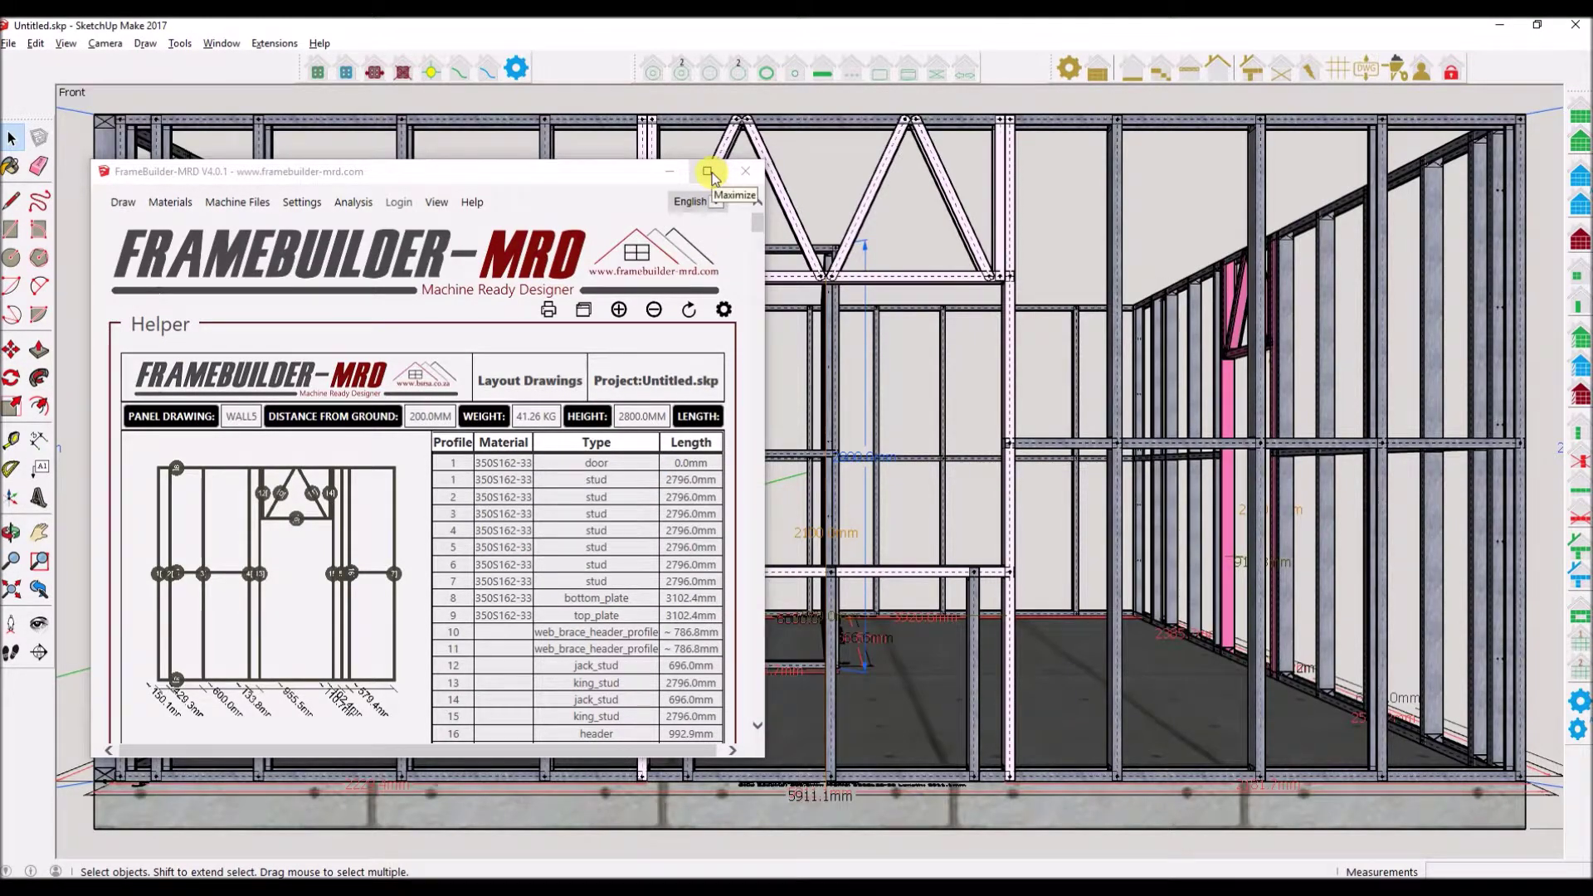
# Examine the enlarged panel drawings and the 3D context drawings that highlight each wall, from WALL5 through WALL6, to the report's end.
pyautogui.click(711, 171)
pyautogui.scroll(-10, 898, 332)
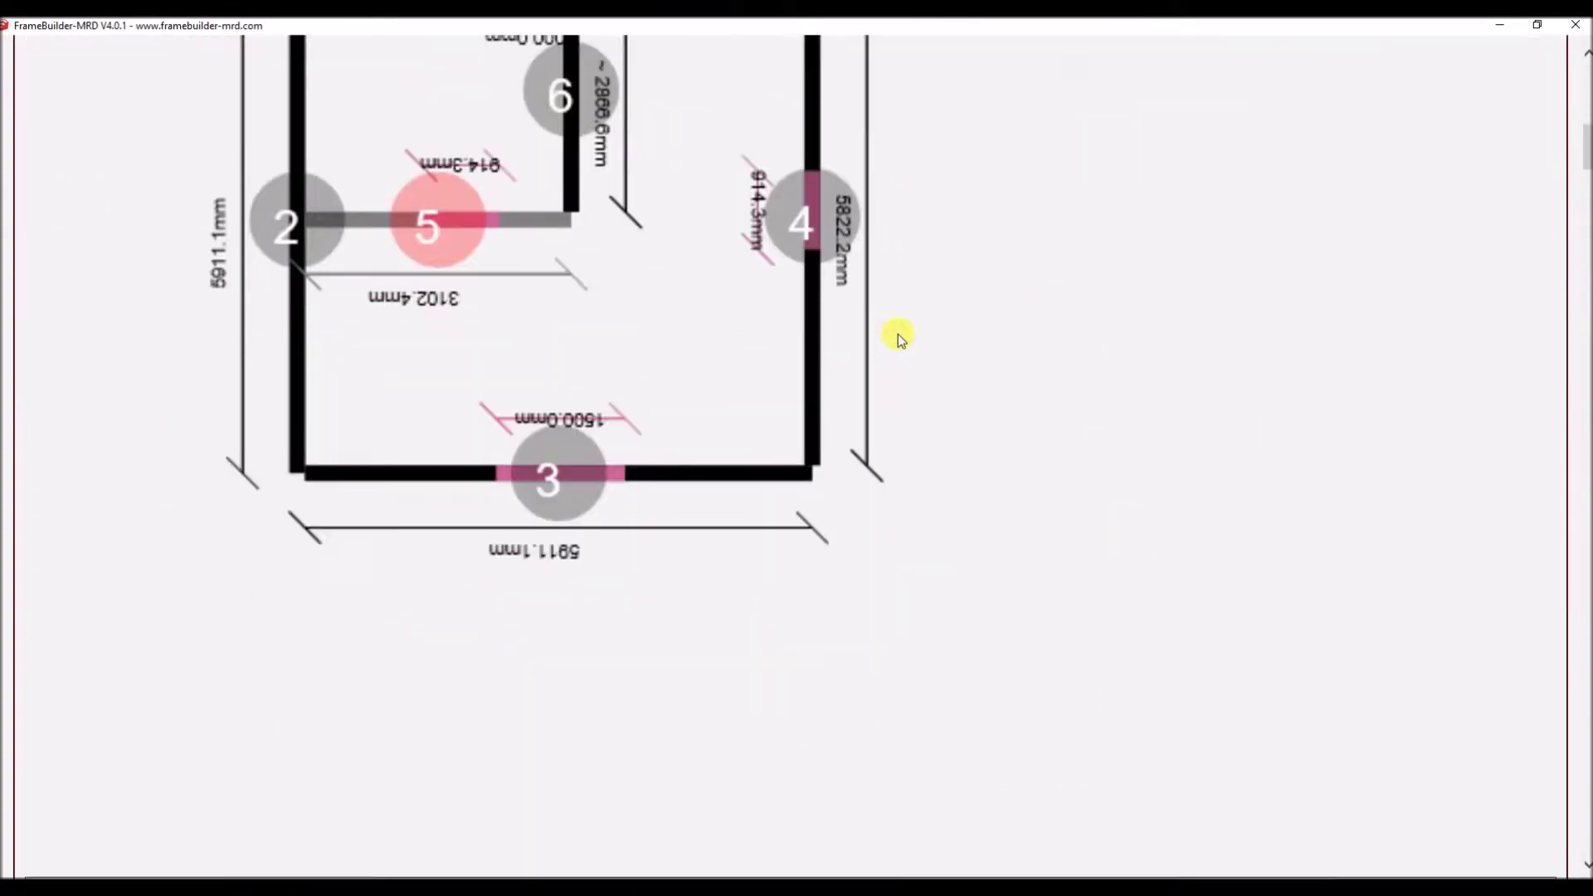
pyautogui.scroll(-8, 898, 334)
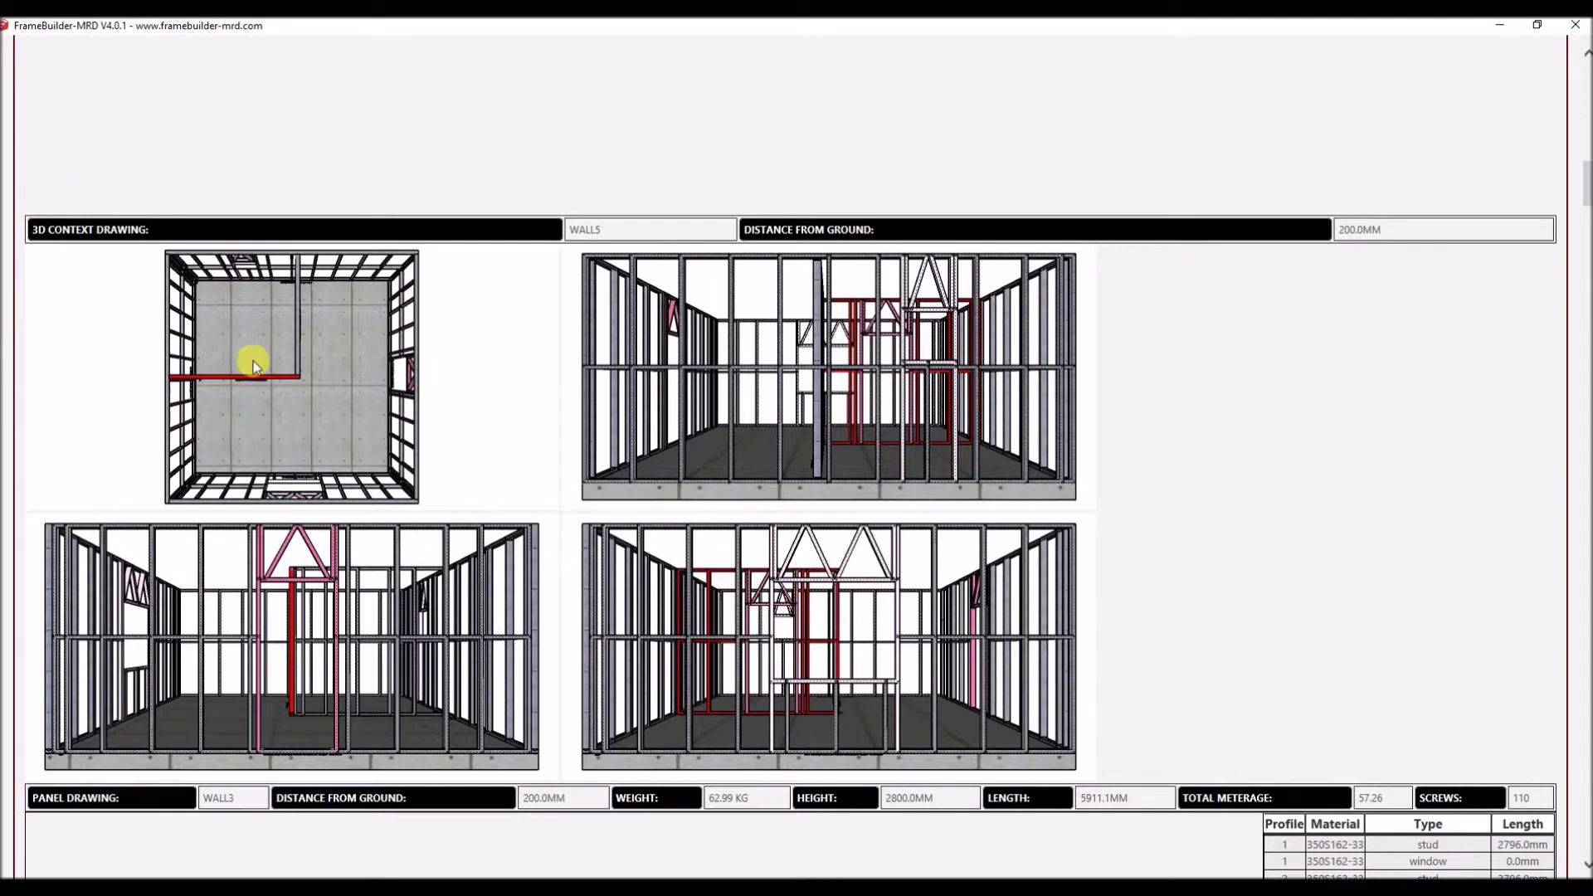
pyautogui.scroll(-15, 936, 398)
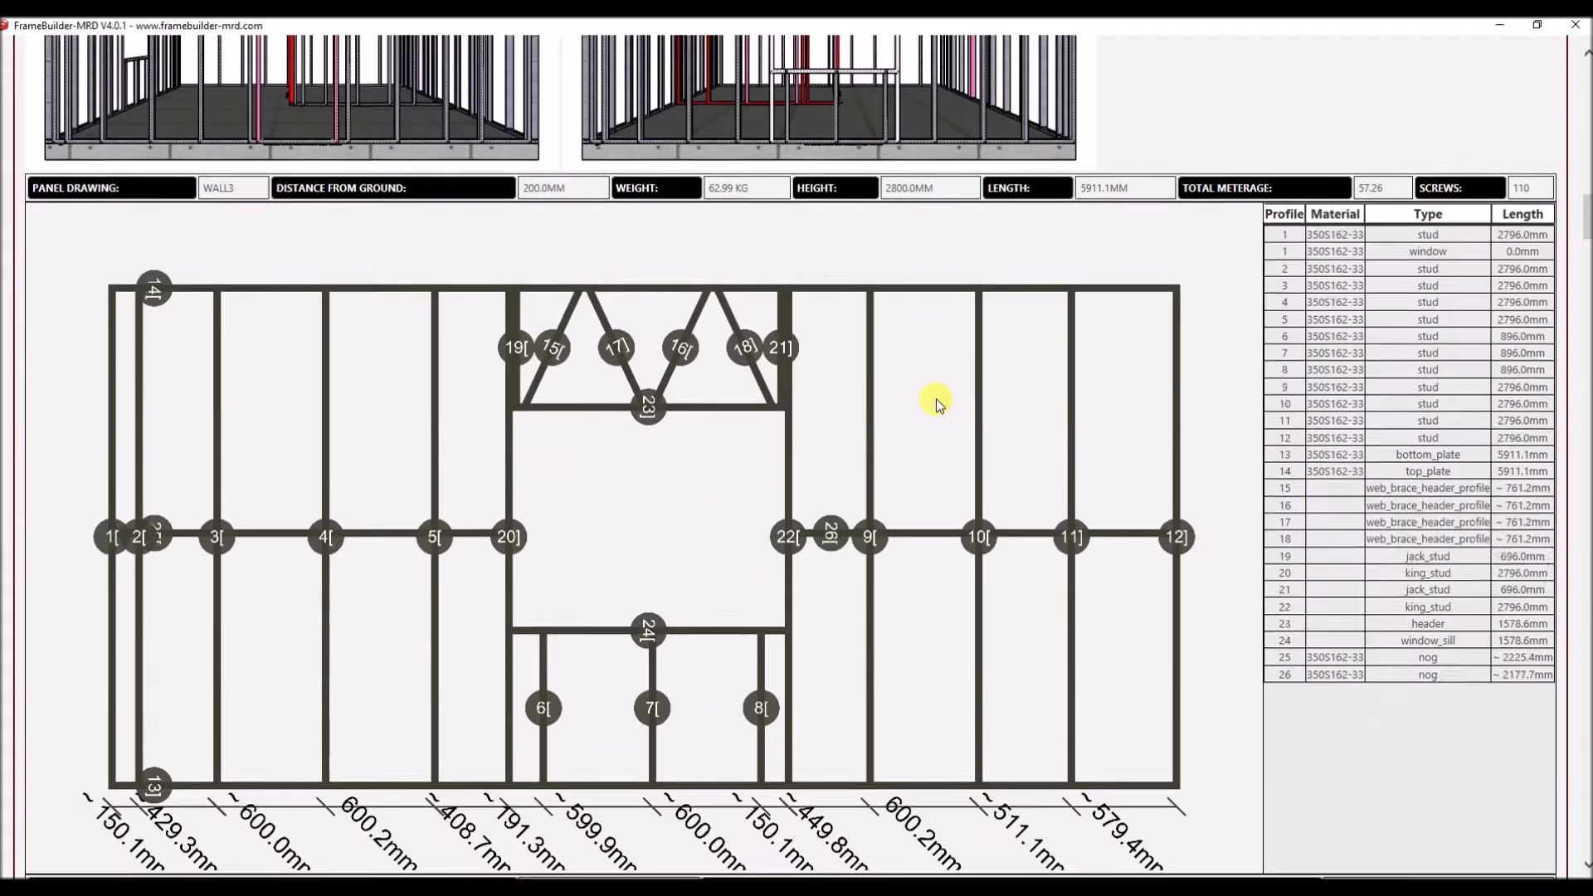
pyautogui.scroll(-3, 936, 405)
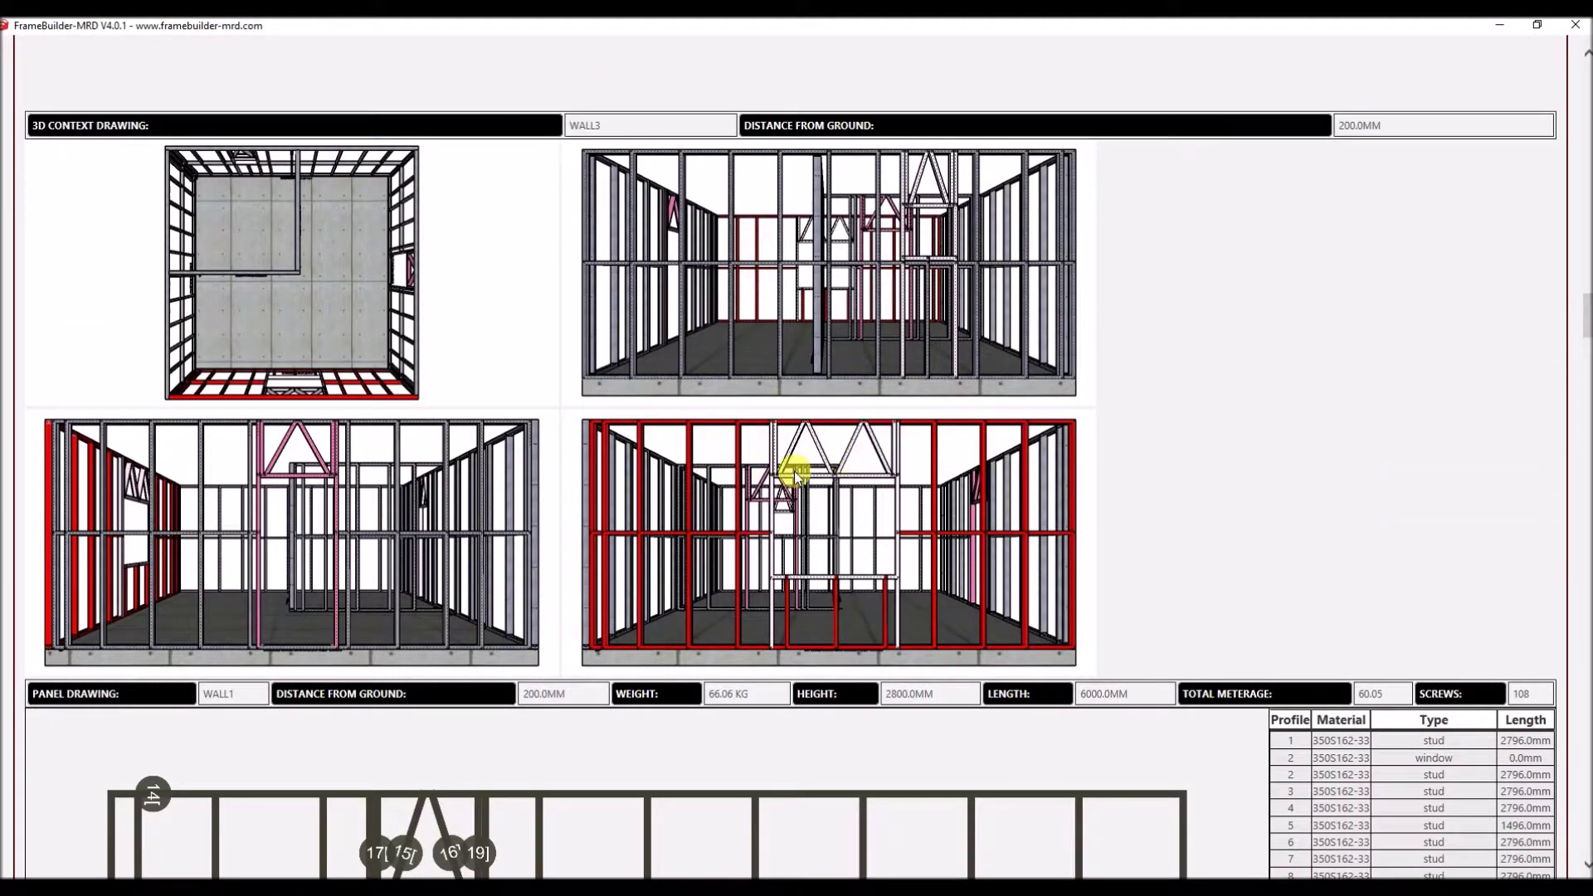
pyautogui.scroll(-12, 794, 471)
pyautogui.scroll(-13, 795, 472)
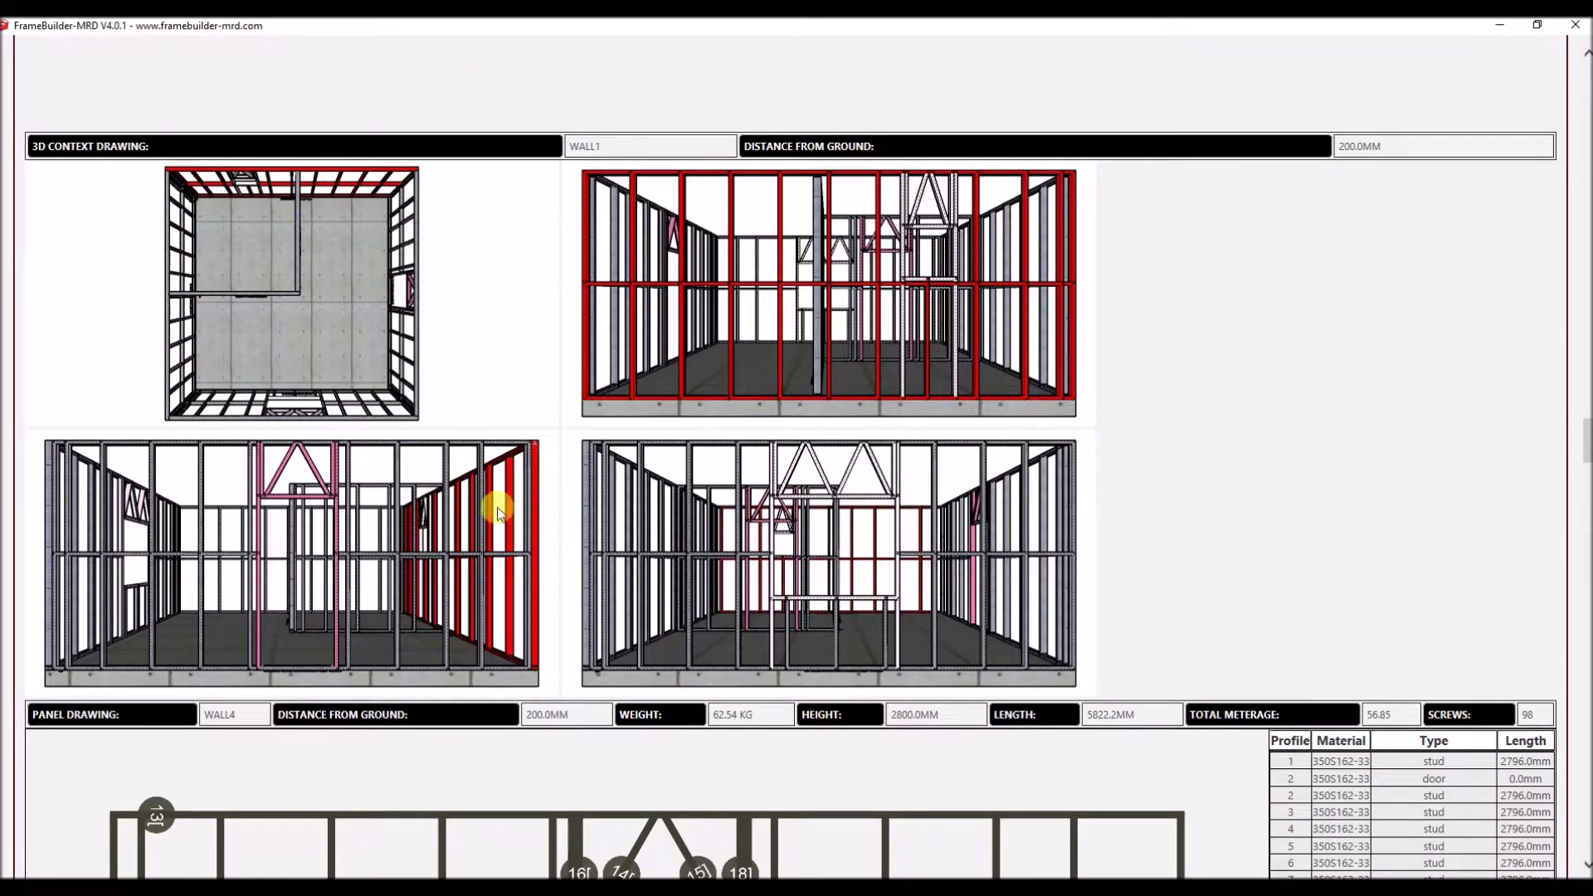
pyautogui.scroll(-17, 809, 360)
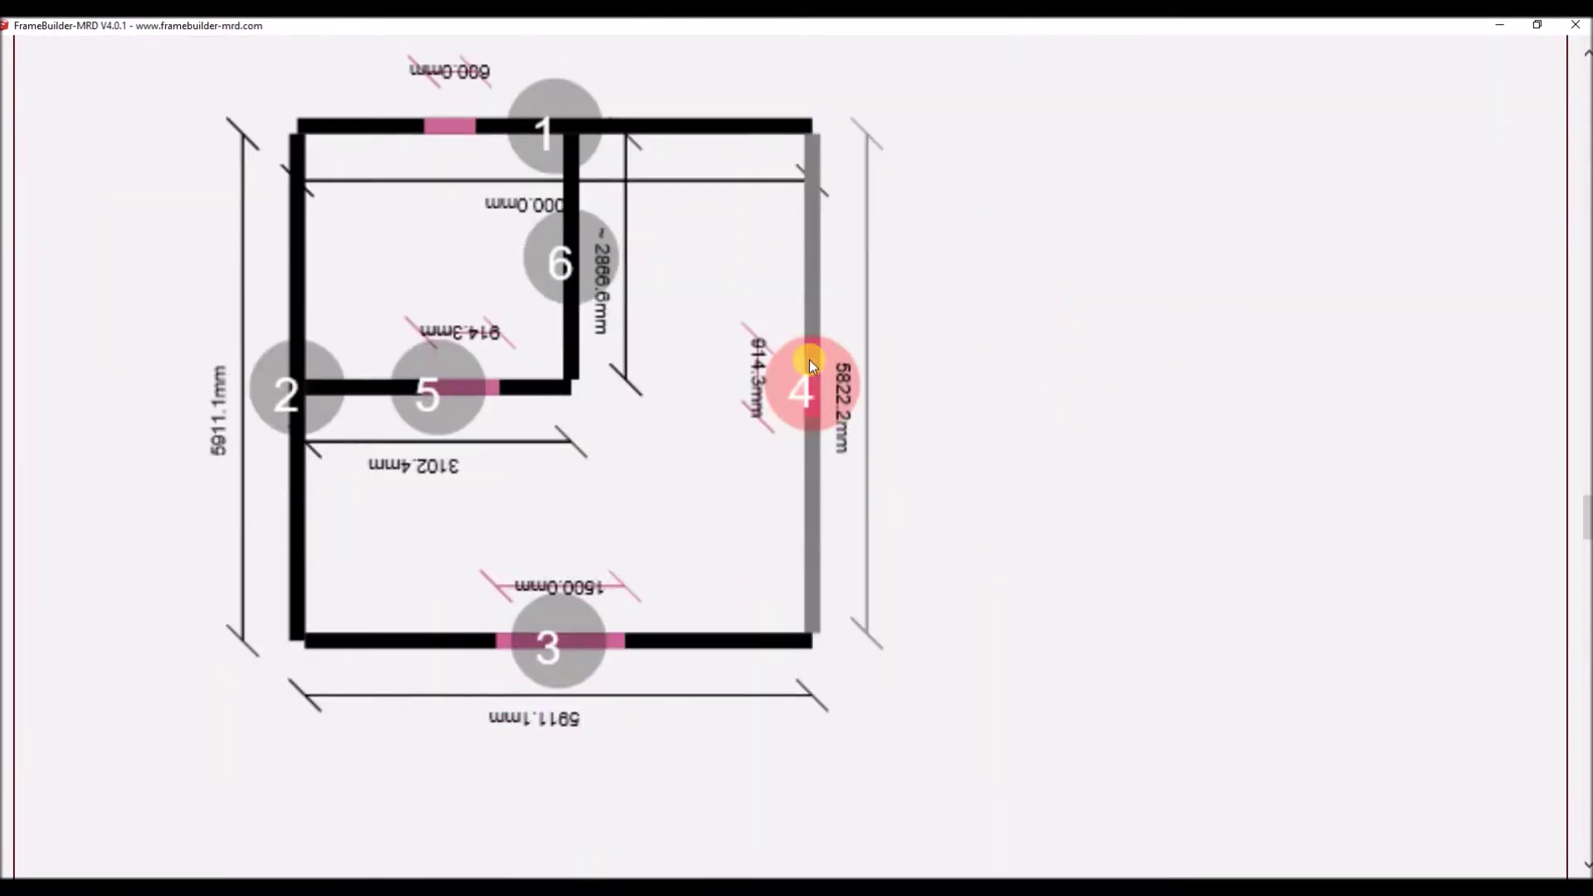
pyautogui.scroll(-20, 809, 361)
pyautogui.scroll(-13, 335, 334)
pyautogui.scroll(-20, 634, 437)
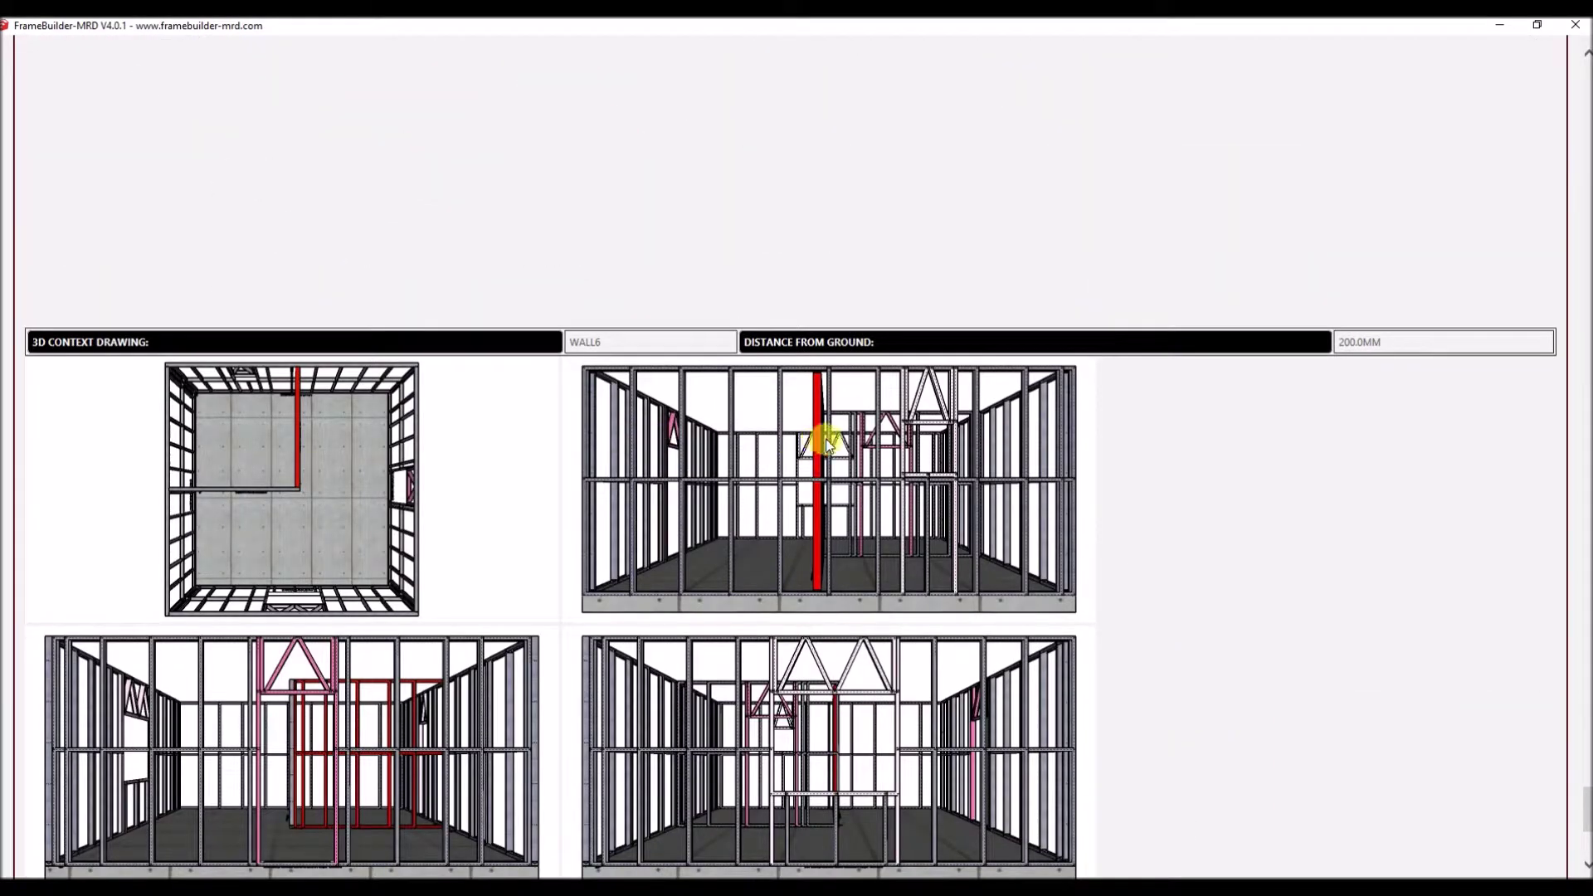
pyautogui.scroll(-5, 709, 477)
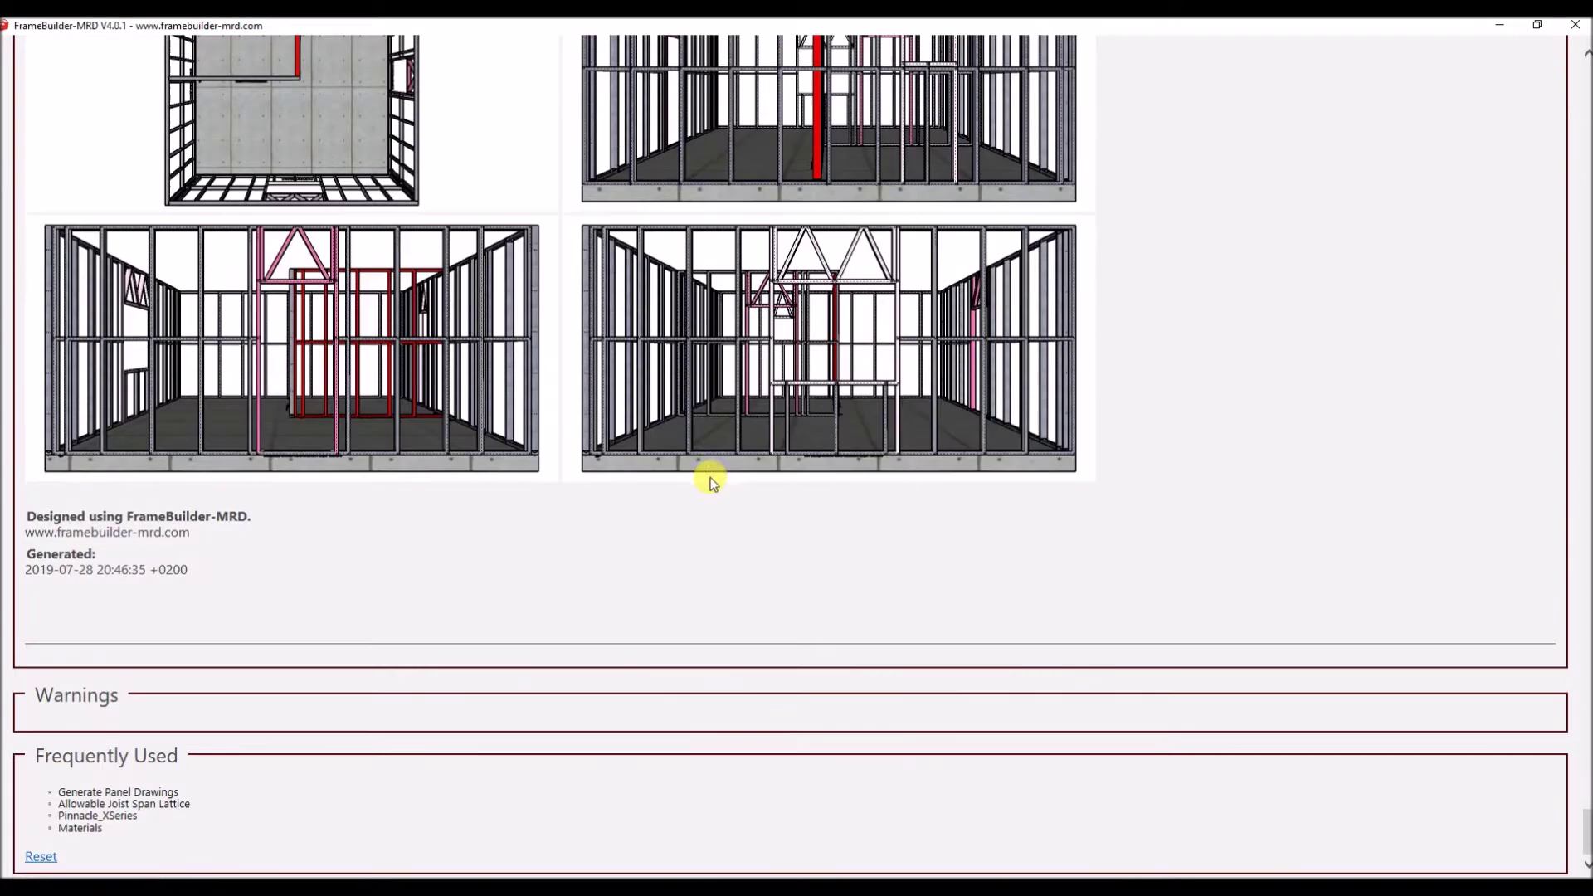